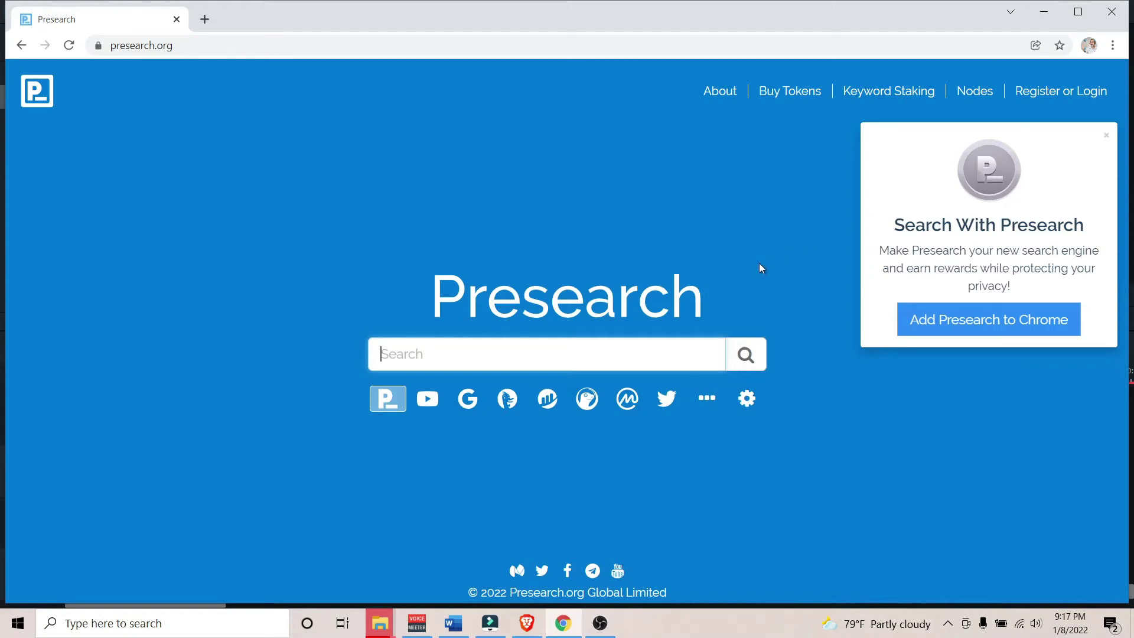
# Switch the search engine to YouTube, then CoinGecko, then go to the Presearch Nodes site
pyautogui.click(425, 410)
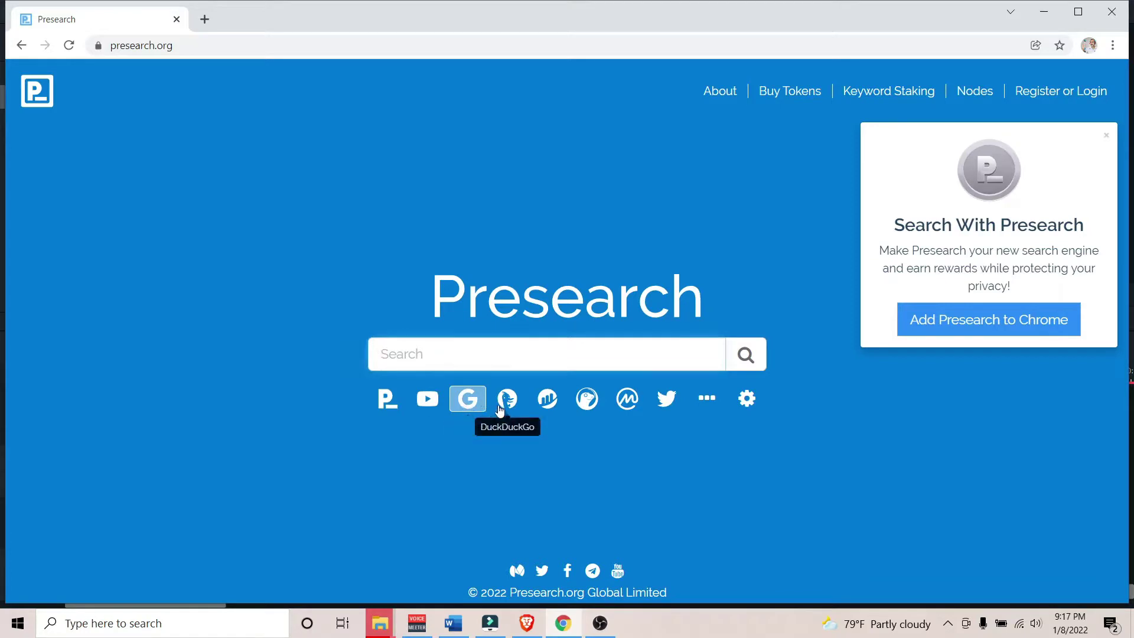
pyautogui.click(586, 398)
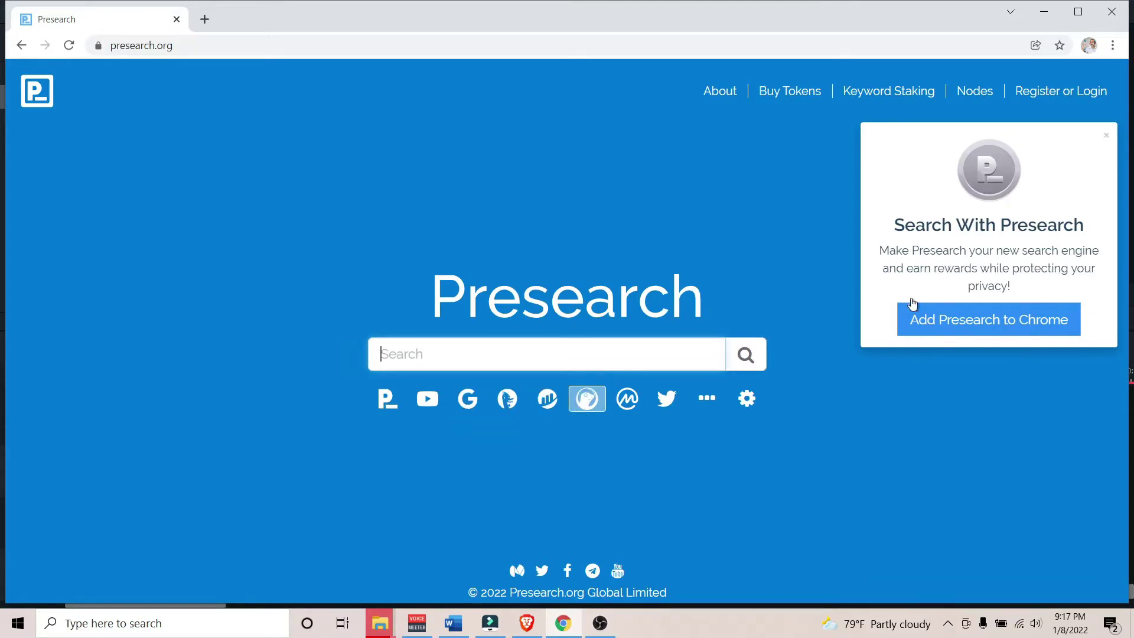
pyautogui.click(975, 94)
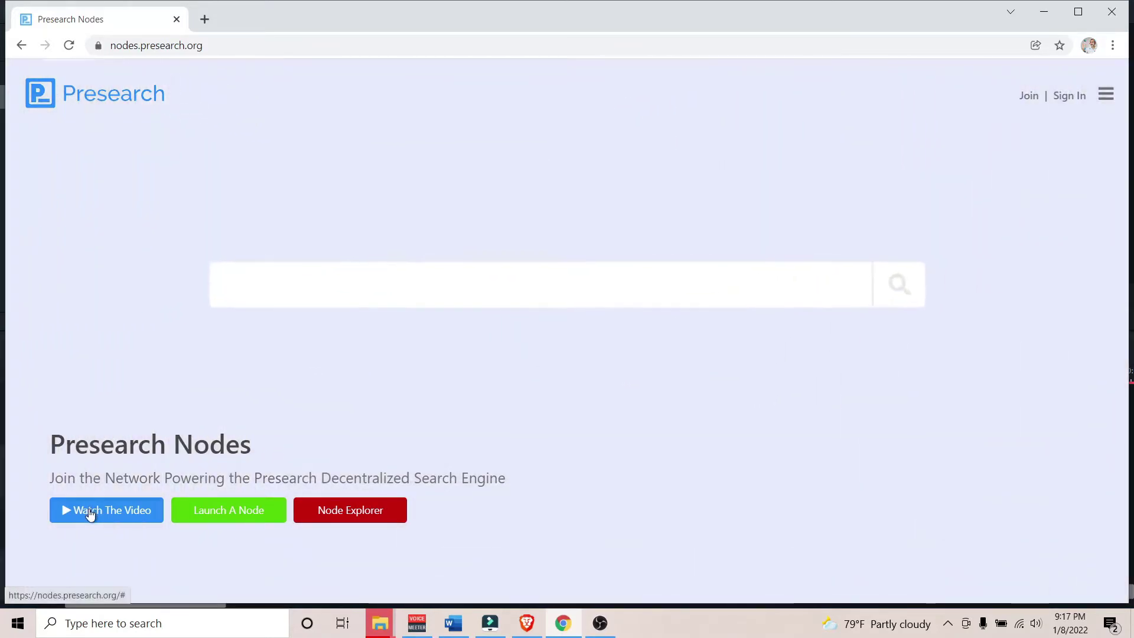
# Play the Search Nodes introduction video on nodes.presearch.org
pyautogui.click(90, 508)
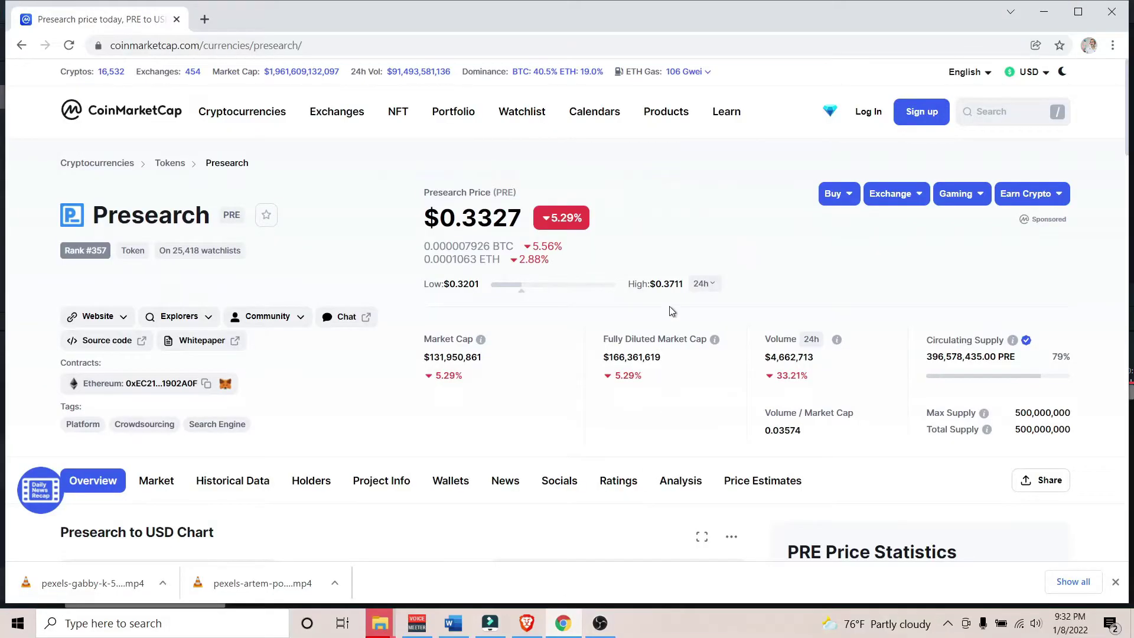
# Scroll down to the Presearch to USD chart and PRE price statistics, then select the web address
pyautogui.scroll(-6, 672, 310)
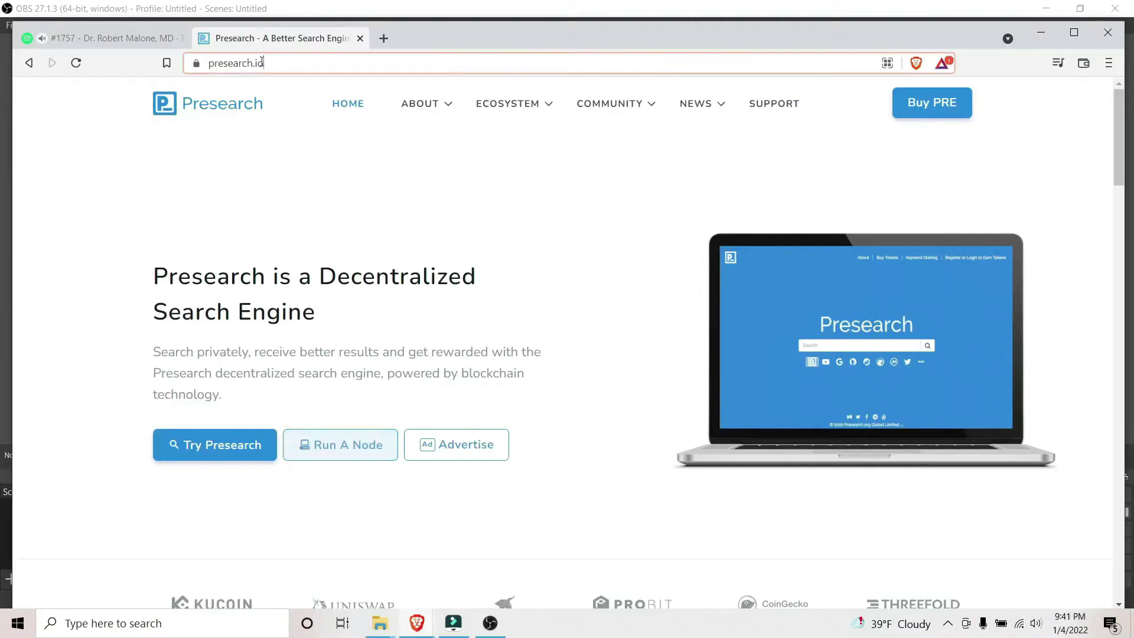
pyautogui.click(201, 63)
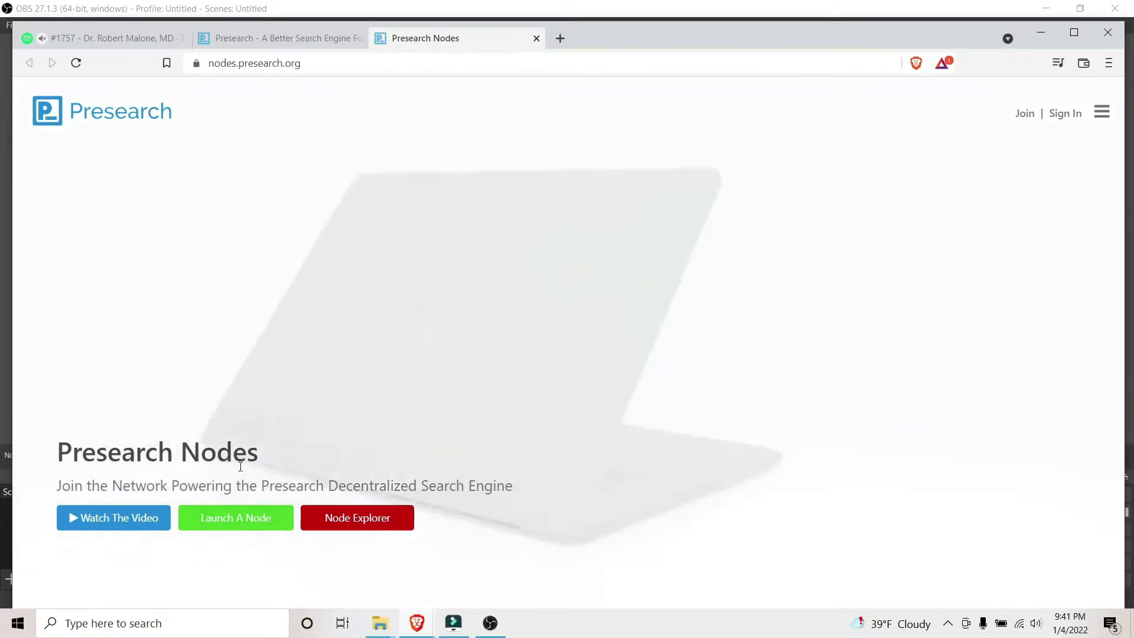
# Go from the Run a Node guide through the dashboard and Join page to the sign-in form
pyautogui.click(246, 519)
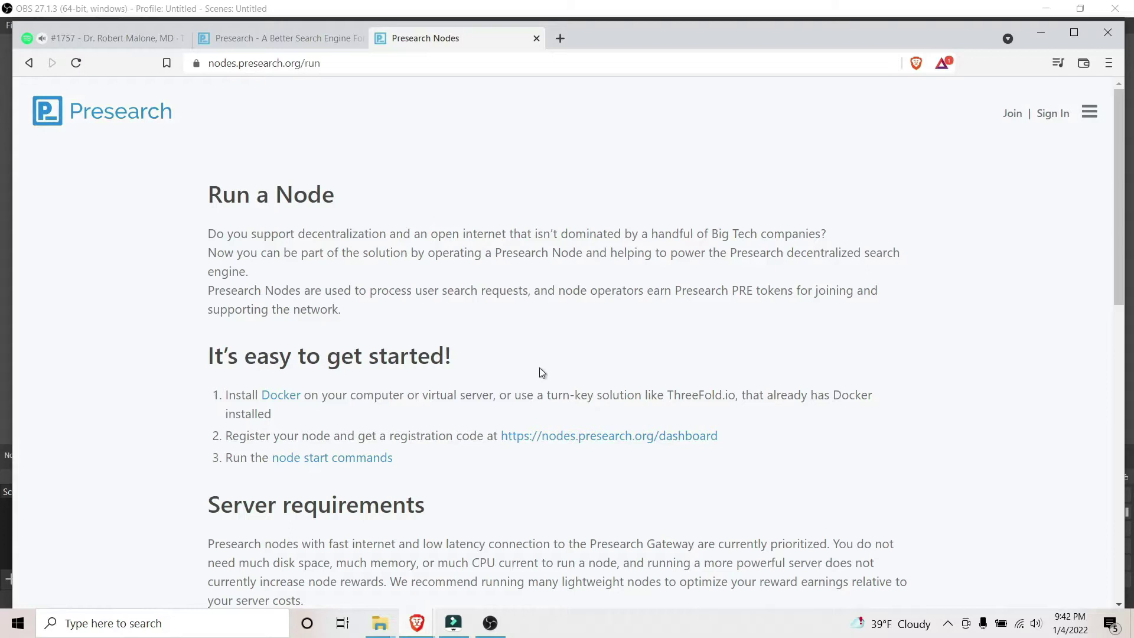
pyautogui.click(543, 440)
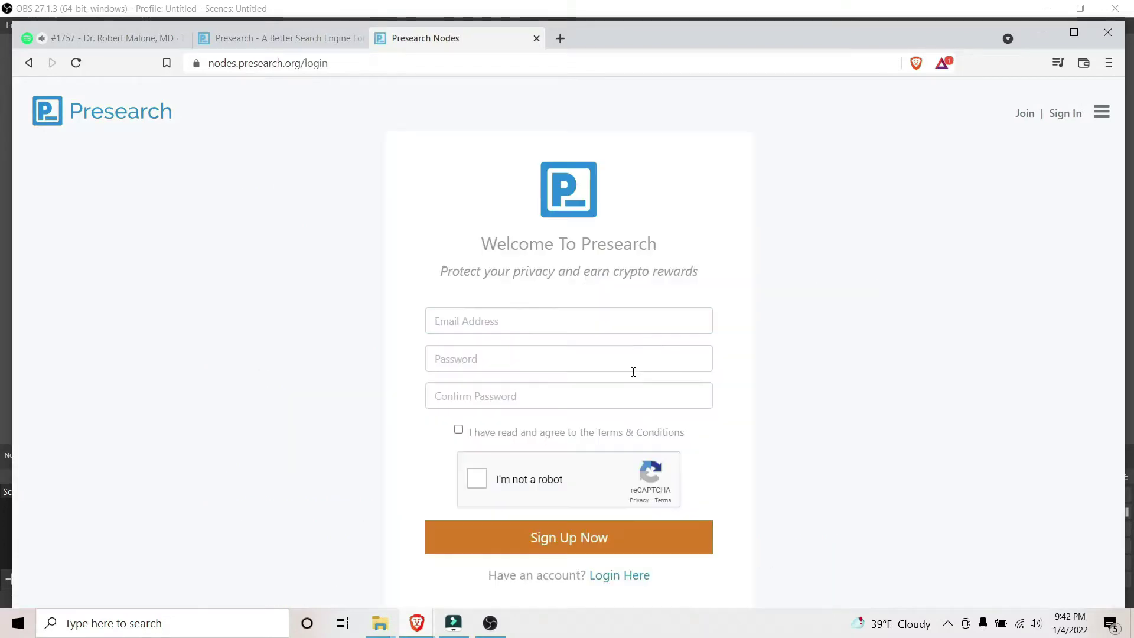
pyautogui.click(1030, 120)
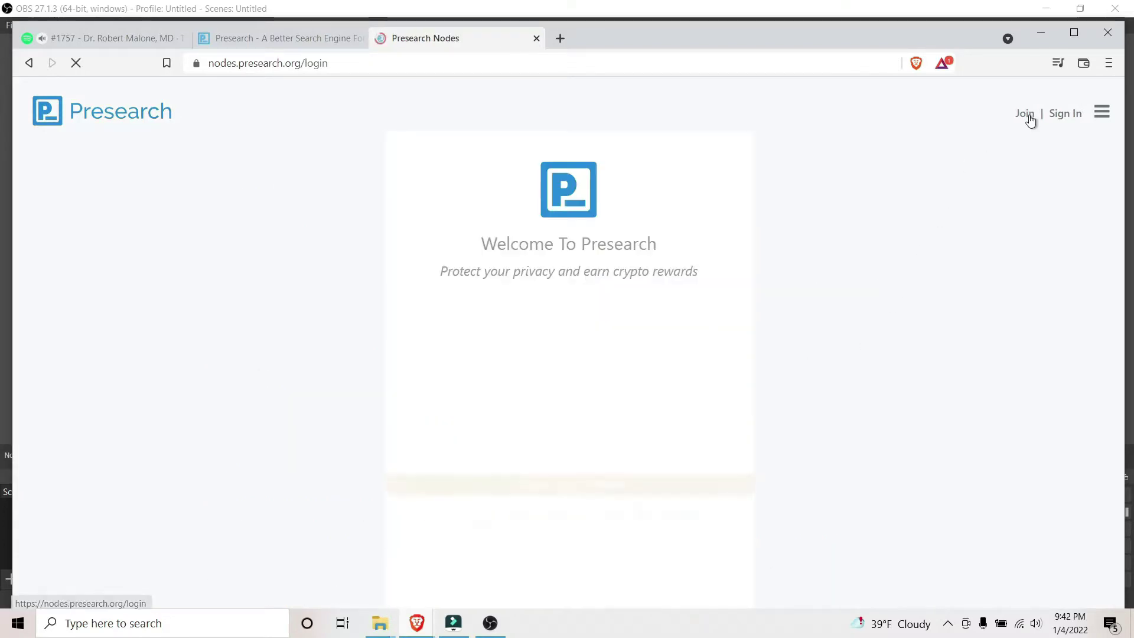
pyautogui.click(1059, 121)
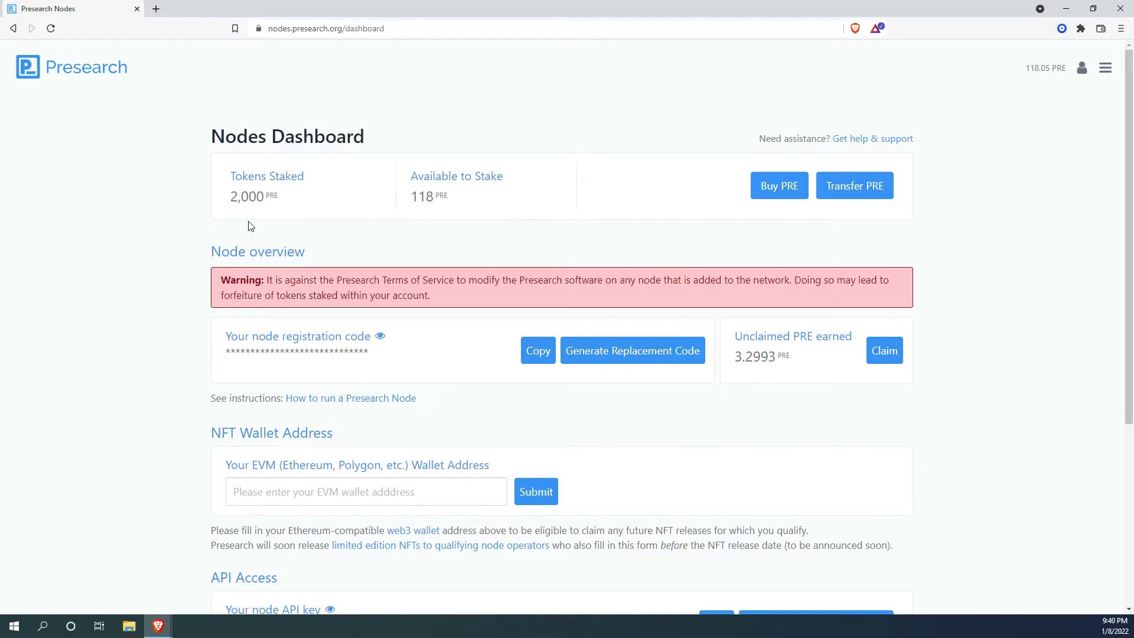
pyautogui.moveTo(411, 196); pyautogui.dragTo(465, 201)
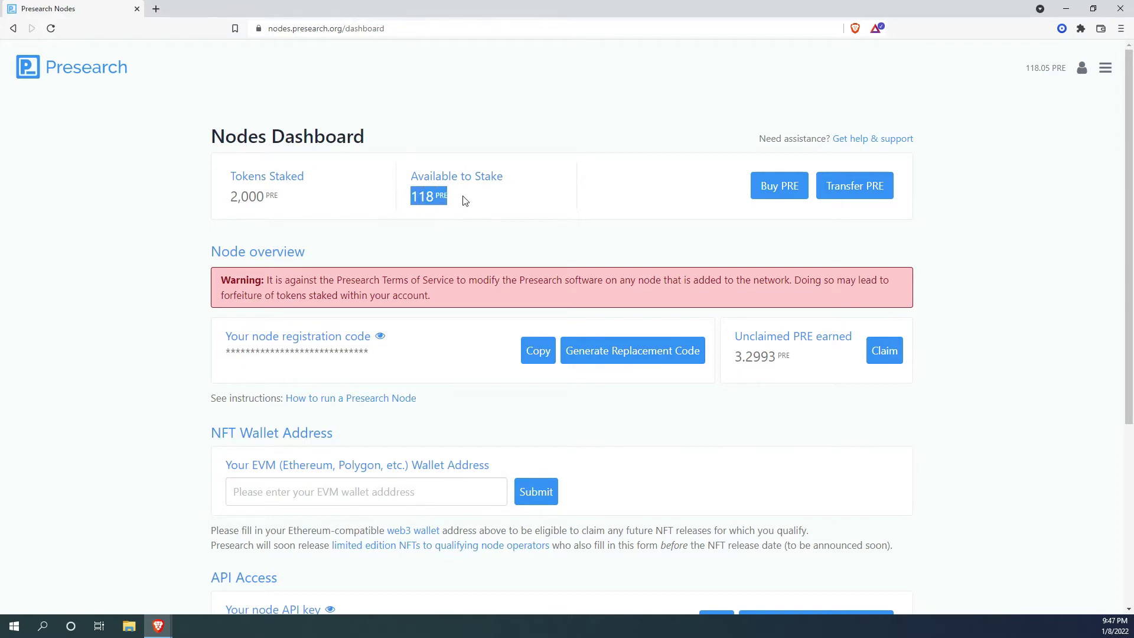
pyautogui.click(492, 204)
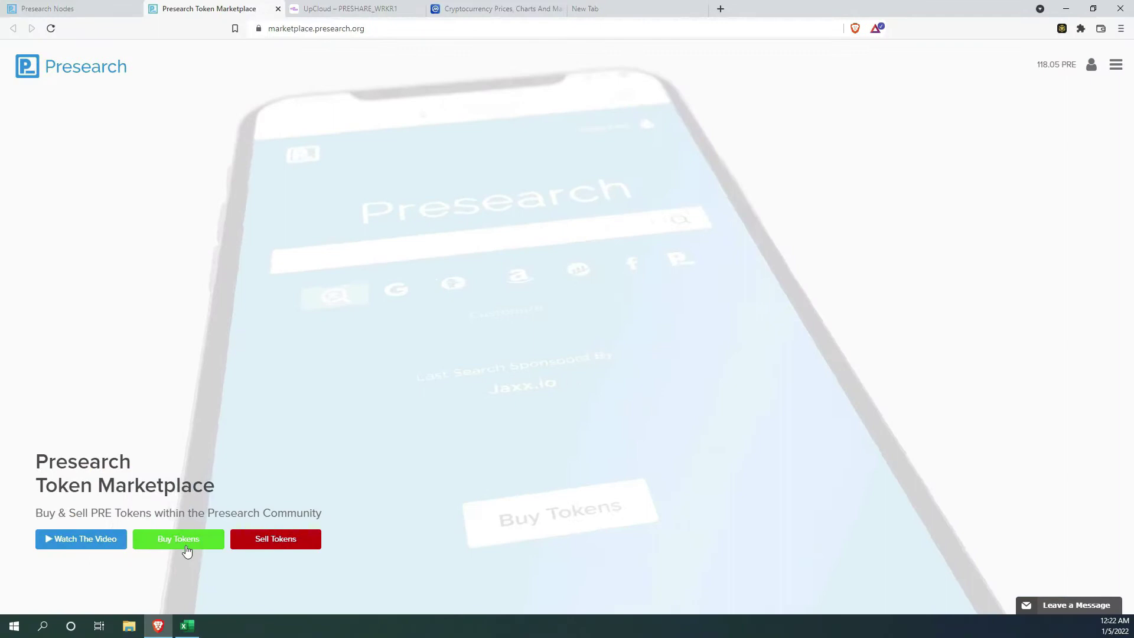
# Bring up the Buy Tokens calculator and choose to pay for 1000 PRE in USD
pyautogui.click(187, 549)
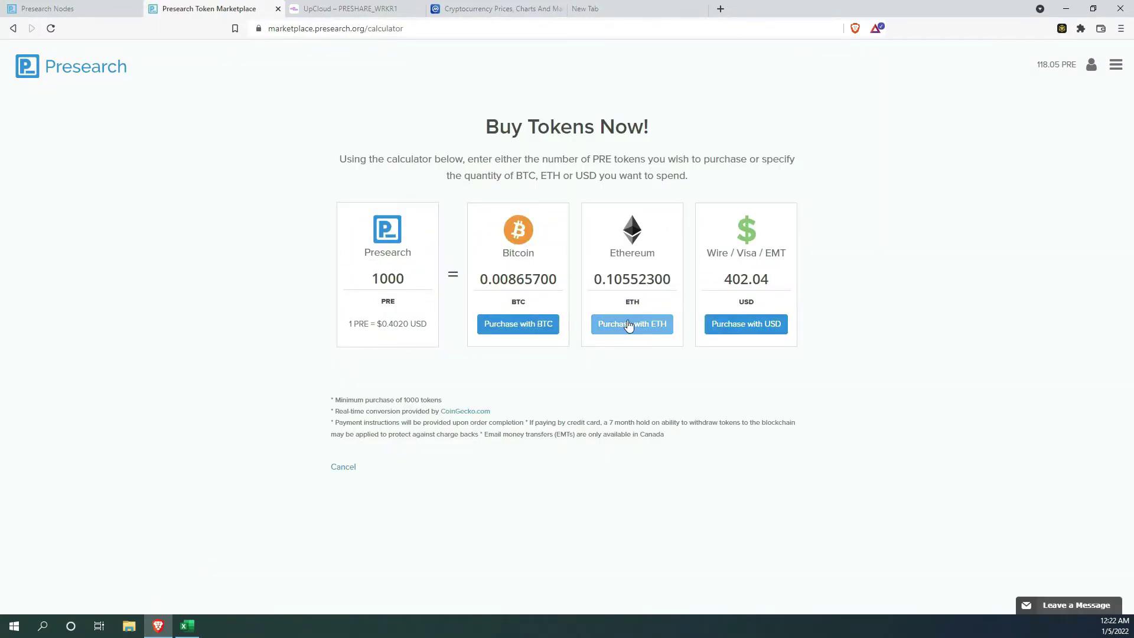
pyautogui.click(758, 329)
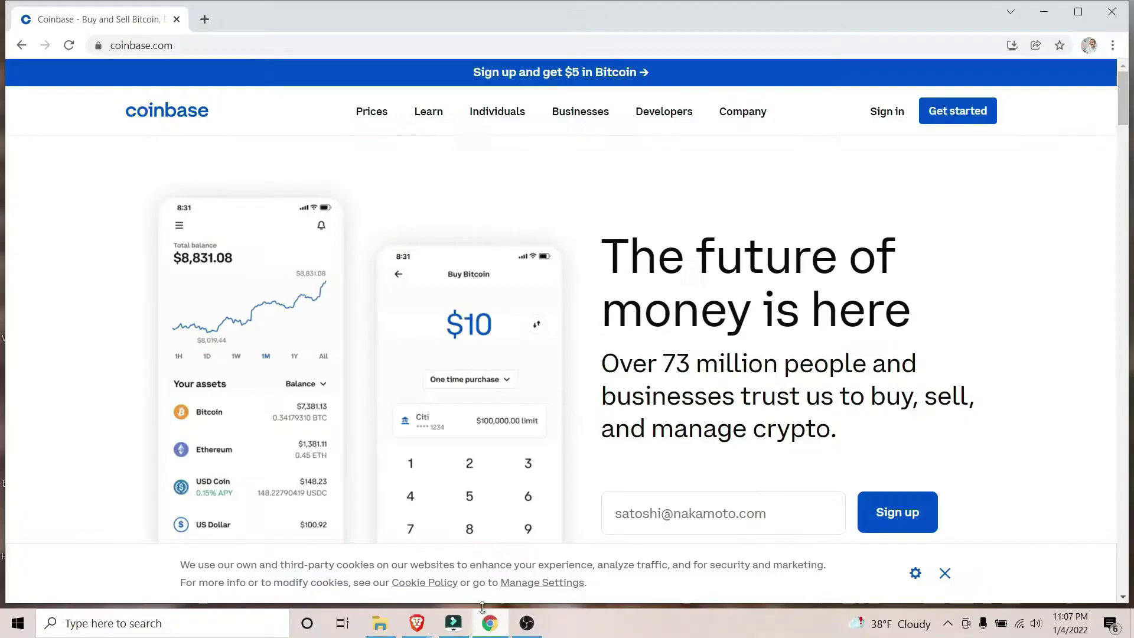
# Sign in to Coinbase, buy 1080 USDC, and close the purchase confirmation
pyautogui.click(884, 112)
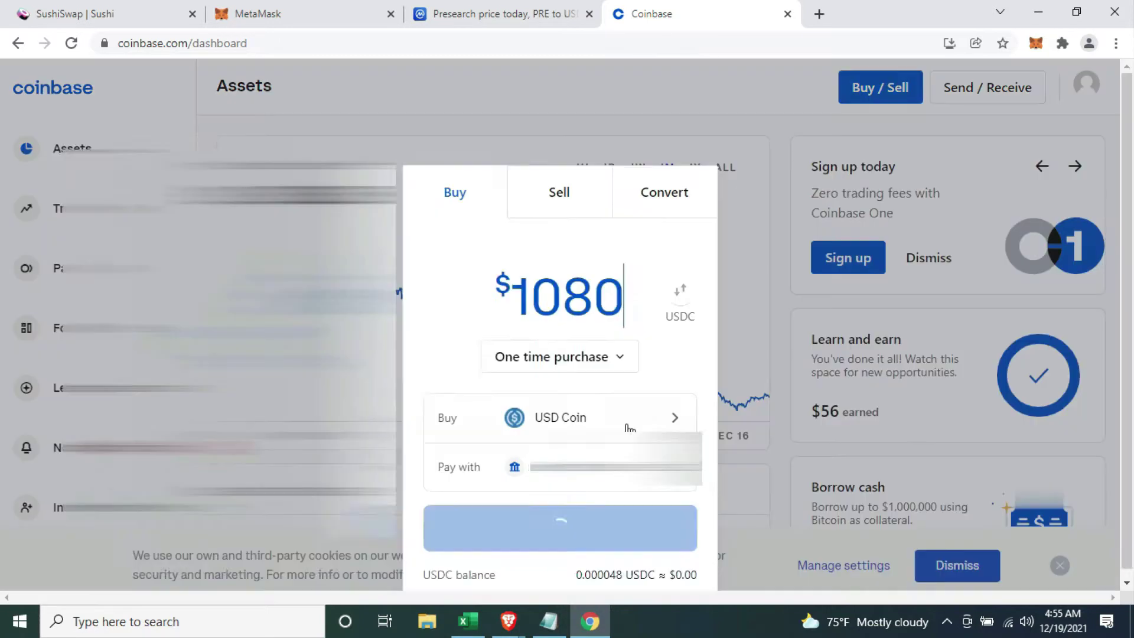
pyautogui.press('BackSpace')
pyautogui.press('BackSpace')
pyautogui.press('BackSpace')
pyautogui.press('BackSpace')
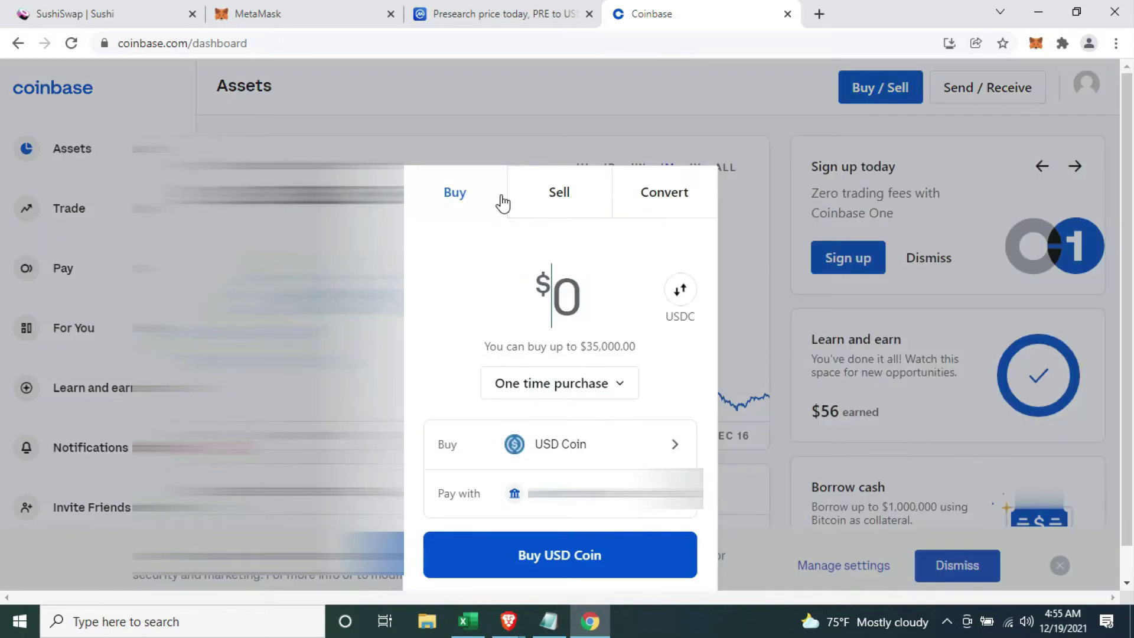
pyautogui.write('1080')
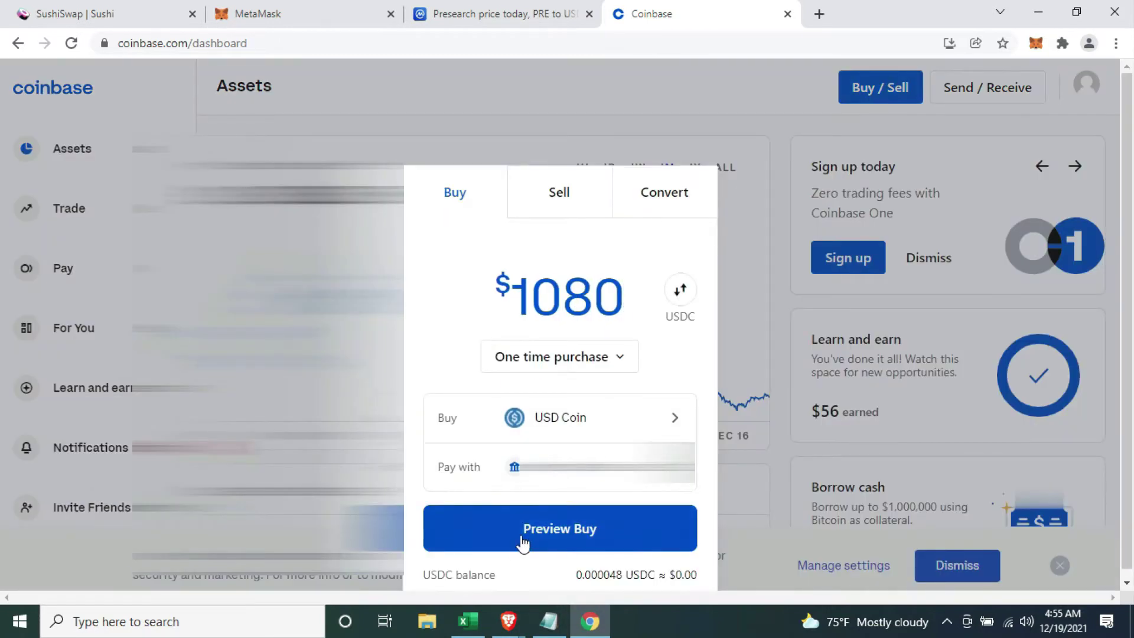
pyautogui.click(521, 540)
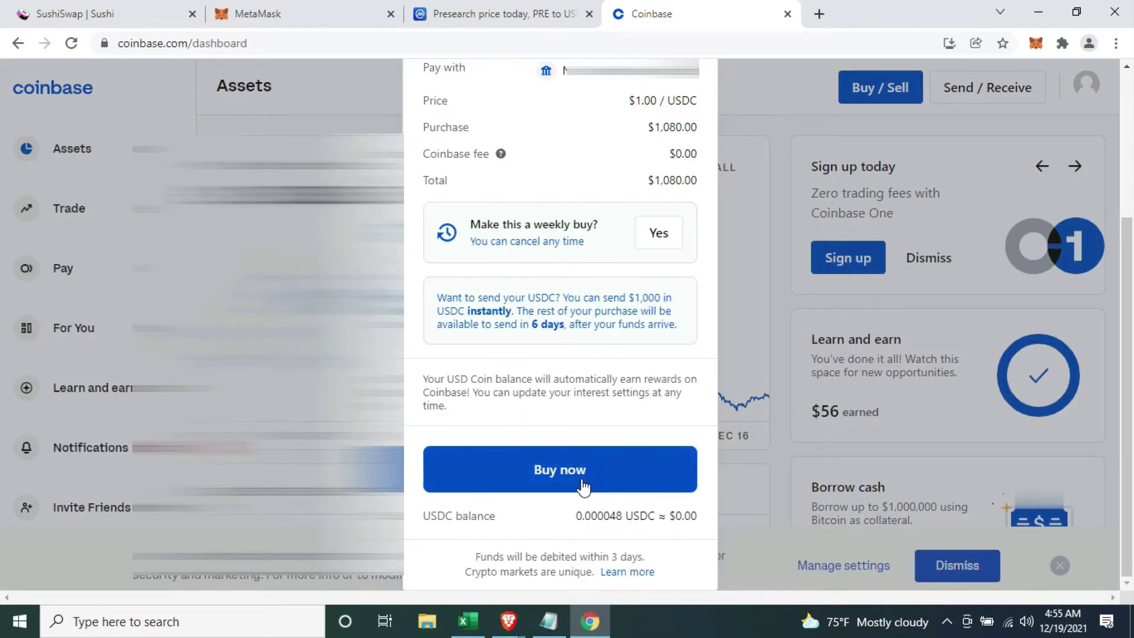
pyautogui.click(582, 478)
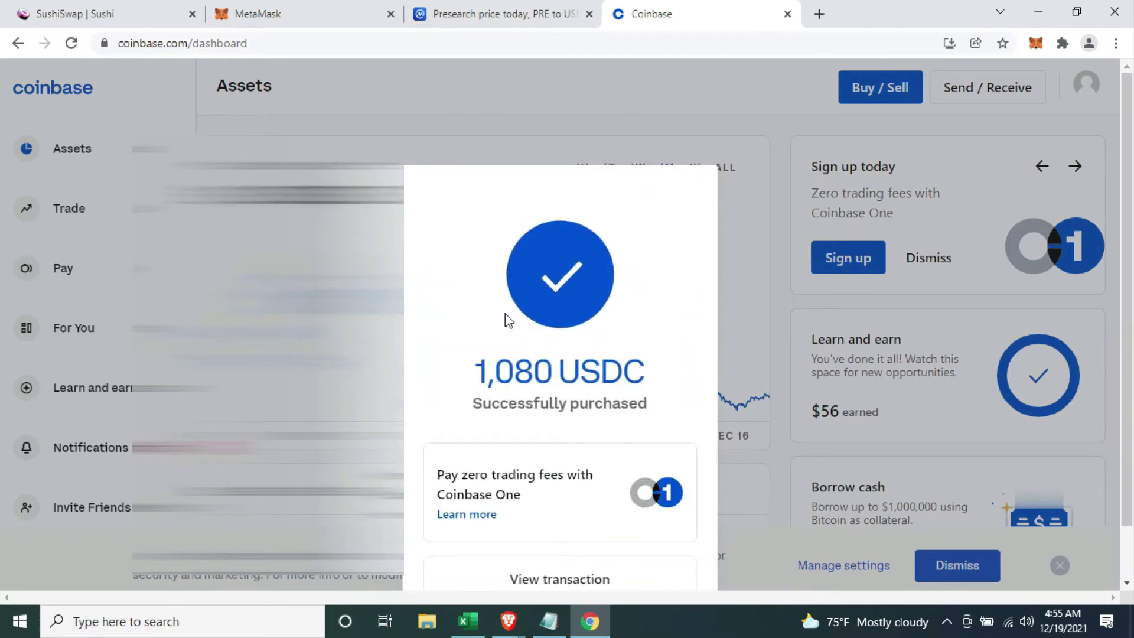
pyautogui.click(322, 123)
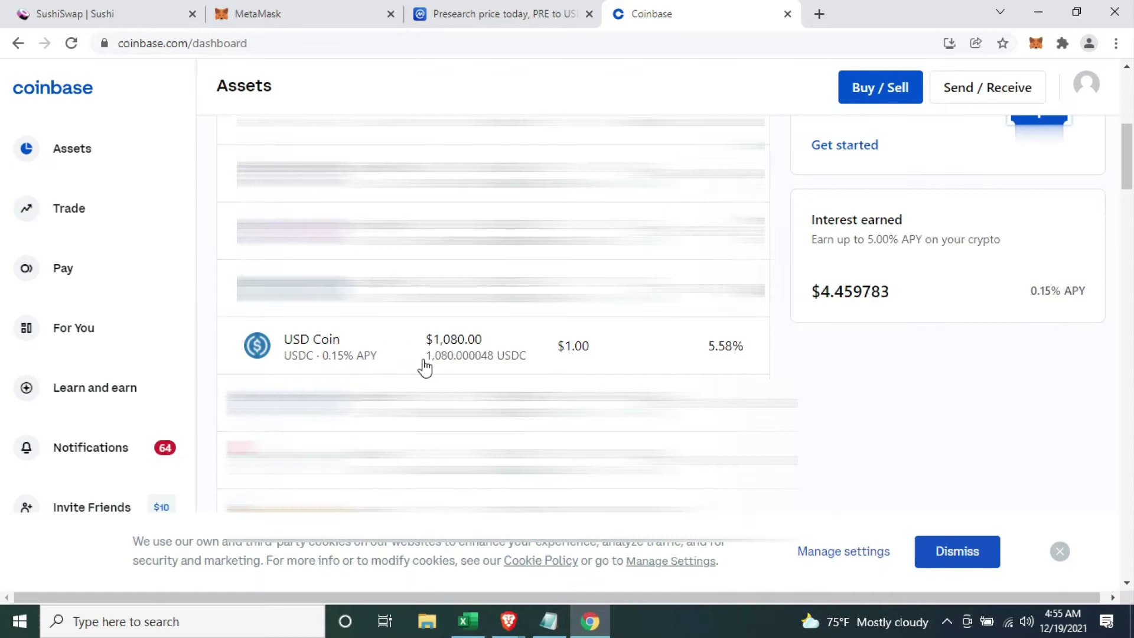
pyautogui.scroll(5, 448, 354)
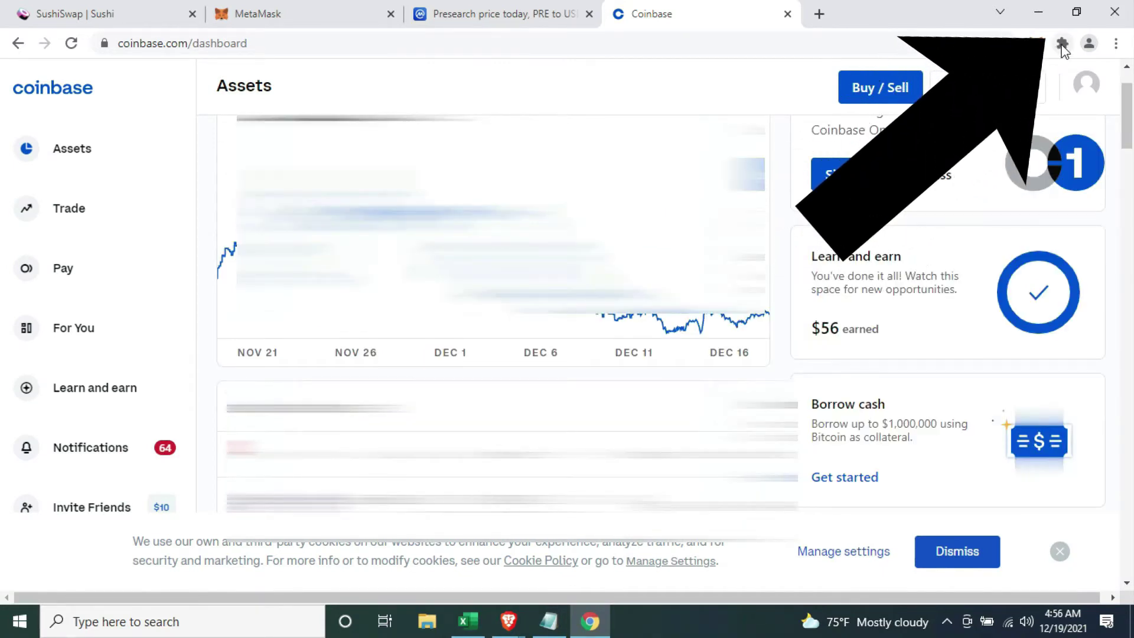
# Bring up the Coinbase Wallet extension's receiving address and copy it
pyautogui.click(1062, 45)
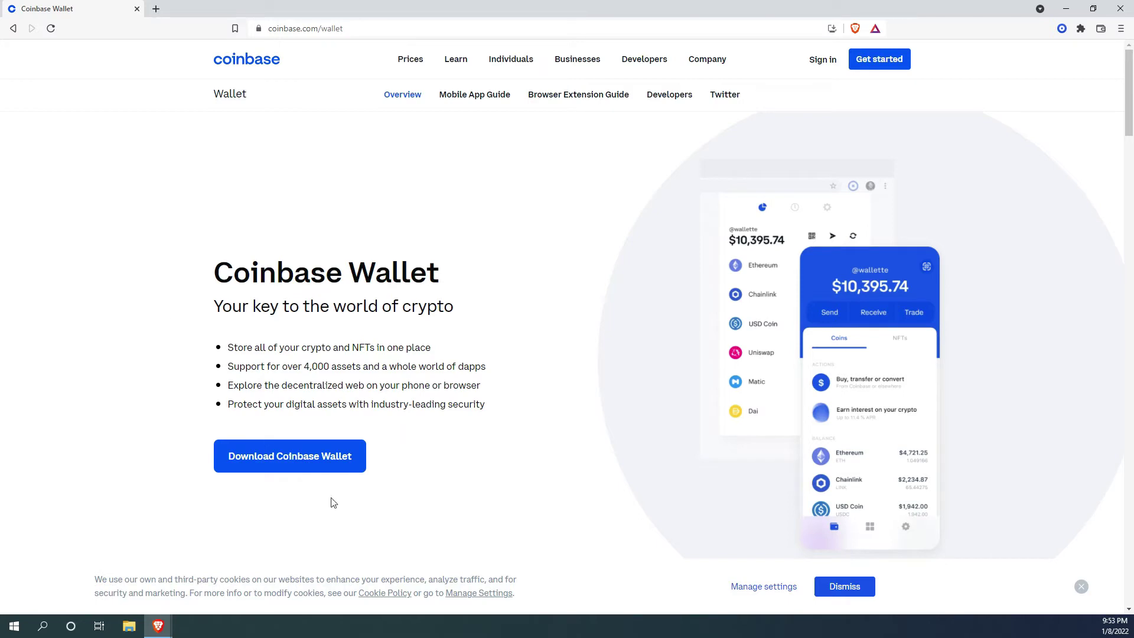
pyautogui.click(314, 460)
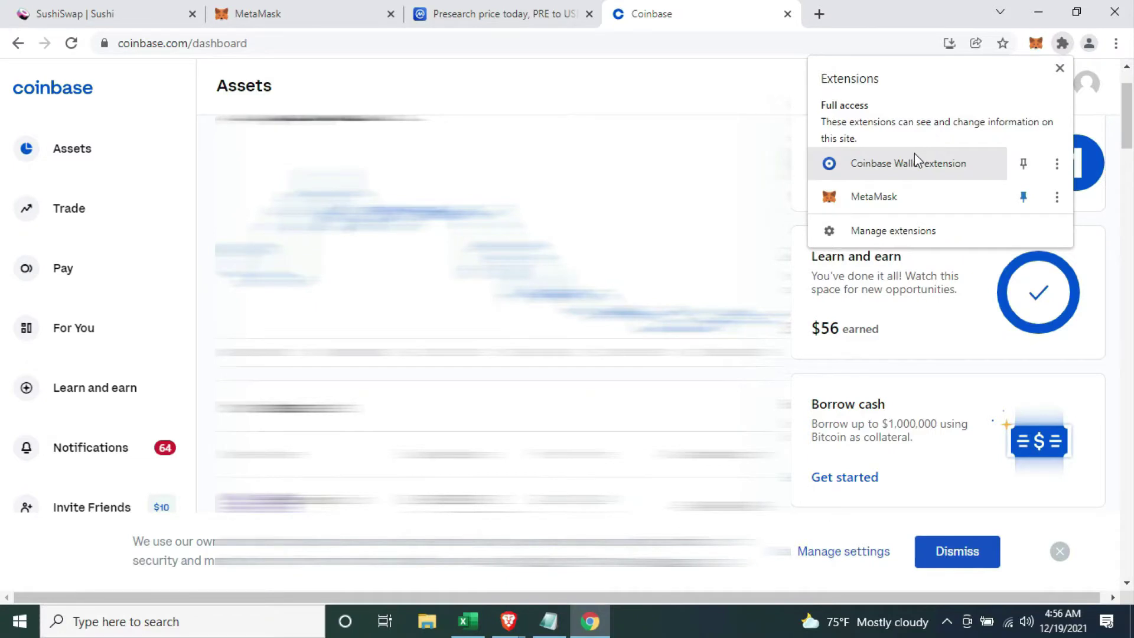
pyautogui.click(914, 154)
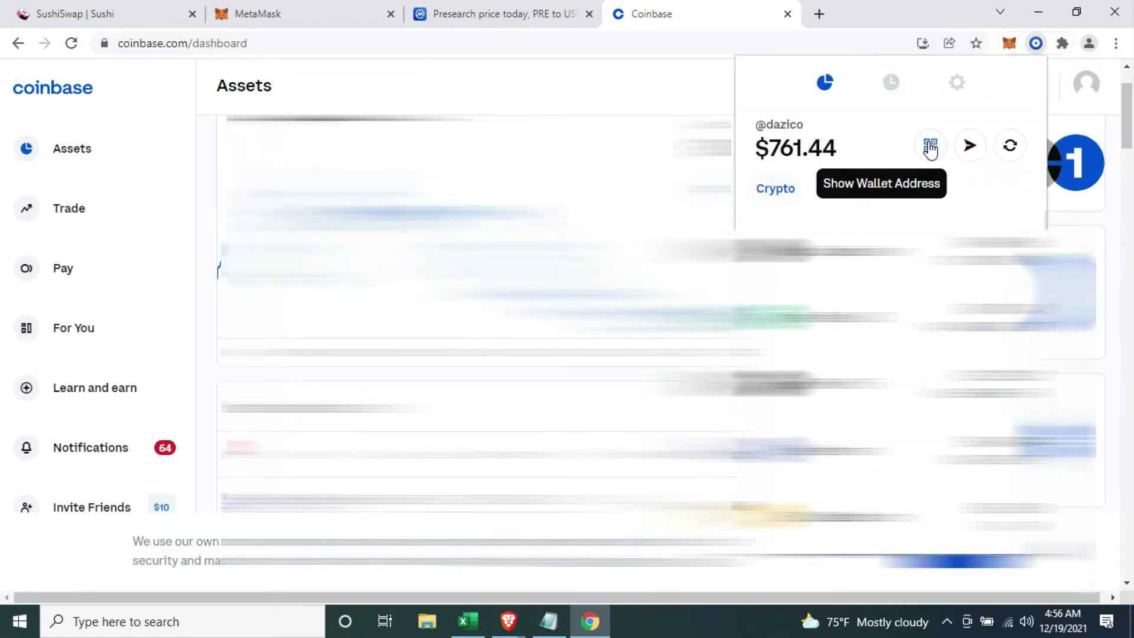
pyautogui.click(930, 147)
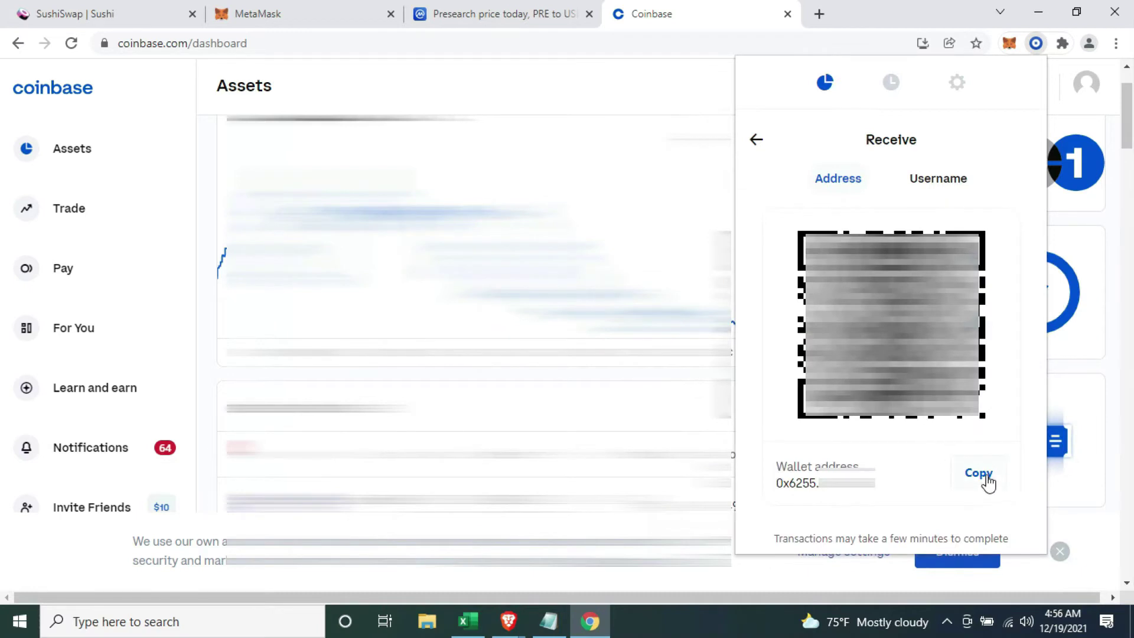
pyautogui.click(988, 480)
pyautogui.click(758, 134)
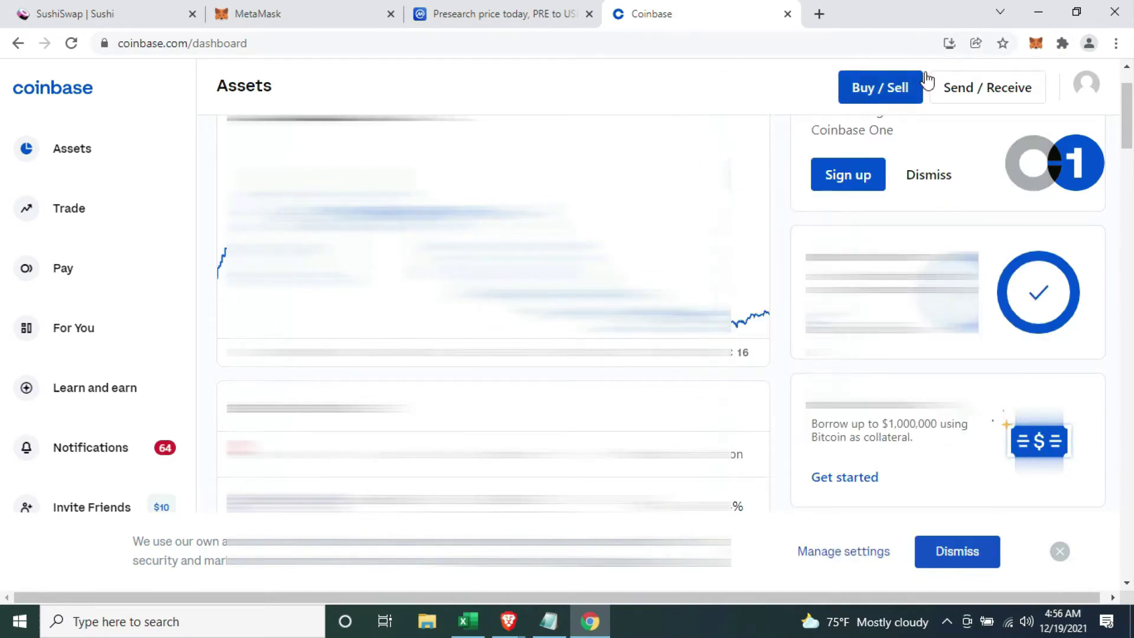
# Set up a 1060 USD Coin send to the pasted wallet address
pyautogui.click(996, 96)
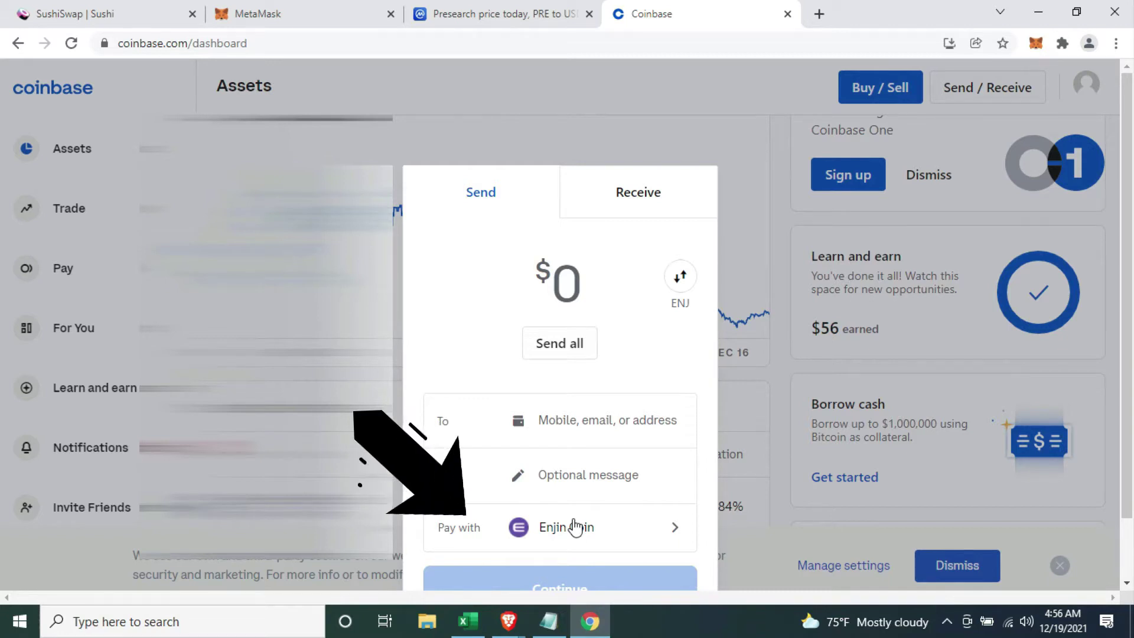
pyautogui.click(576, 526)
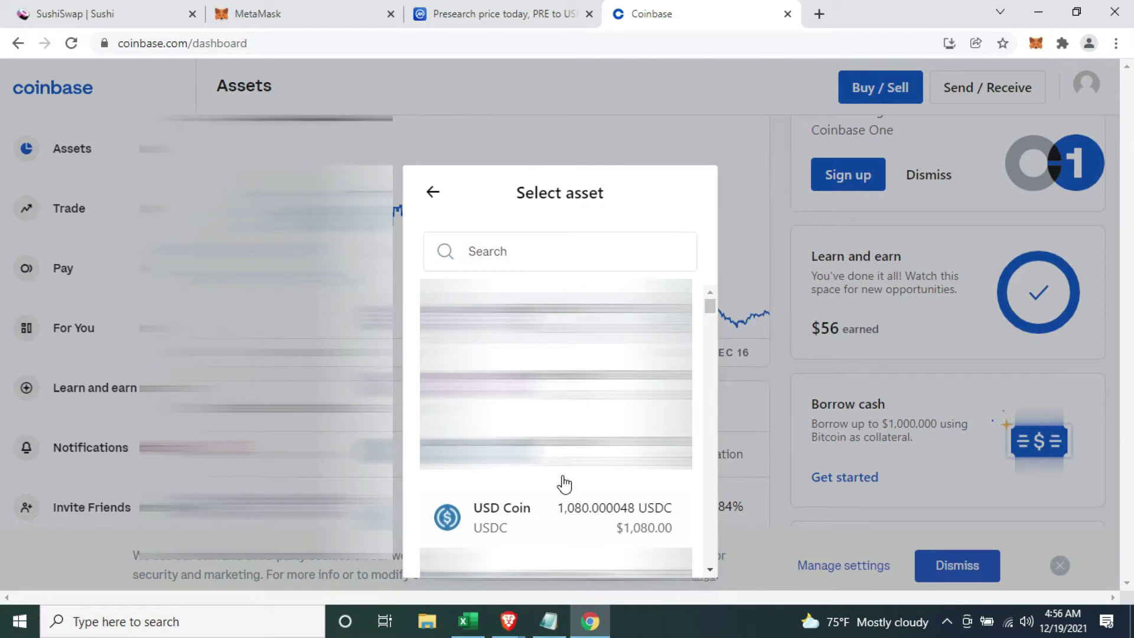
pyautogui.click(531, 533)
pyautogui.write('10')
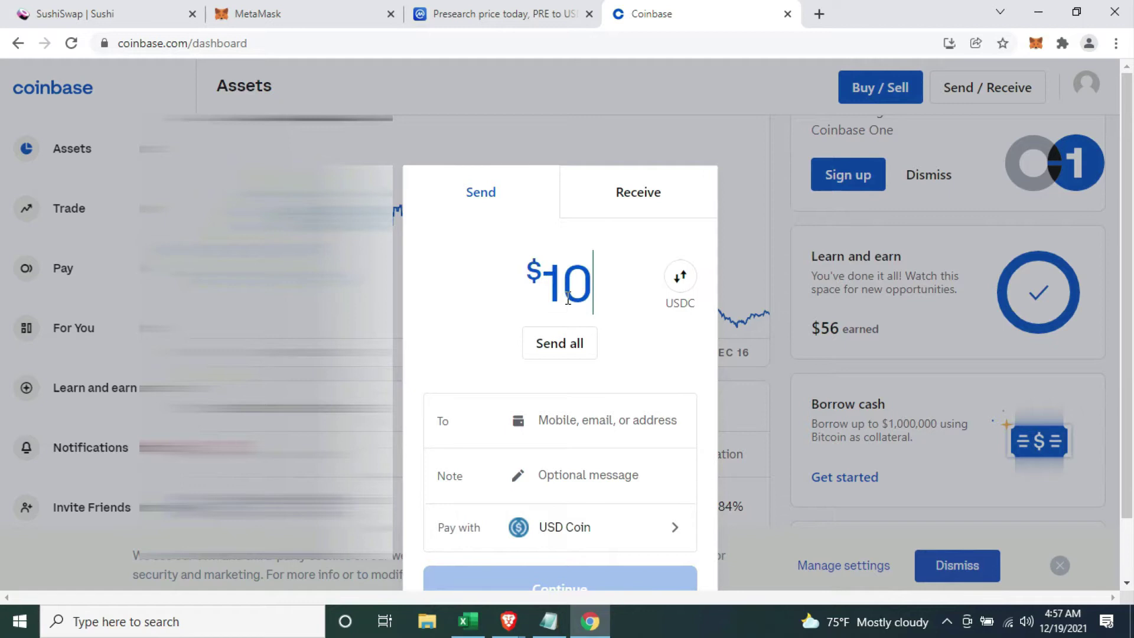
pyautogui.write('60')
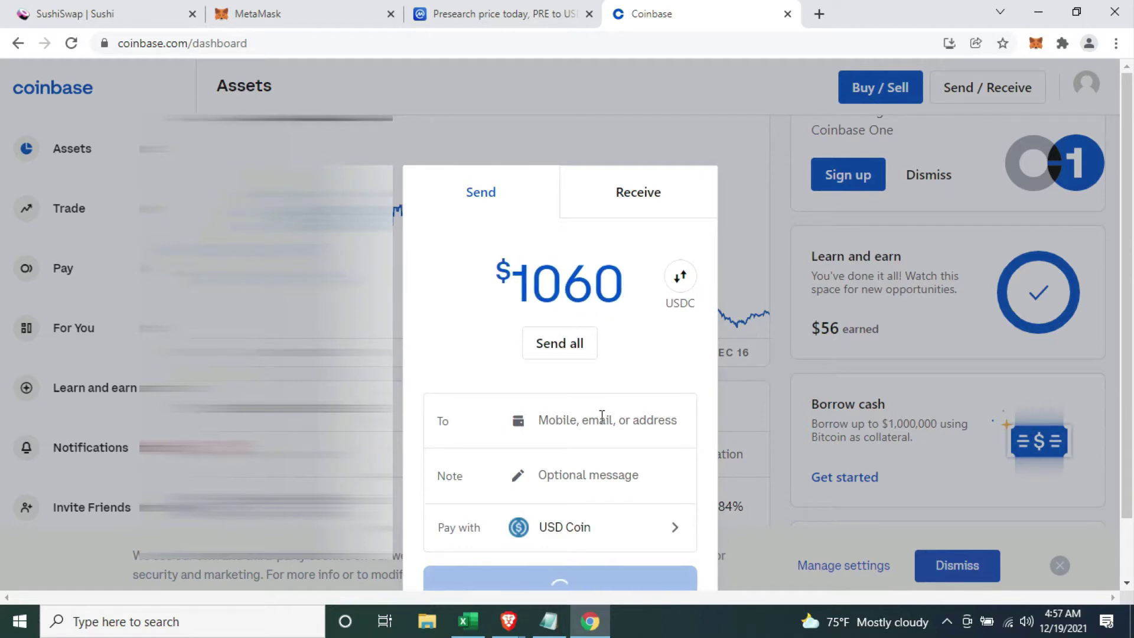
pyautogui.rightClick(600, 418)
pyautogui.click(668, 288)
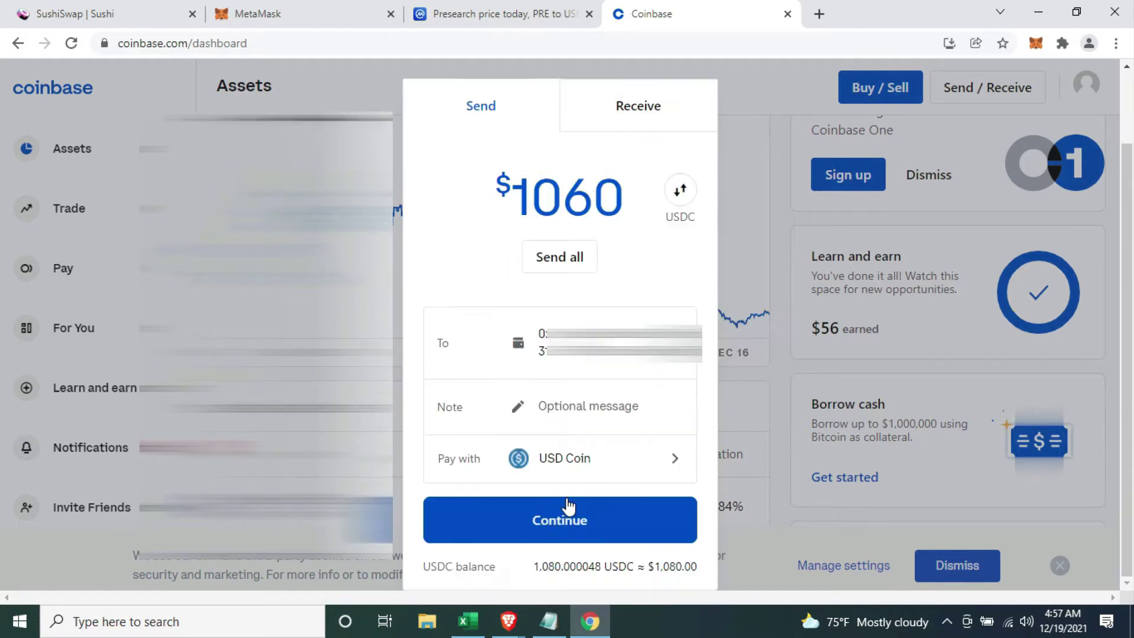
pyautogui.click(552, 519)
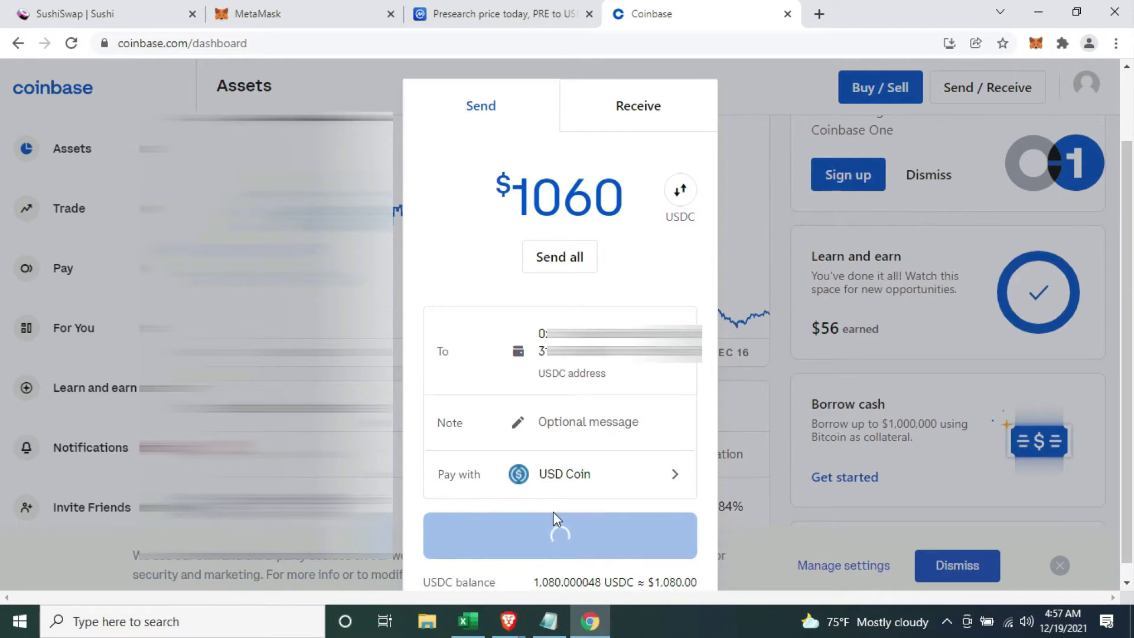
# Submit the send, confirming it with the two-factor verification code
pyautogui.click(612, 522)
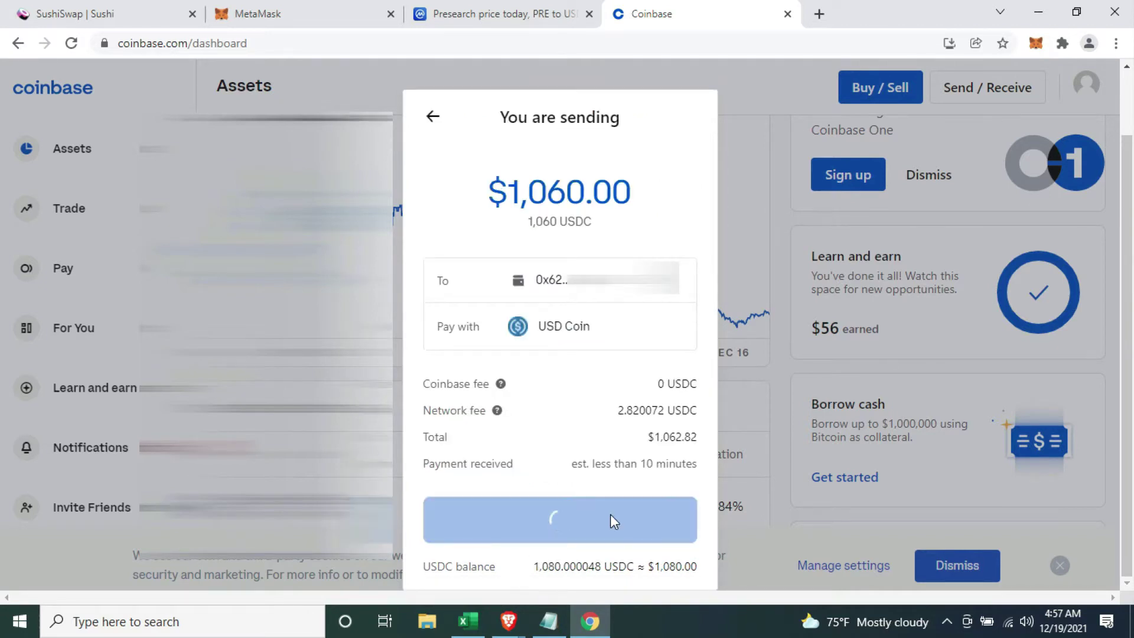
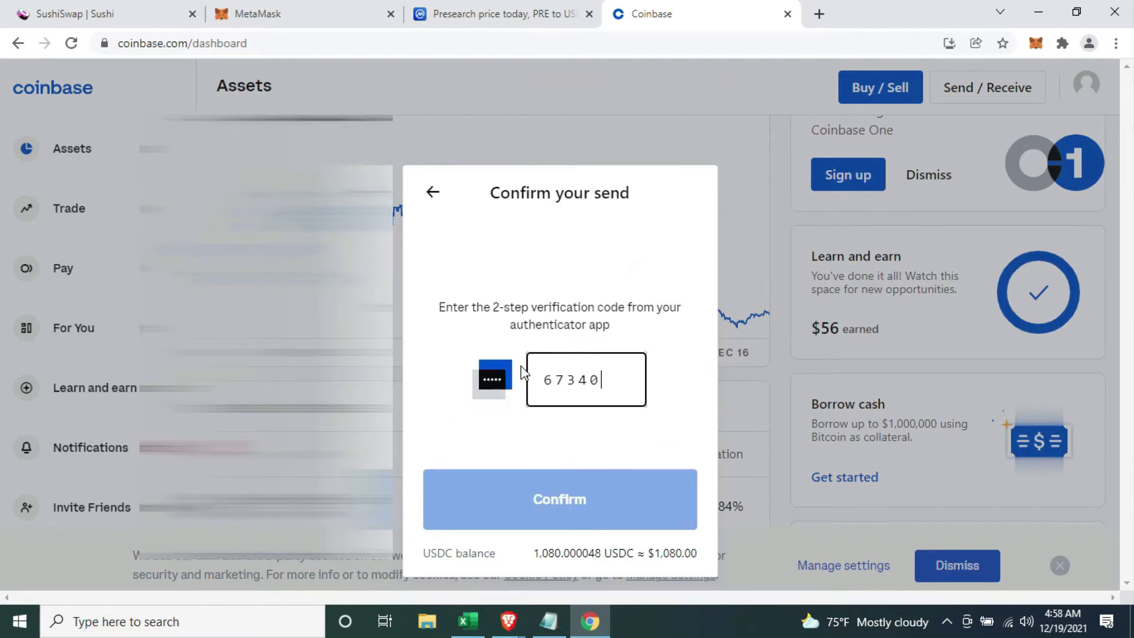
pyautogui.click(538, 494)
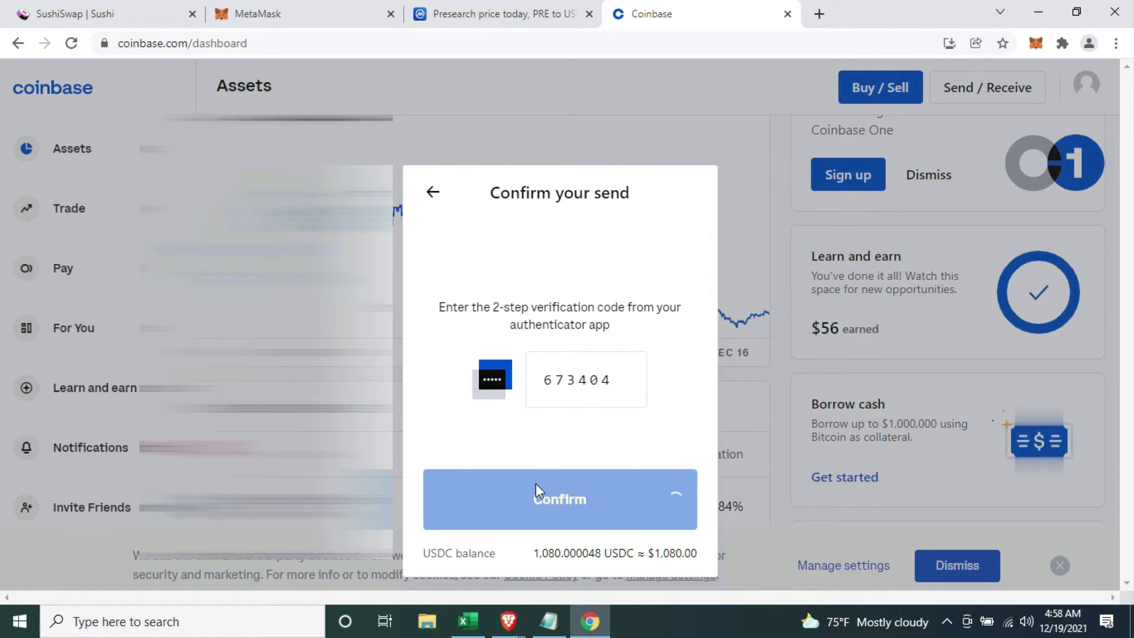
pyautogui.click(555, 555)
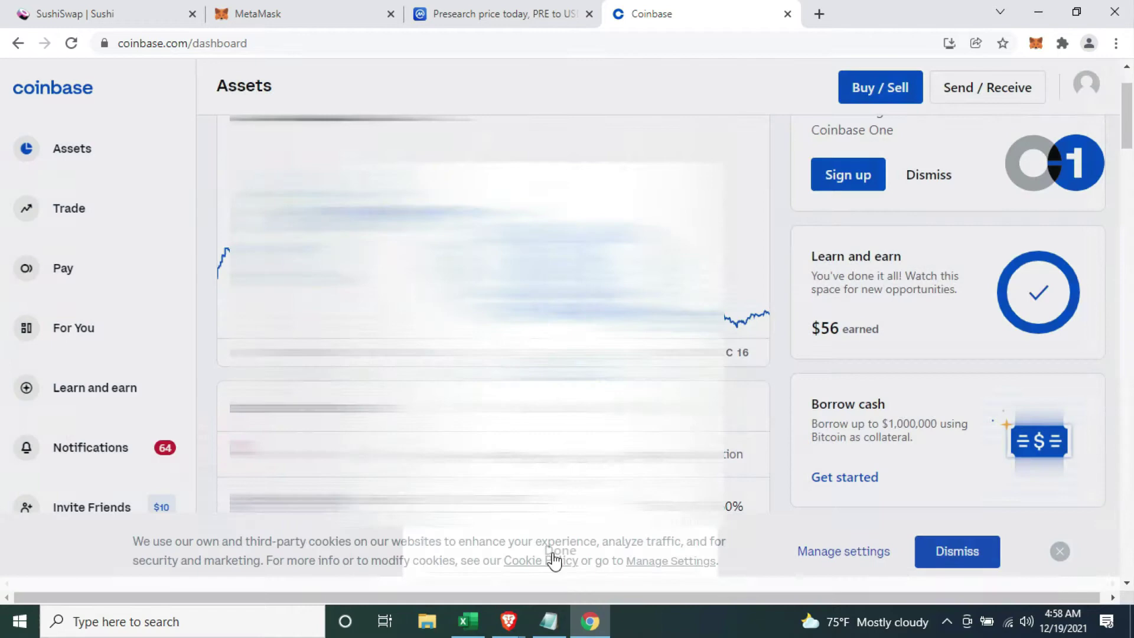
# Check that the wallet received the 1060 USDC and launch the Uniswap app
pyautogui.click(1062, 43)
pyautogui.click(936, 159)
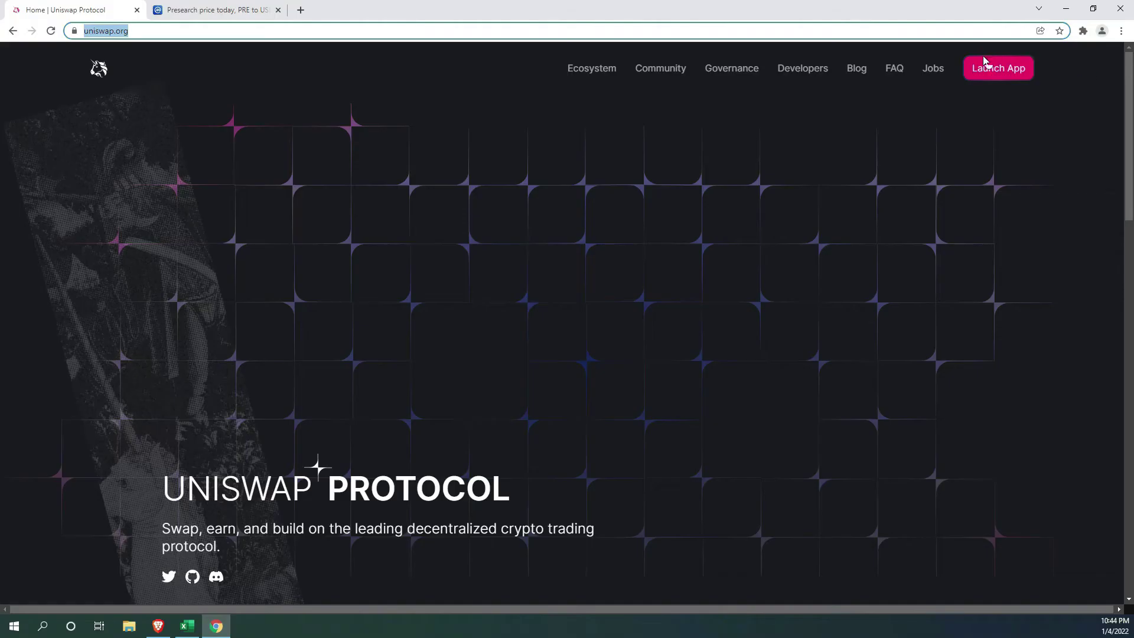
pyautogui.click(983, 66)
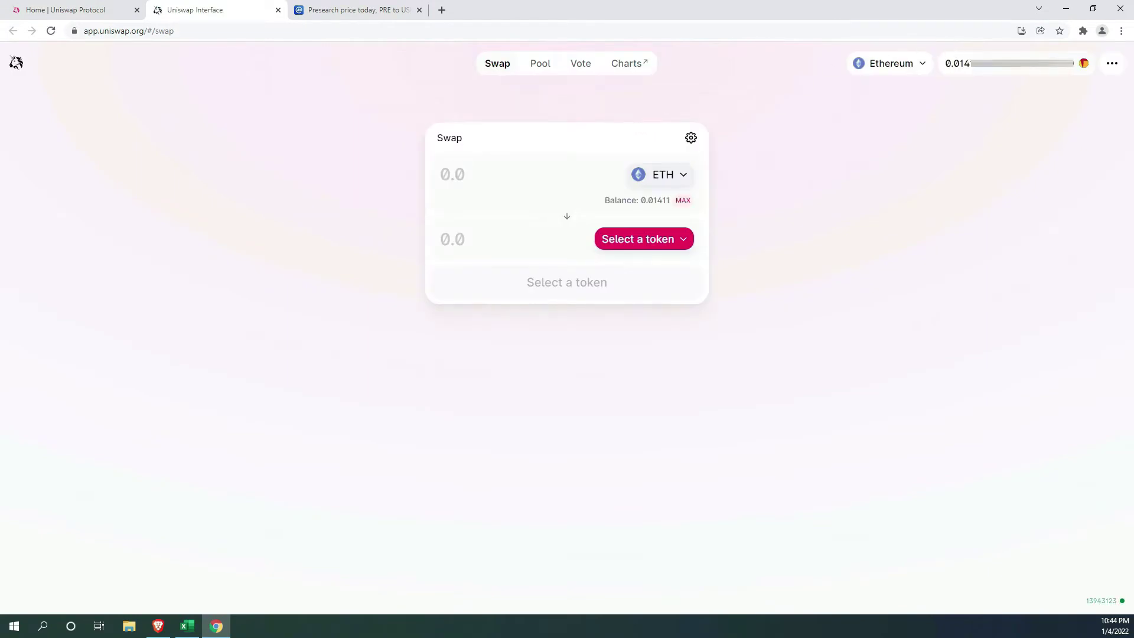
# Change the token being paid in the swap from ETH to USDC
pyautogui.click(1083, 31)
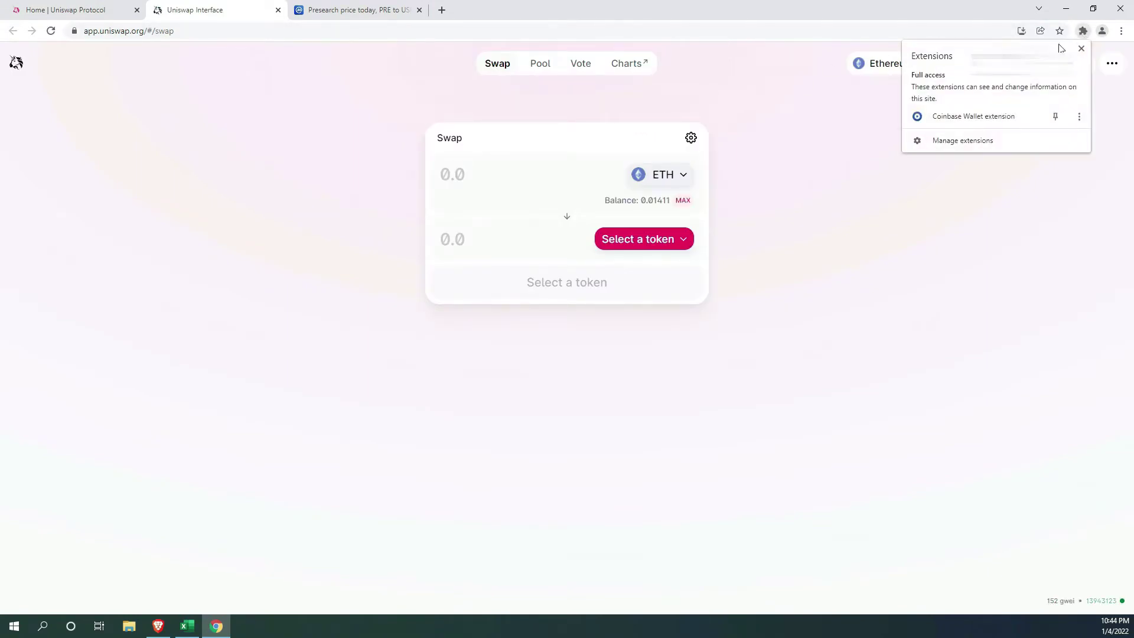
pyautogui.click(1008, 285)
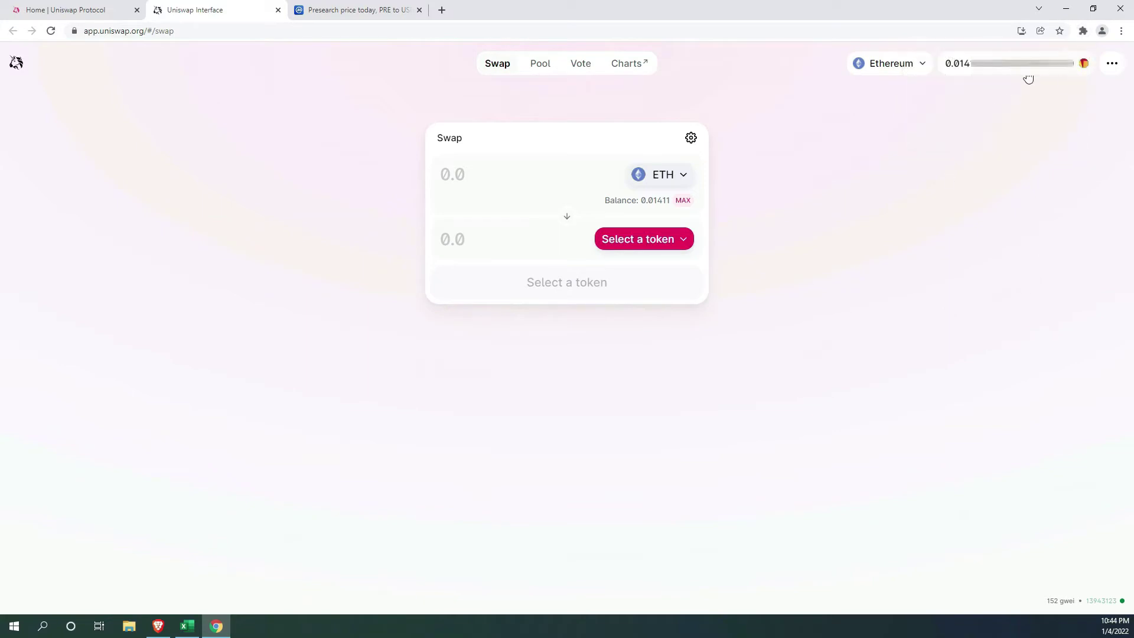
pyautogui.click(659, 183)
pyautogui.click(580, 179)
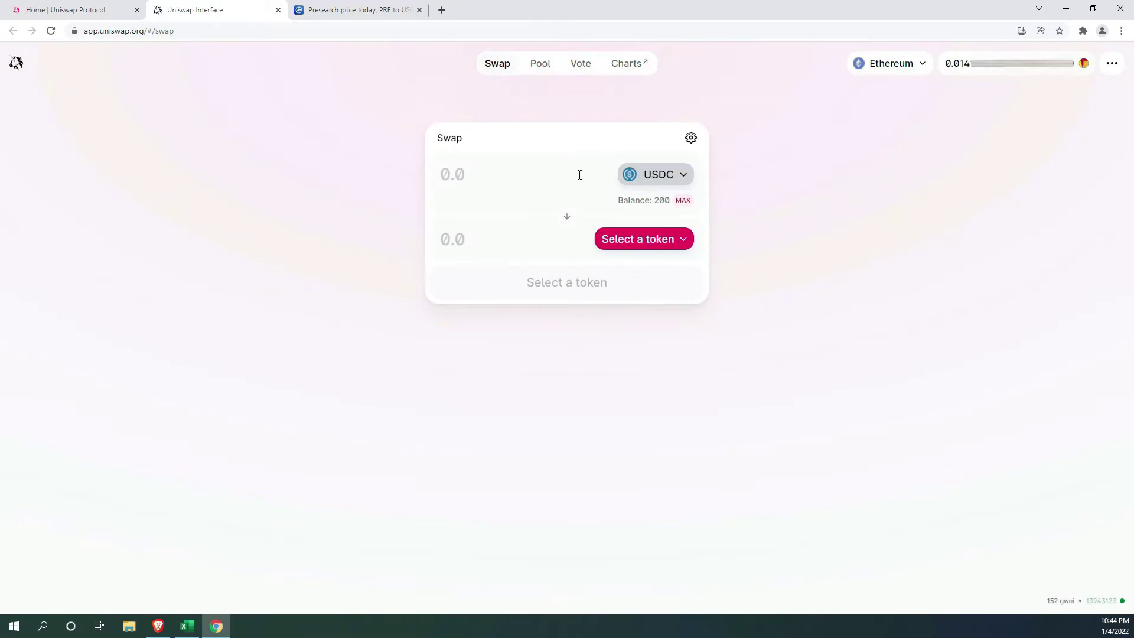
pyautogui.click(480, 173)
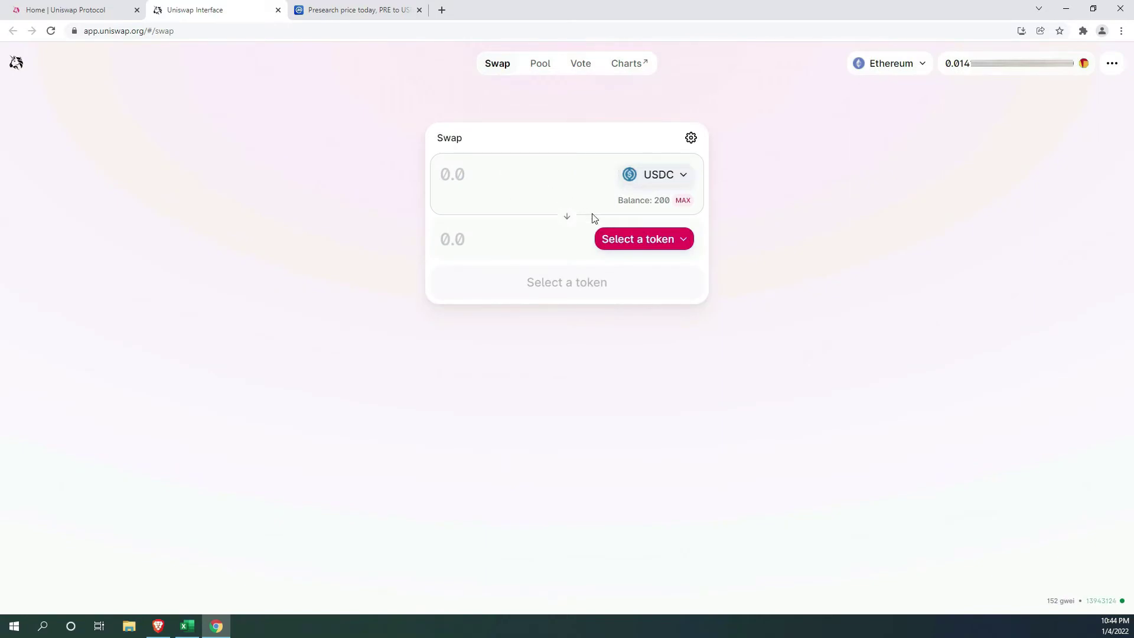
# Select PRE as the receiving token using its contract address copied from CoinMarketCap
pyautogui.click(616, 237)
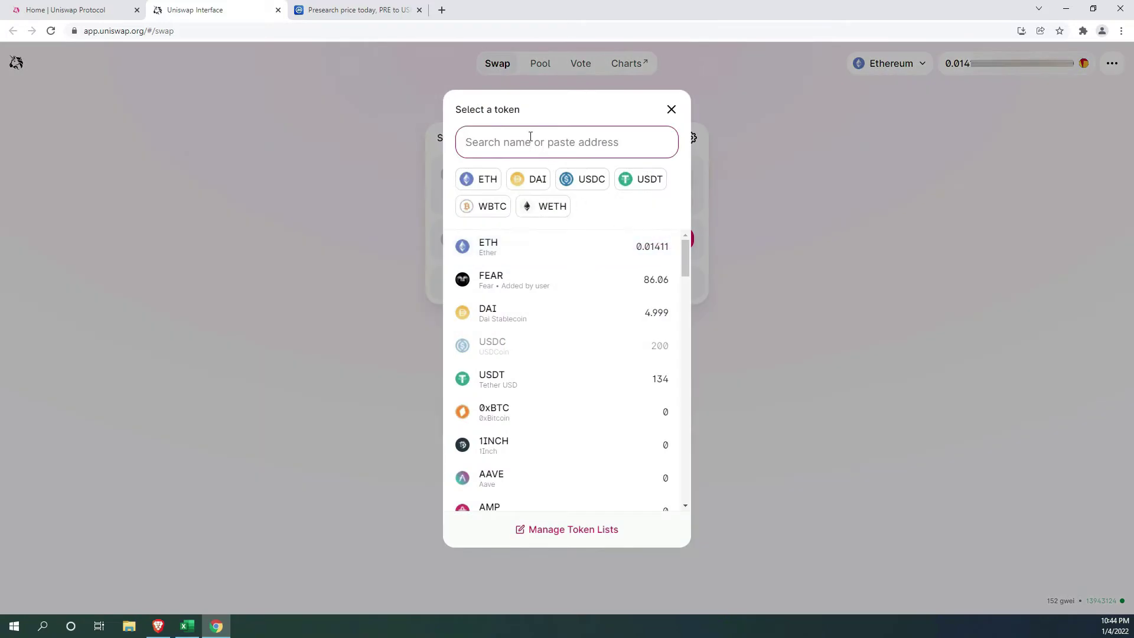
pyautogui.write('pre')
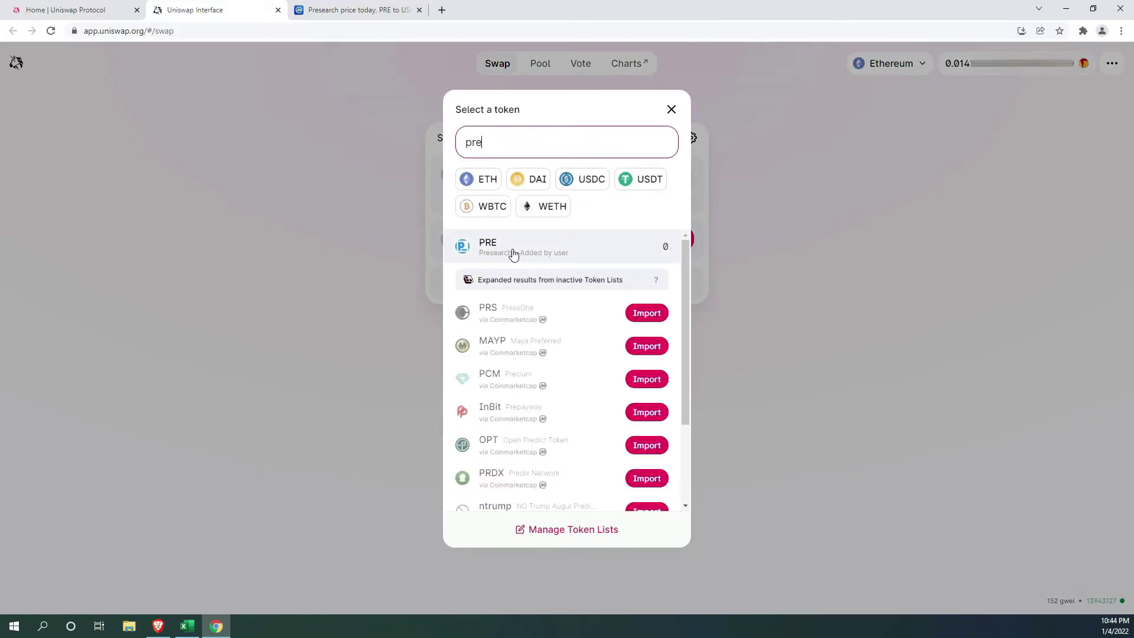
pyautogui.click(384, 13)
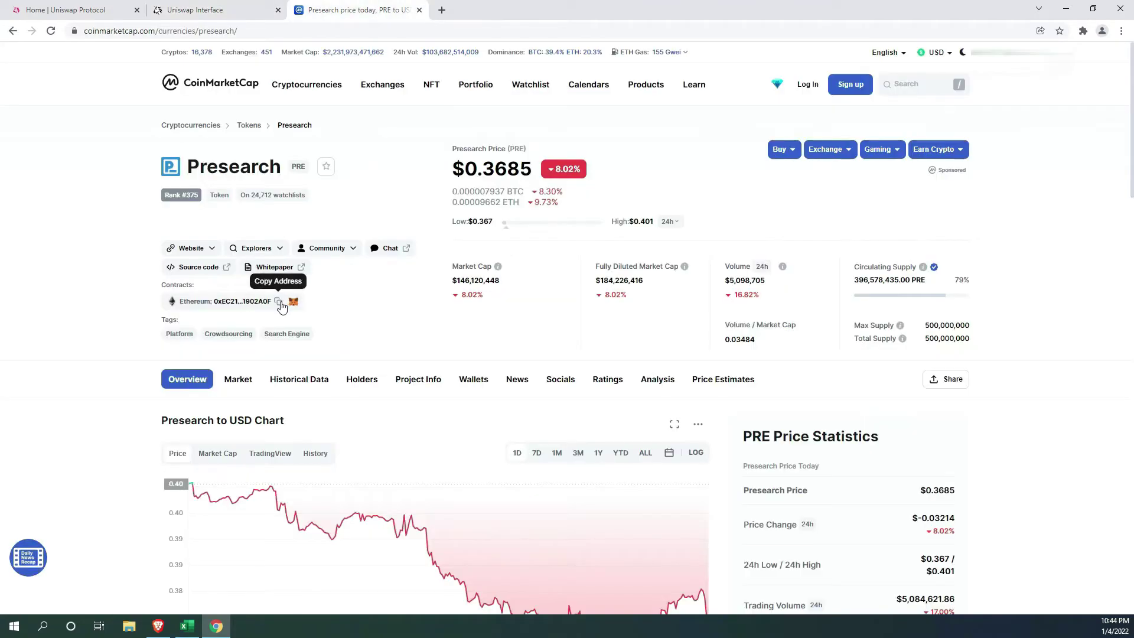
pyautogui.click(278, 302)
pyautogui.click(195, 10)
pyautogui.hotkey('ctrl', 'a')
pyautogui.hotkey('ctrl', 'v')
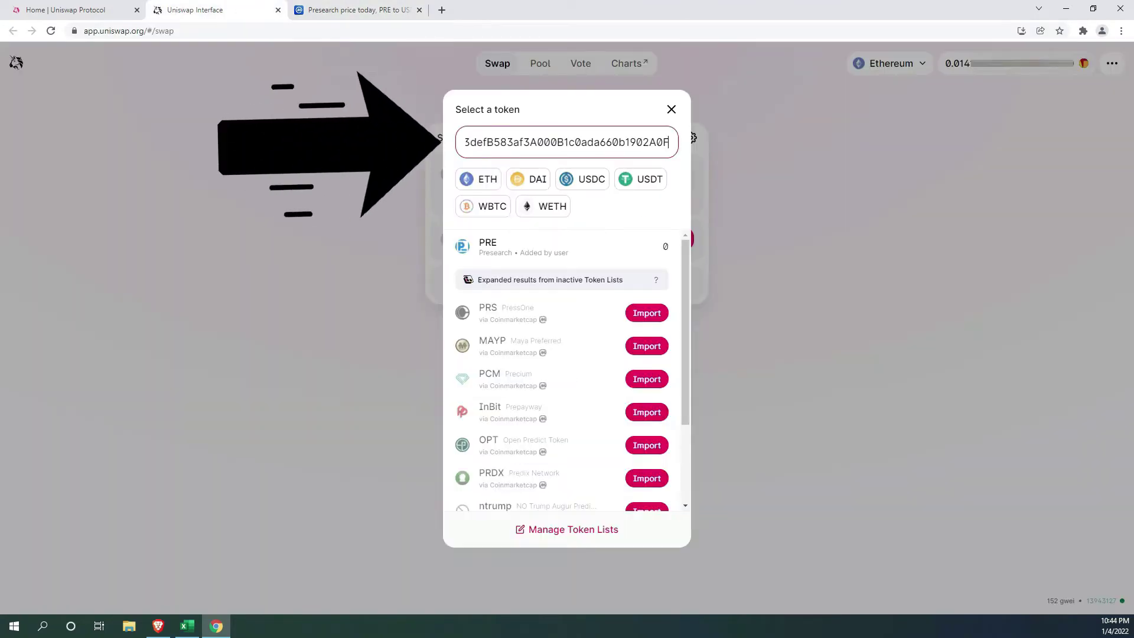
pyautogui.click(513, 260)
# Quote 800 USDC (2140.13 PRE), then switch to MAX 200 USDC and submit the swap
pyautogui.click(471, 178)
pyautogui.write('800')
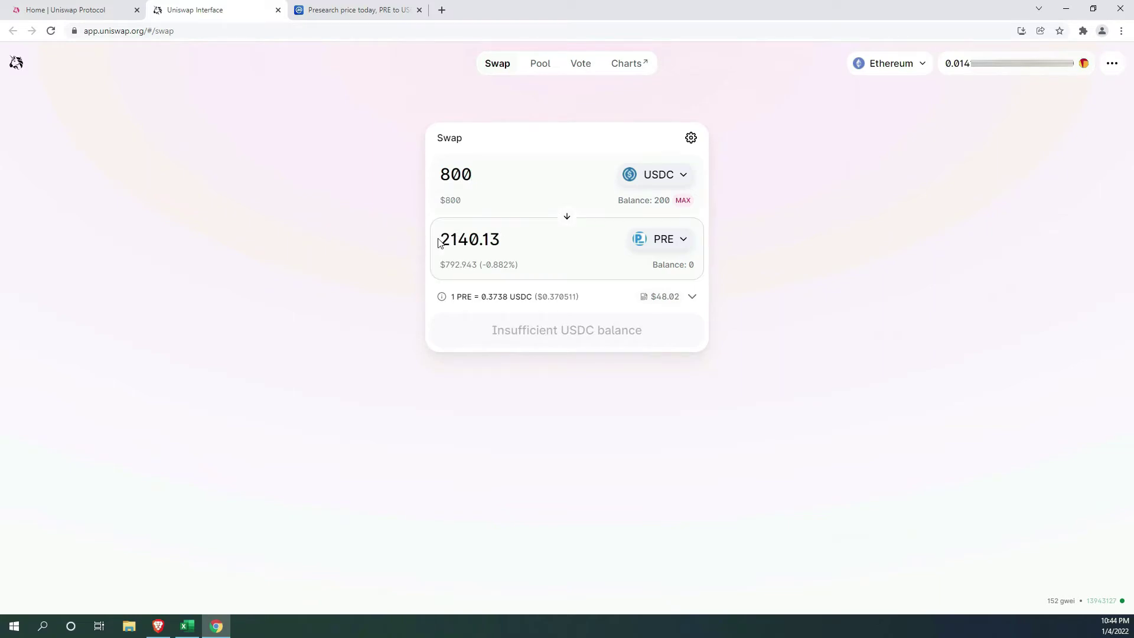
pyautogui.moveTo(441, 239); pyautogui.dragTo(504, 235)
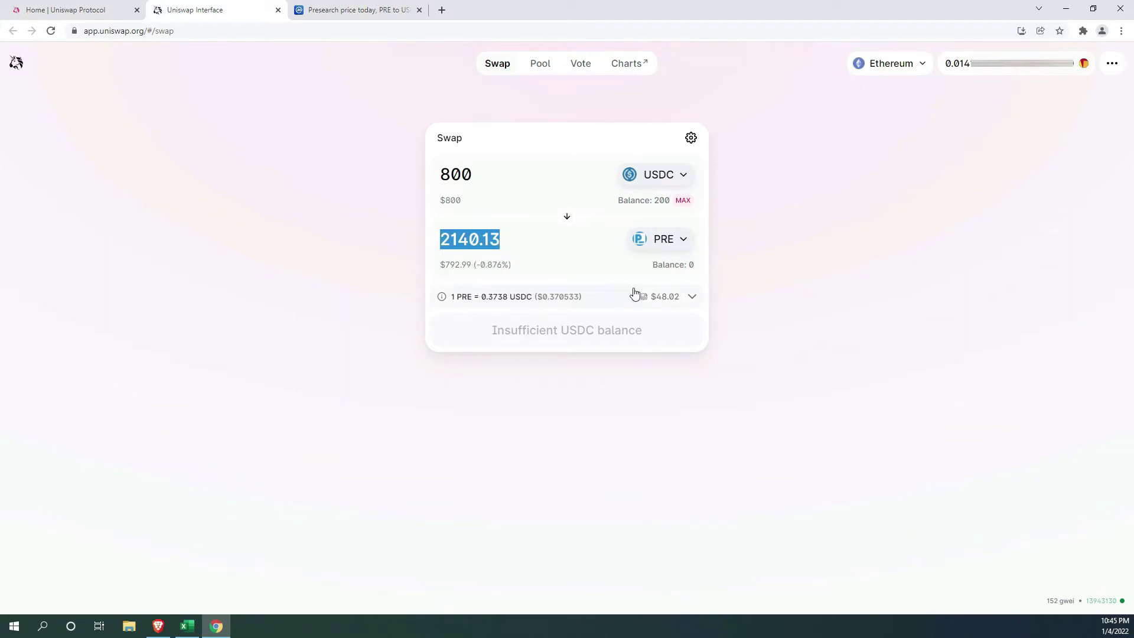
pyautogui.moveTo(637, 294)
pyautogui.click(683, 201)
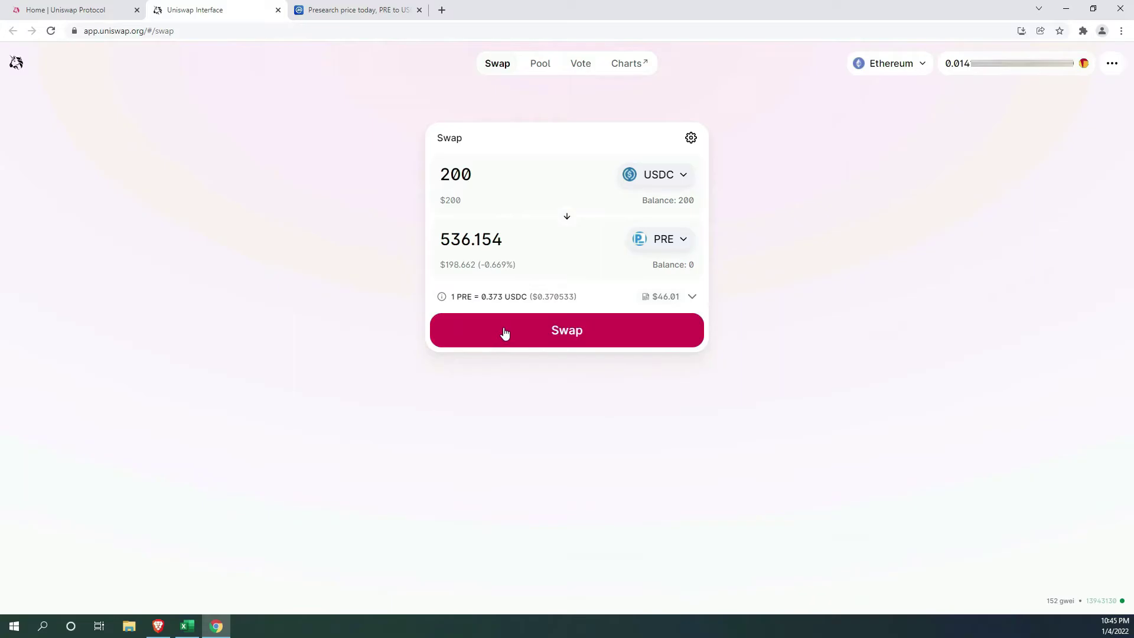
pyautogui.click(1062, 44)
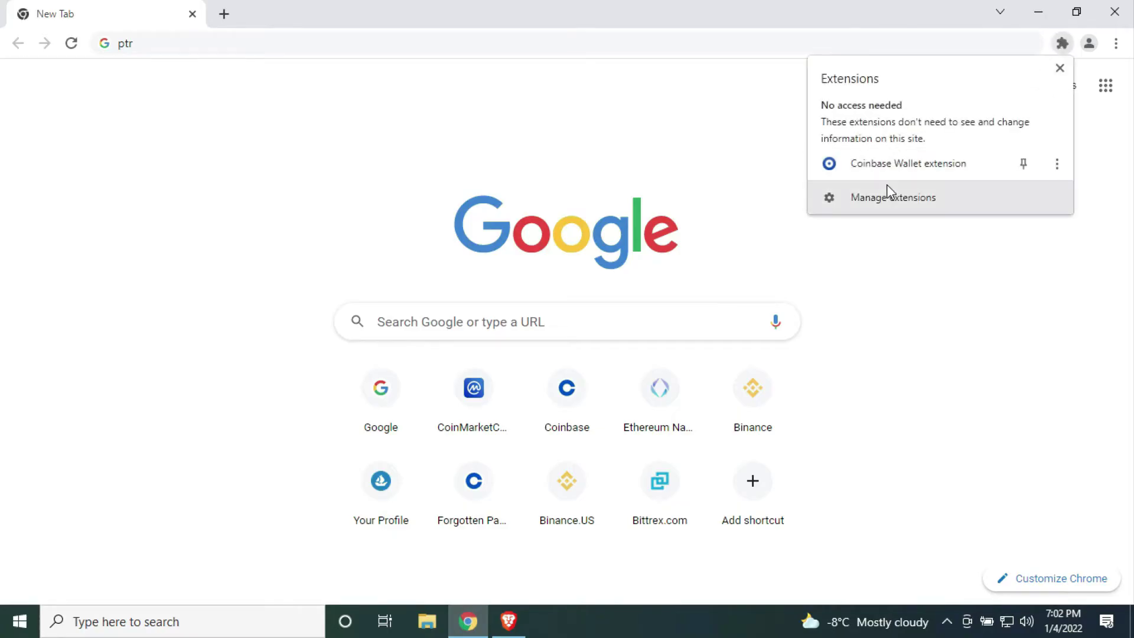
# Pin Coinbase Wallet to the toolbar and check the 0.0273 ETH (about $85.50) Ethereum balance
pyautogui.click(897, 163)
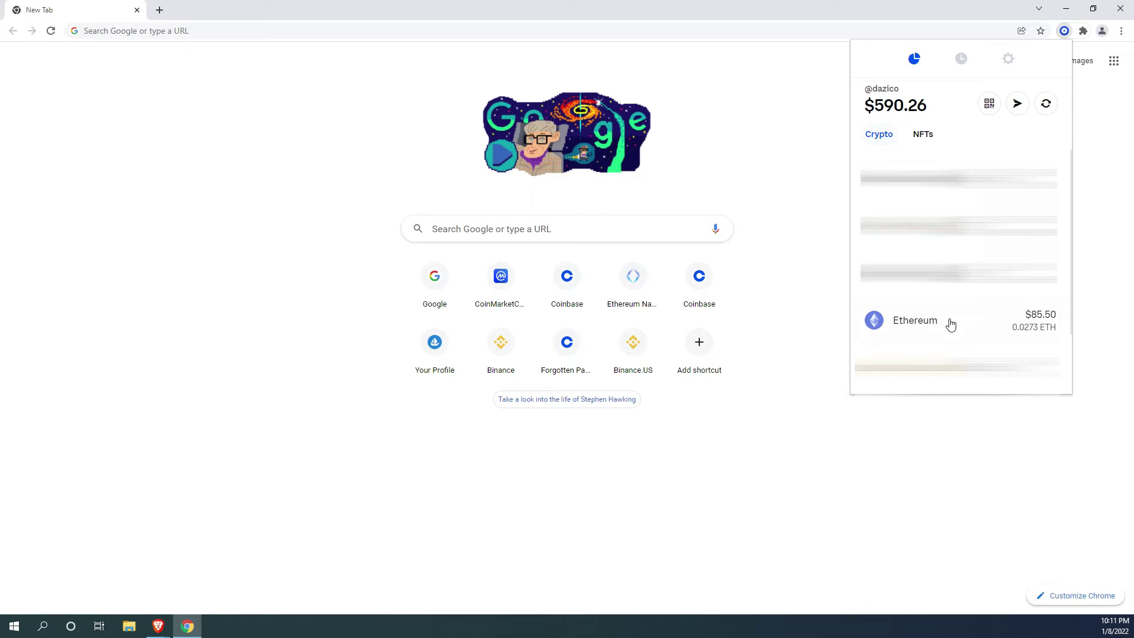
pyautogui.click(950, 324)
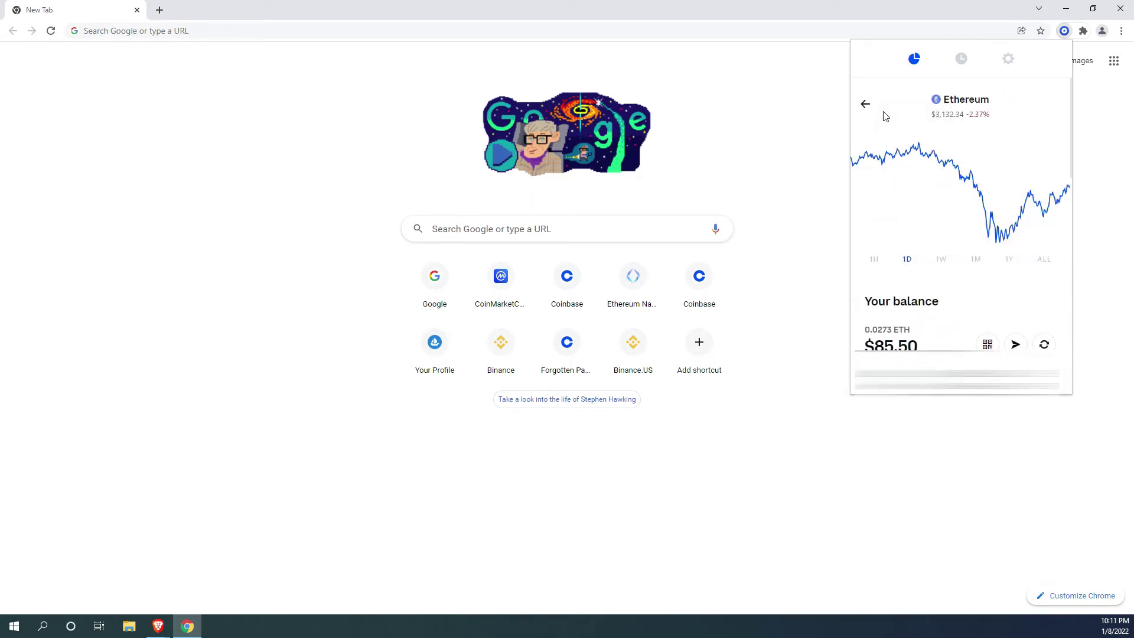
pyautogui.click(865, 104)
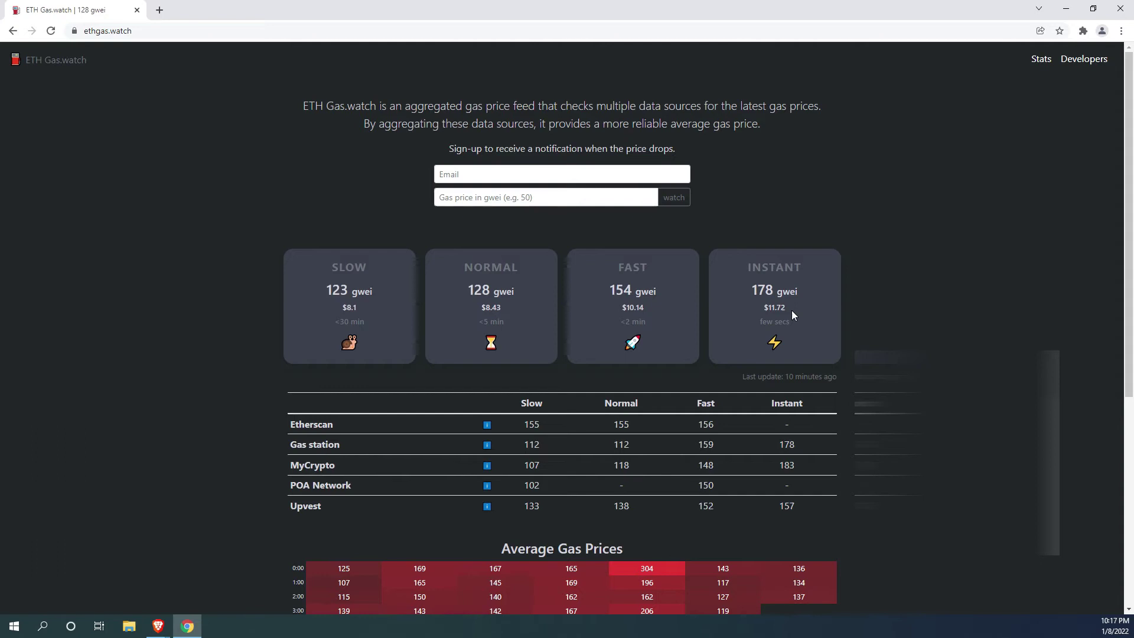
# Review current gas prices and the weekly Average Gas Prices heatmap on ethgas.watch
pyautogui.scroll(-5, 138, 218)
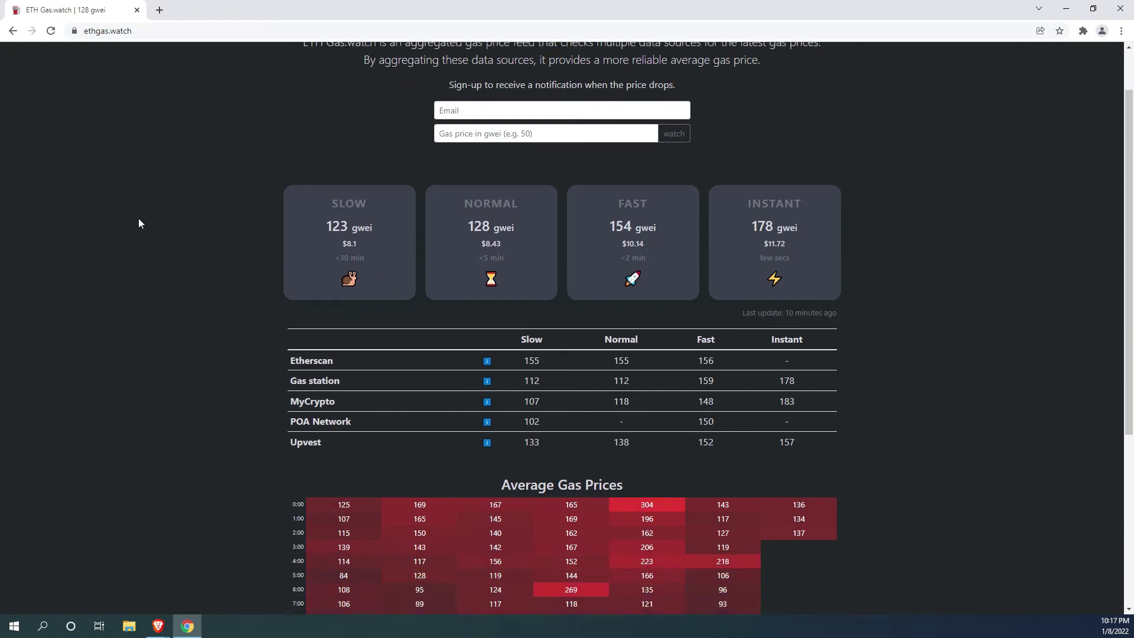
pyautogui.scroll(-1, 139, 223)
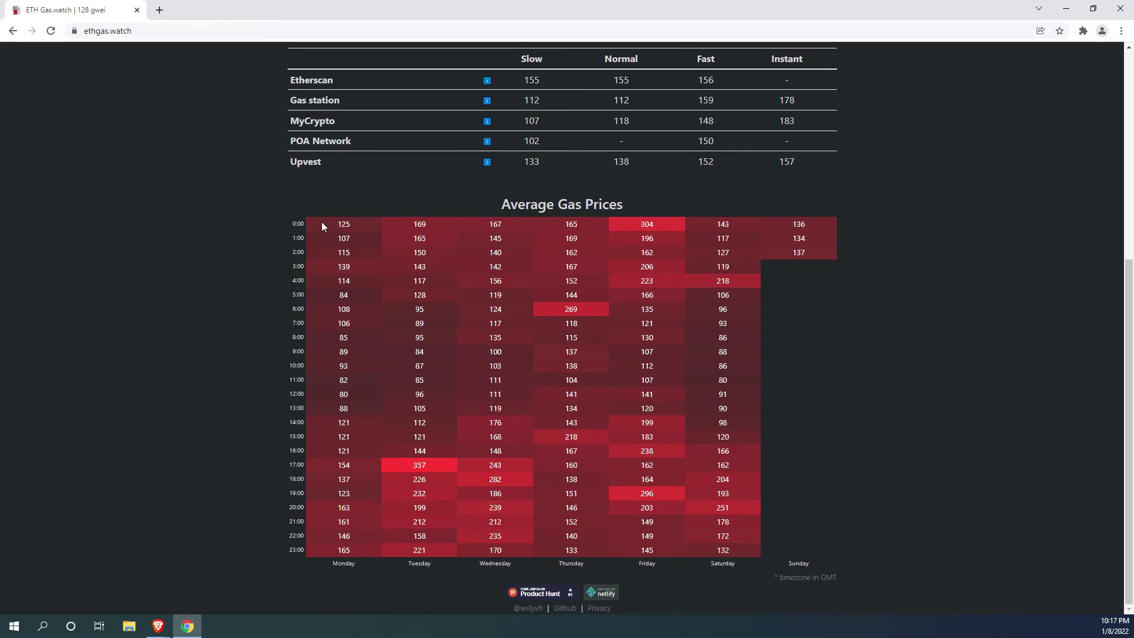
pyautogui.scroll(7, 321, 222)
# Go back to the Google results and open the ETH Gas Station site
pyautogui.click(13, 31)
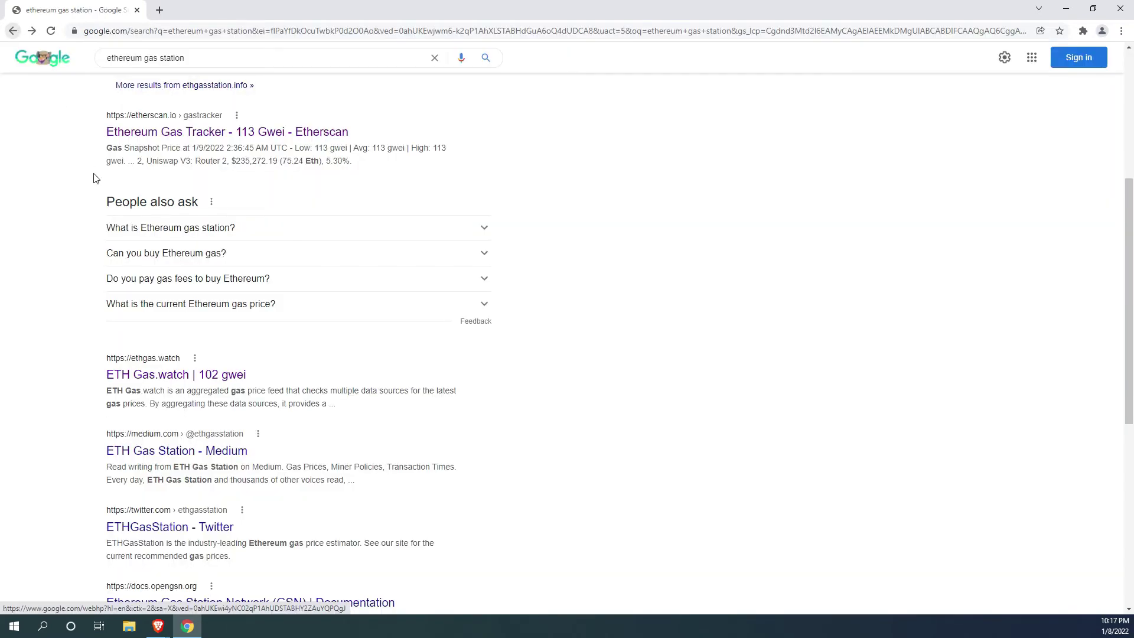
pyautogui.scroll(5, 106, 177)
pyautogui.click(126, 173)
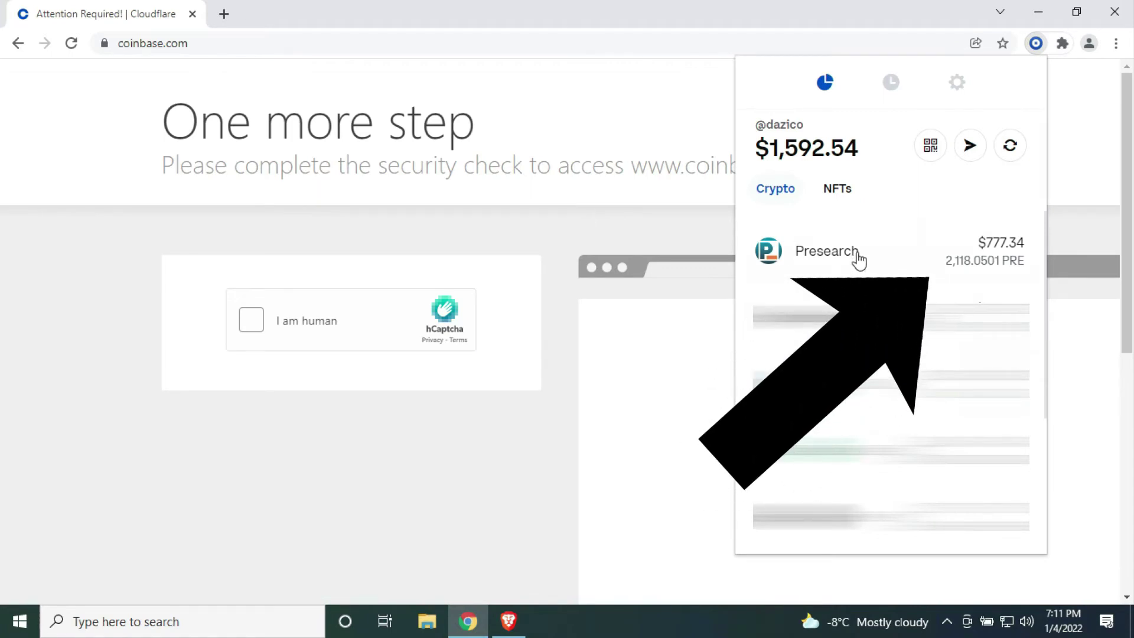
# Open the Presearch row under Crypto to view the 2,118.0501 PRE holding worth $777.34
pyautogui.click(858, 259)
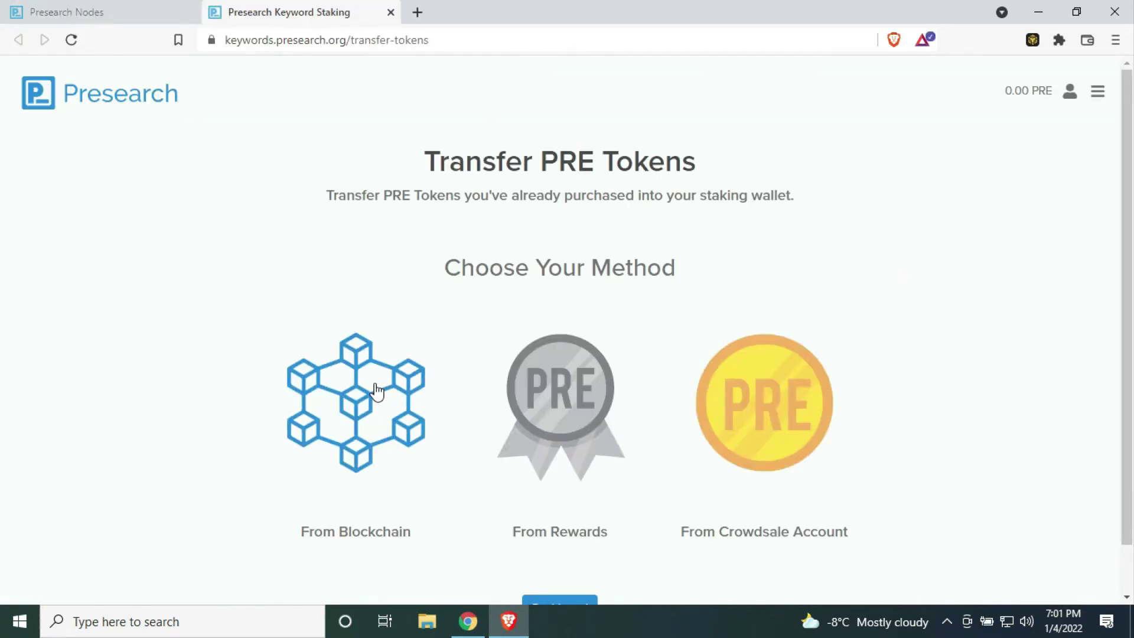
# Choose the From Blockchain transfer method and copy the staking wallet address
pyautogui.scroll(-1, 376, 392)
pyautogui.click(375, 343)
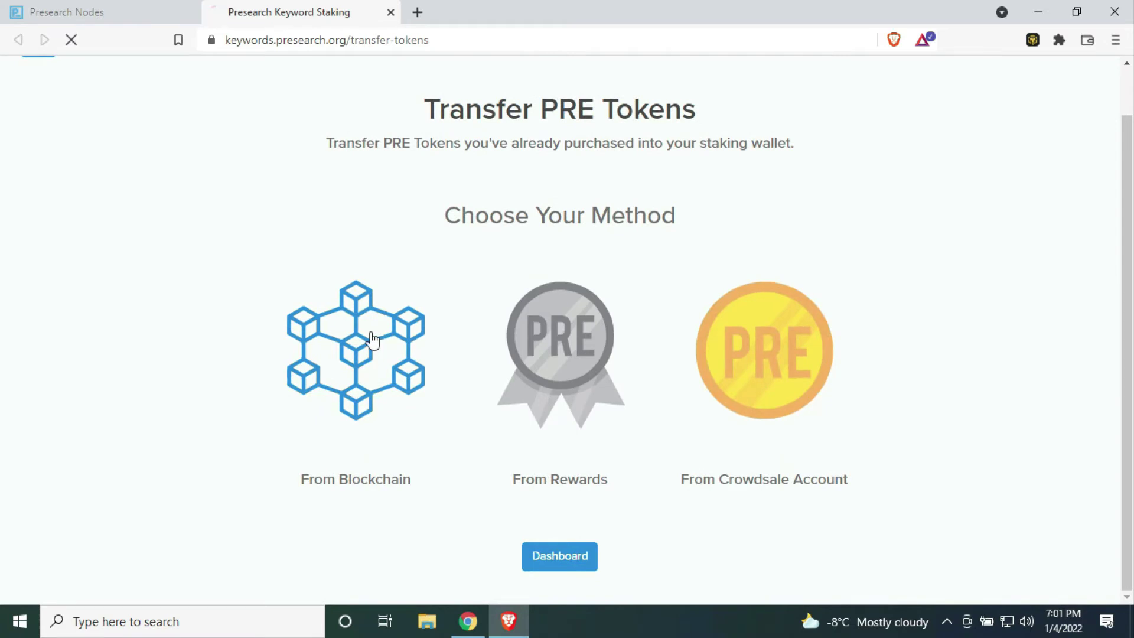
pyautogui.click(730, 433)
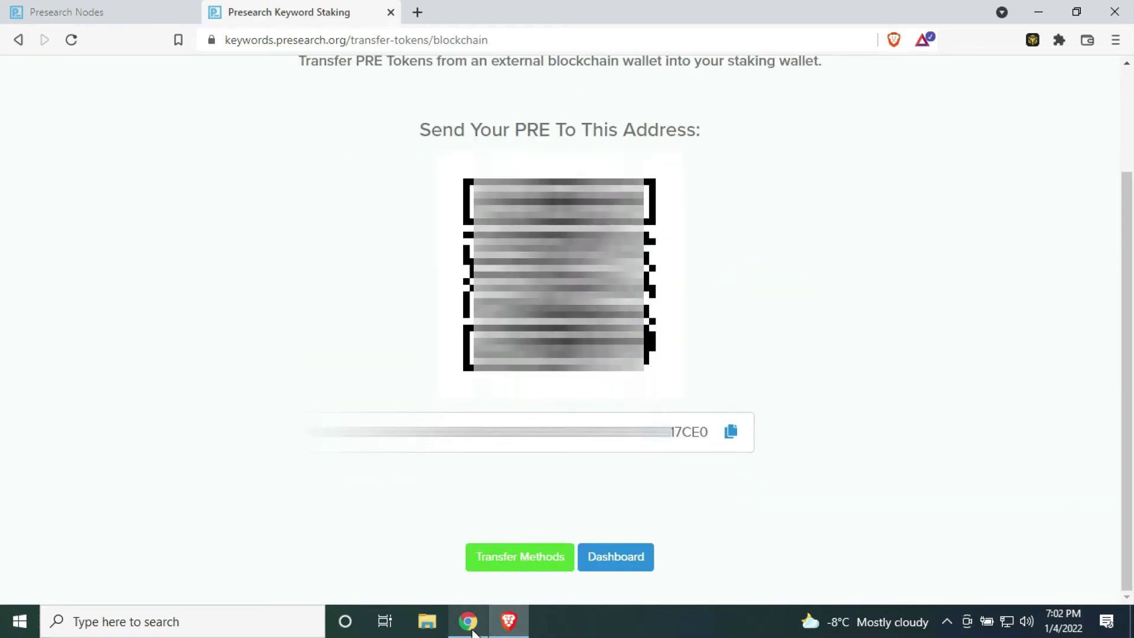
# Back in Chrome, open the Coinbase Wallet extension from the Extensions menu
pyautogui.click(467, 621)
pyautogui.click(1062, 43)
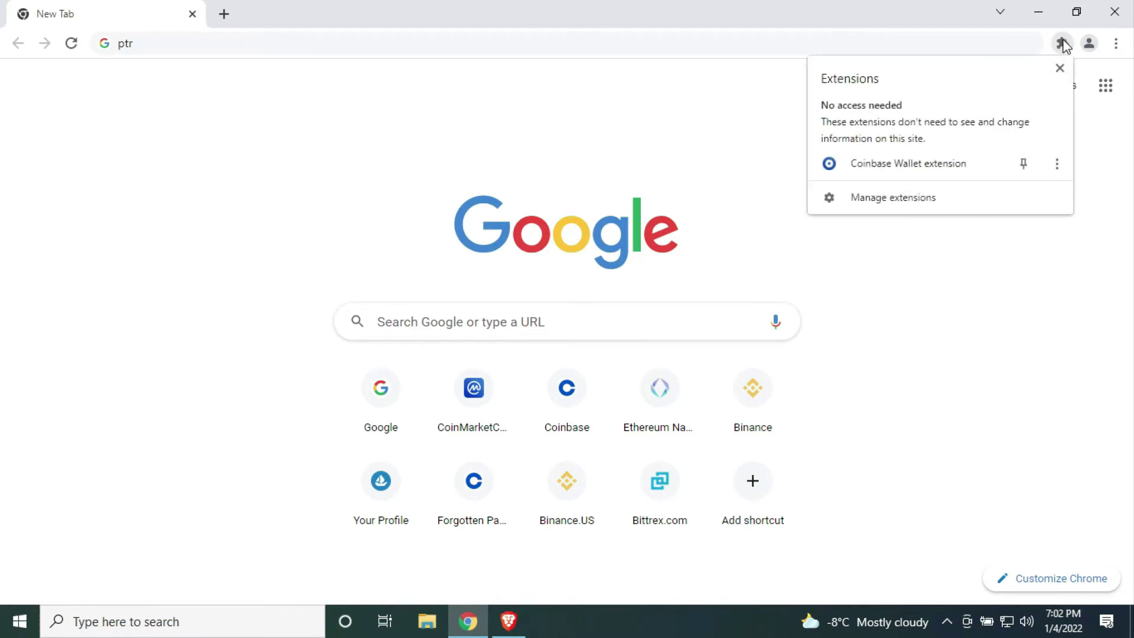
pyautogui.click(962, 163)
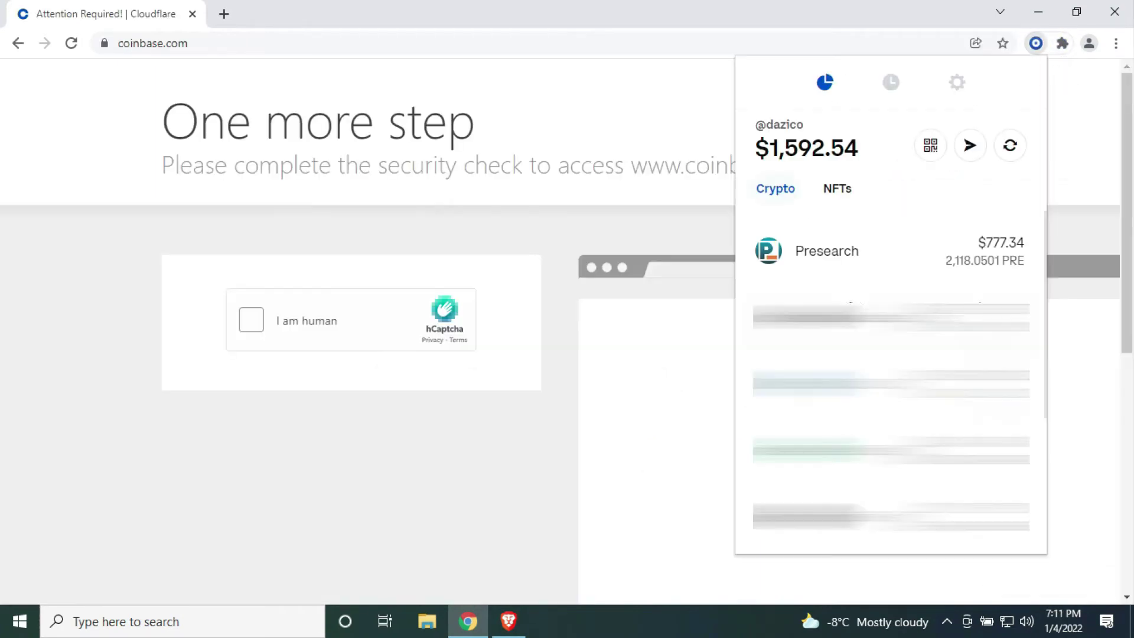
# Send the maximum 2,118.0501 PRE to the pasted Presearch staking address
pyautogui.click(857, 258)
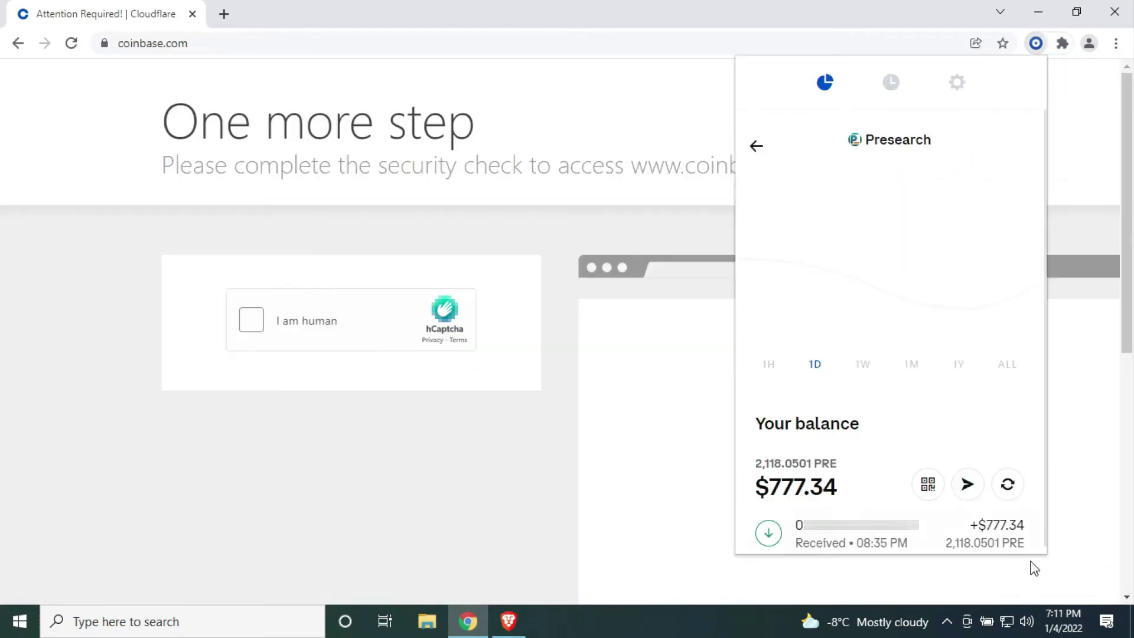
pyautogui.click(966, 485)
pyautogui.click(789, 286)
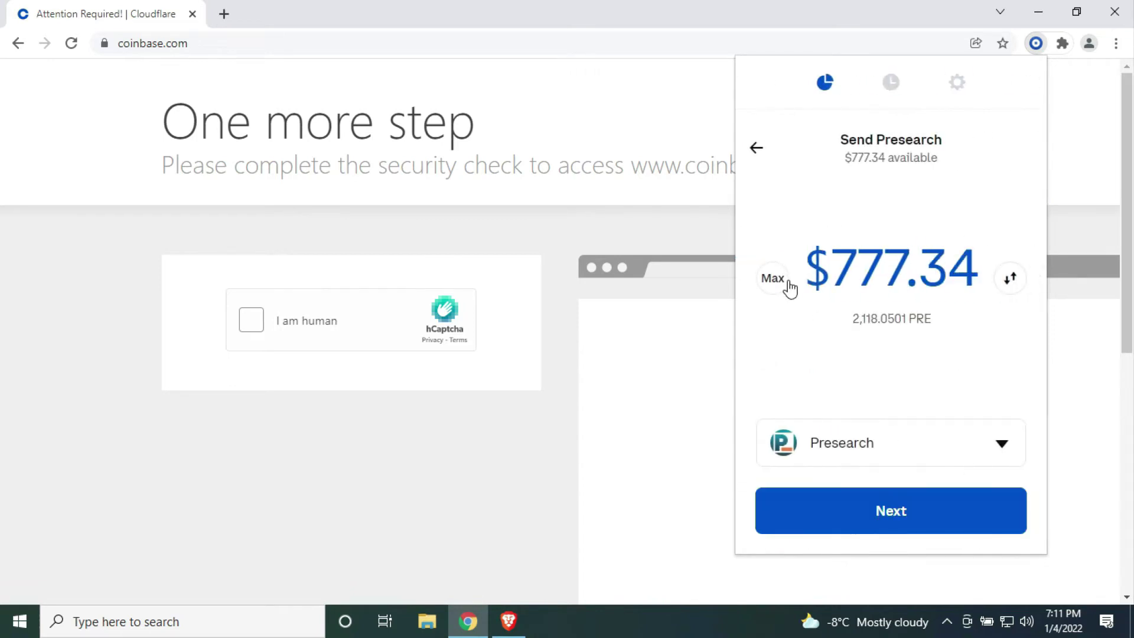
pyautogui.click(904, 509)
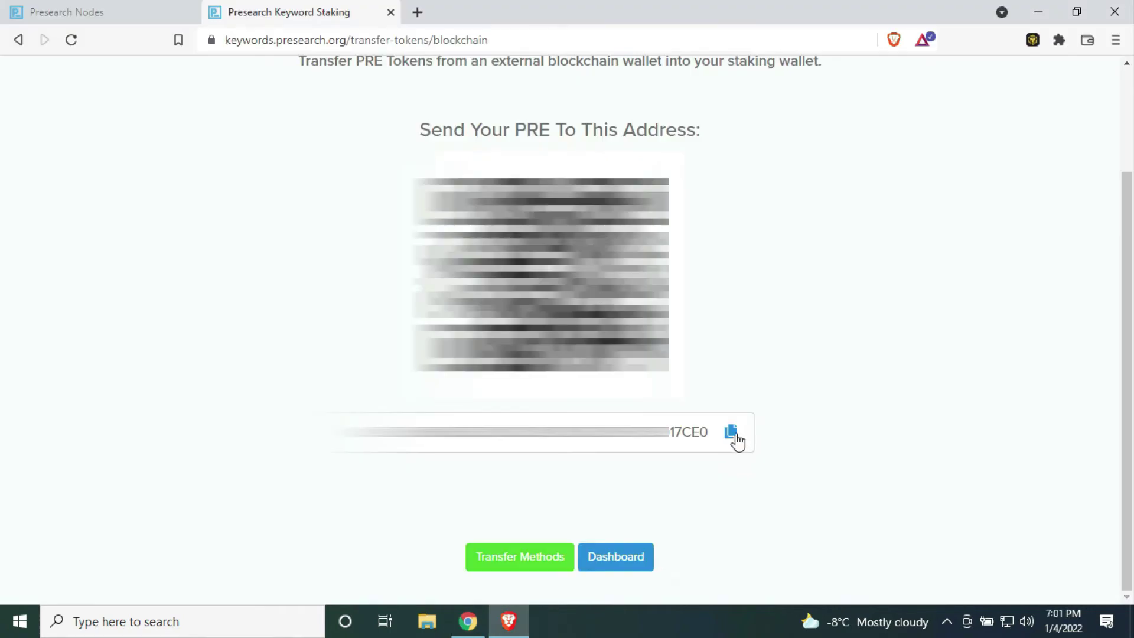
pyautogui.click(731, 433)
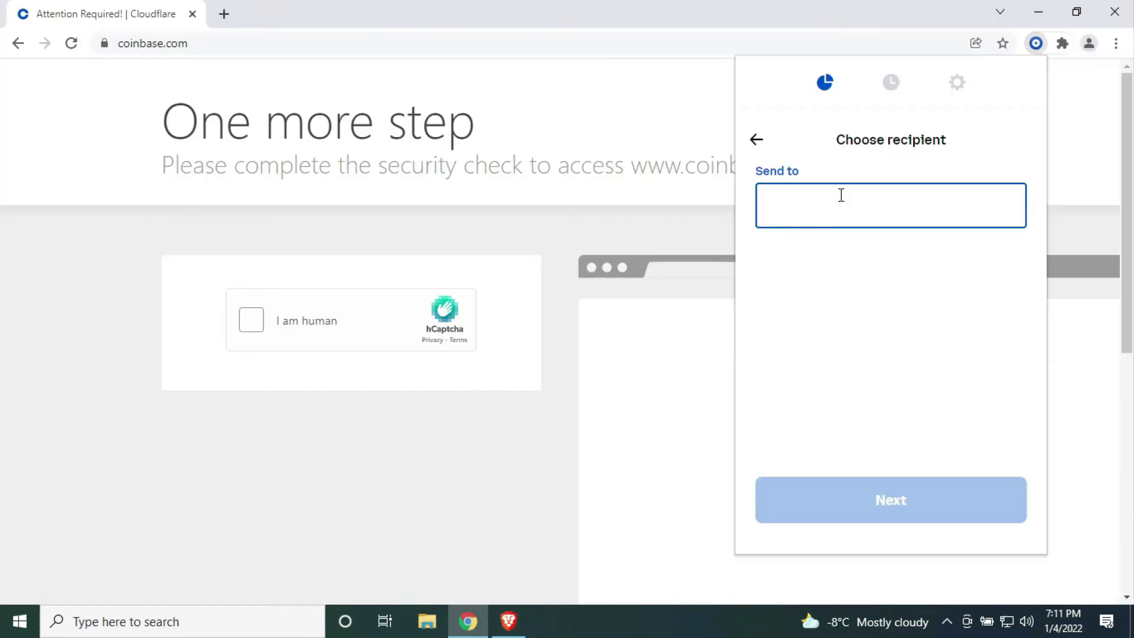
pyautogui.rightClick(840, 195)
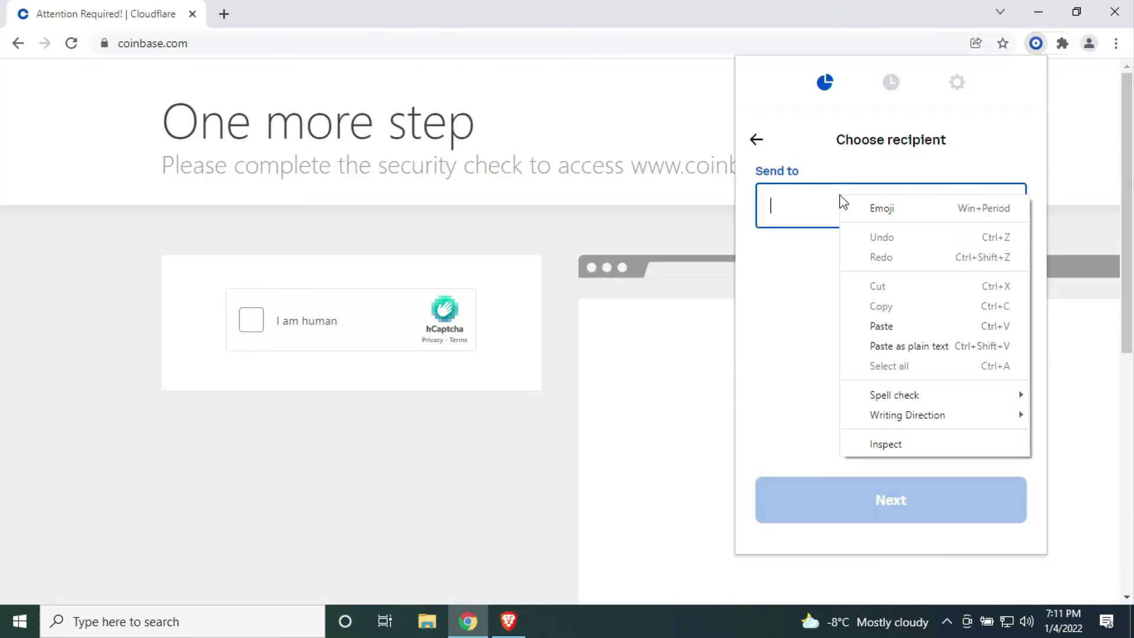
pyautogui.click(890, 325)
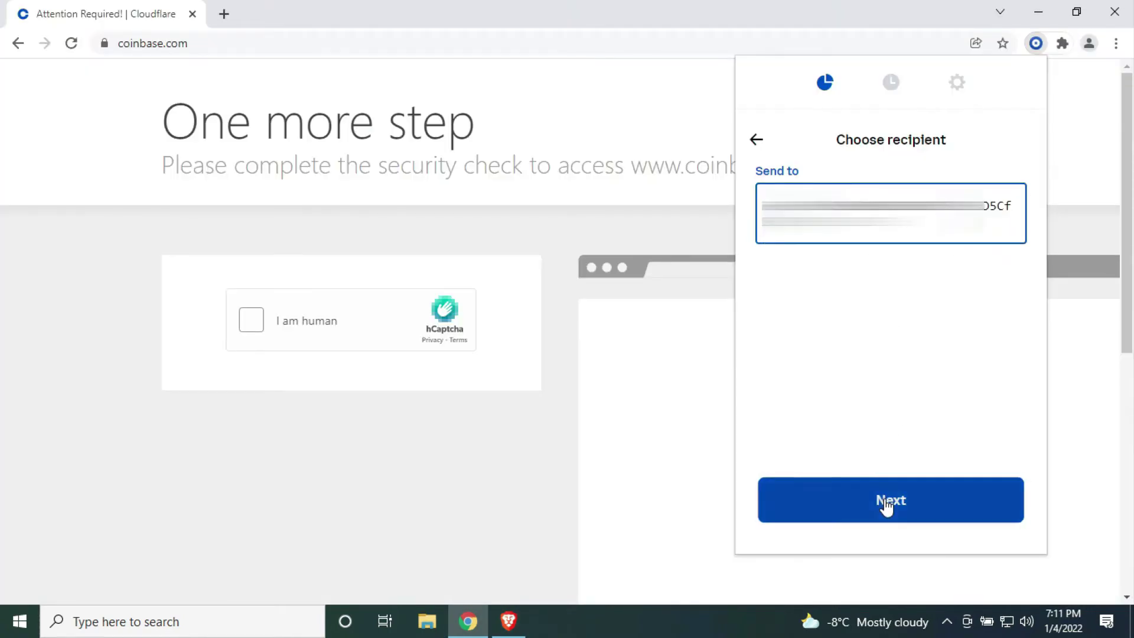
pyautogui.click(885, 503)
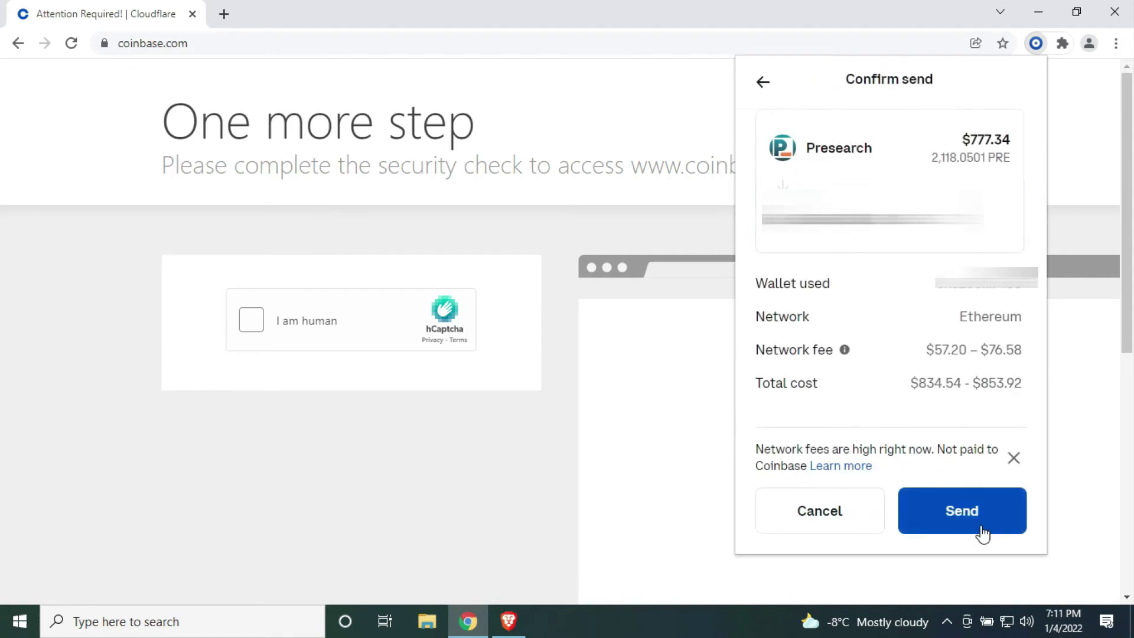
pyautogui.click(982, 532)
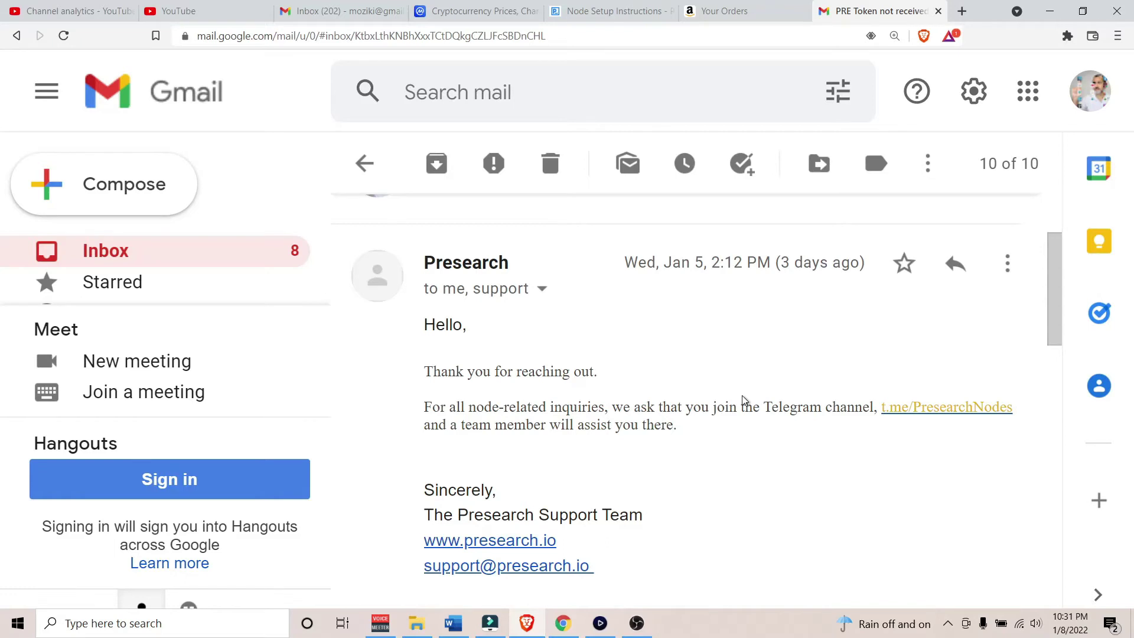
# Select the support email's first sentence up to the t.me/PresearchNodes Telegram link
pyautogui.moveTo(424, 406); pyautogui.dragTo(883, 412)
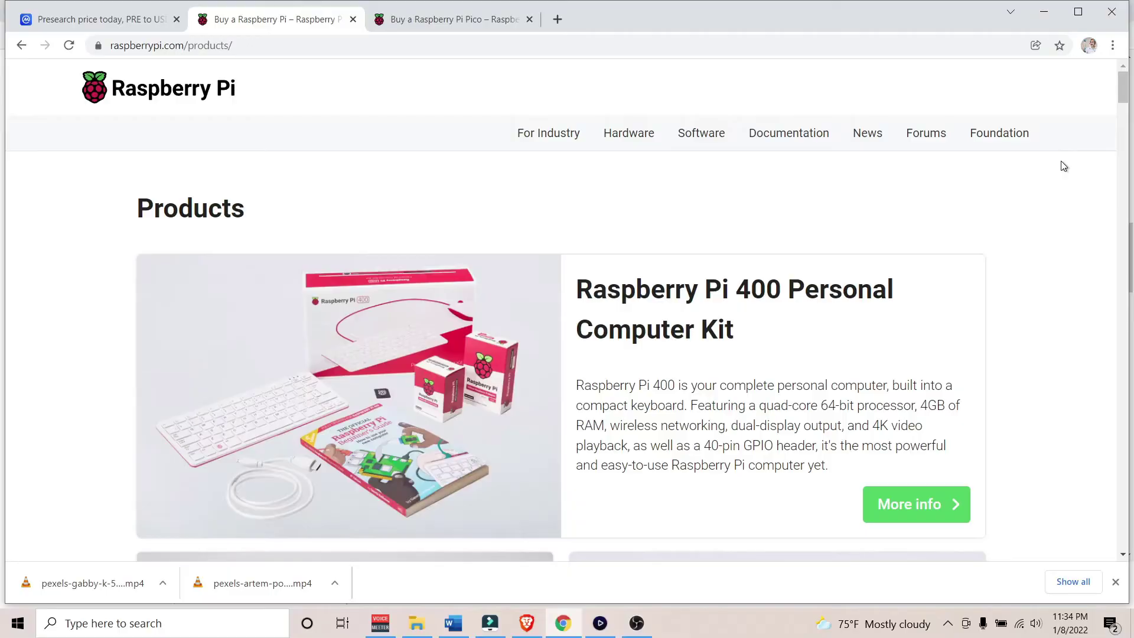
# Highlight the $5/mo Simple plan row: 1 GB memory, 1 CPU, 25 GB storage, 1 TB transfer
pyautogui.scroll(-2, 1063, 247)
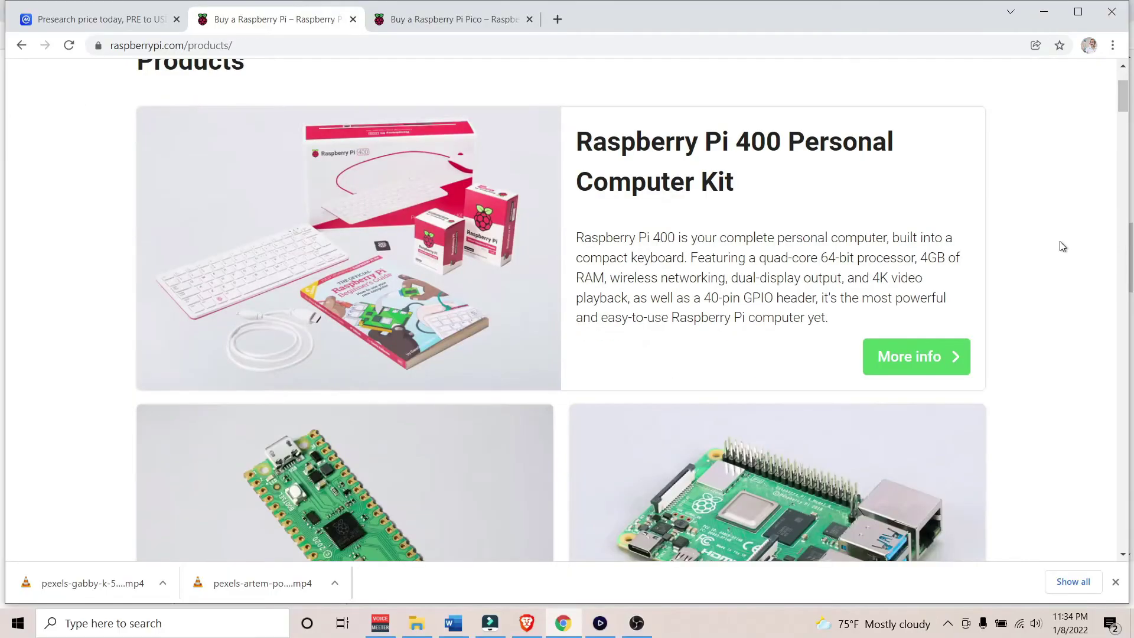
pyautogui.scroll(-10, 1063, 246)
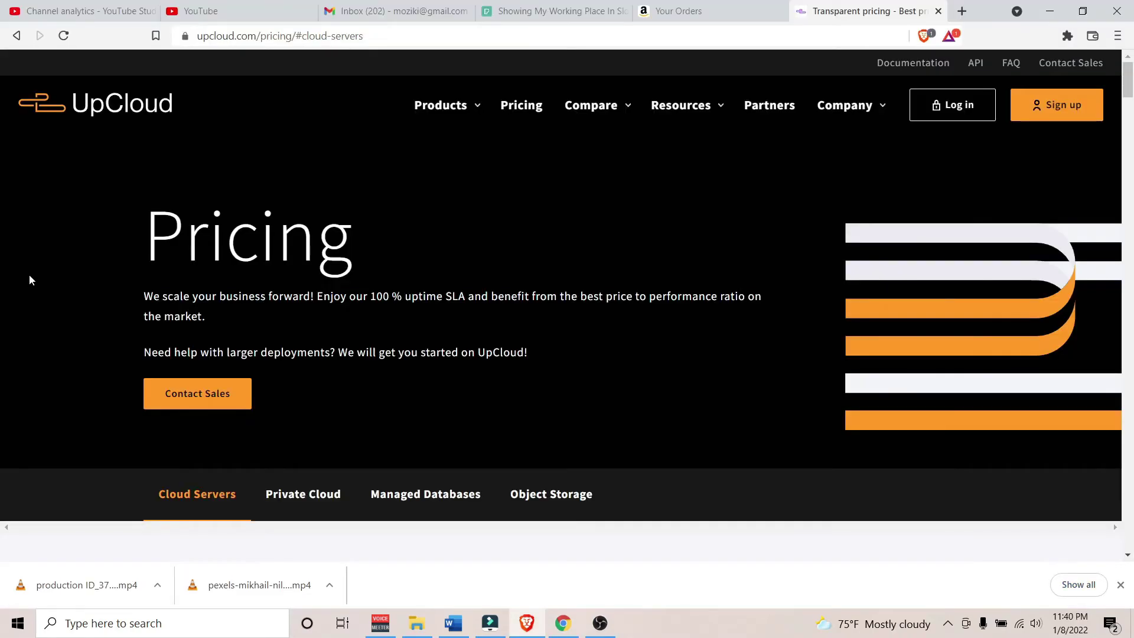
pyautogui.scroll(-7, 31, 276)
pyautogui.scroll(-15, 30, 274)
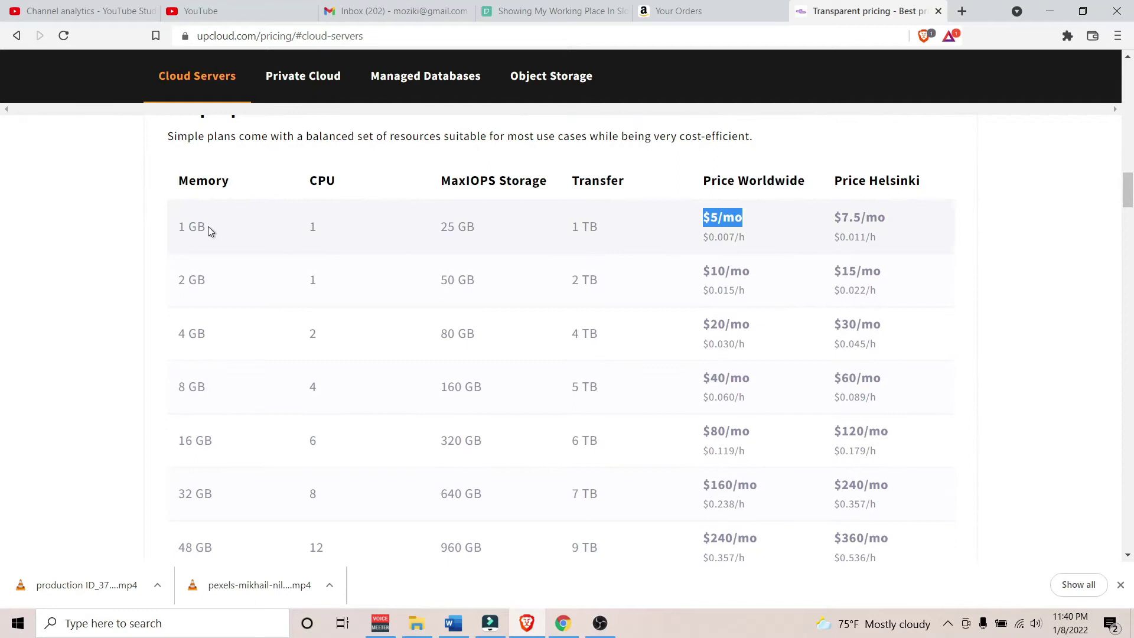
pyautogui.moveTo(176, 228); pyautogui.dragTo(758, 234)
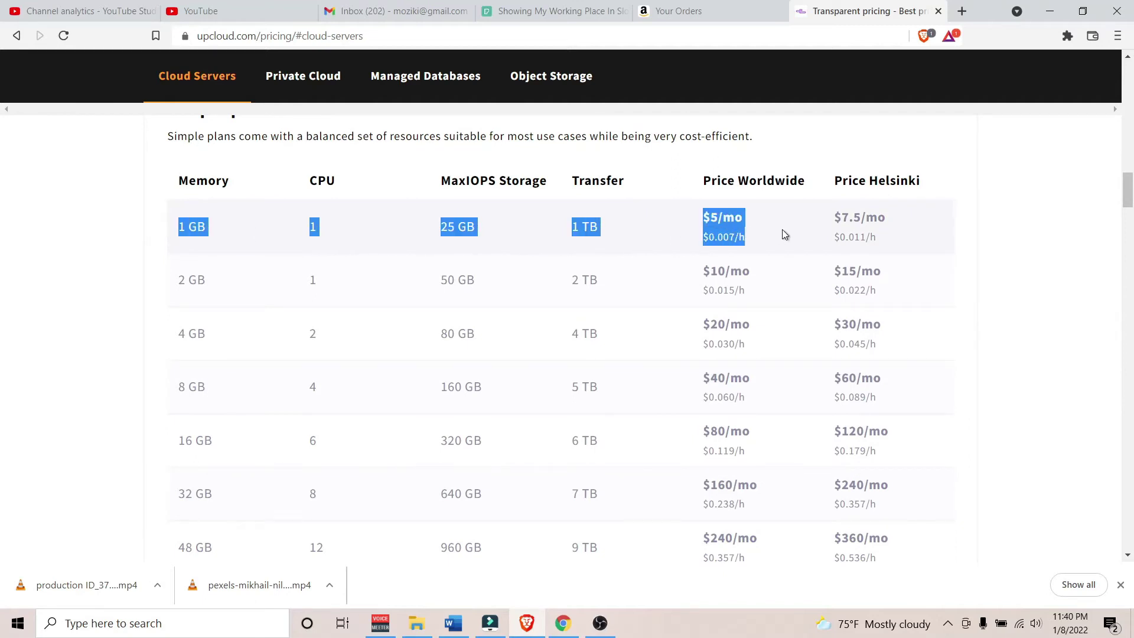
pyautogui.scroll(-5, 784, 234)
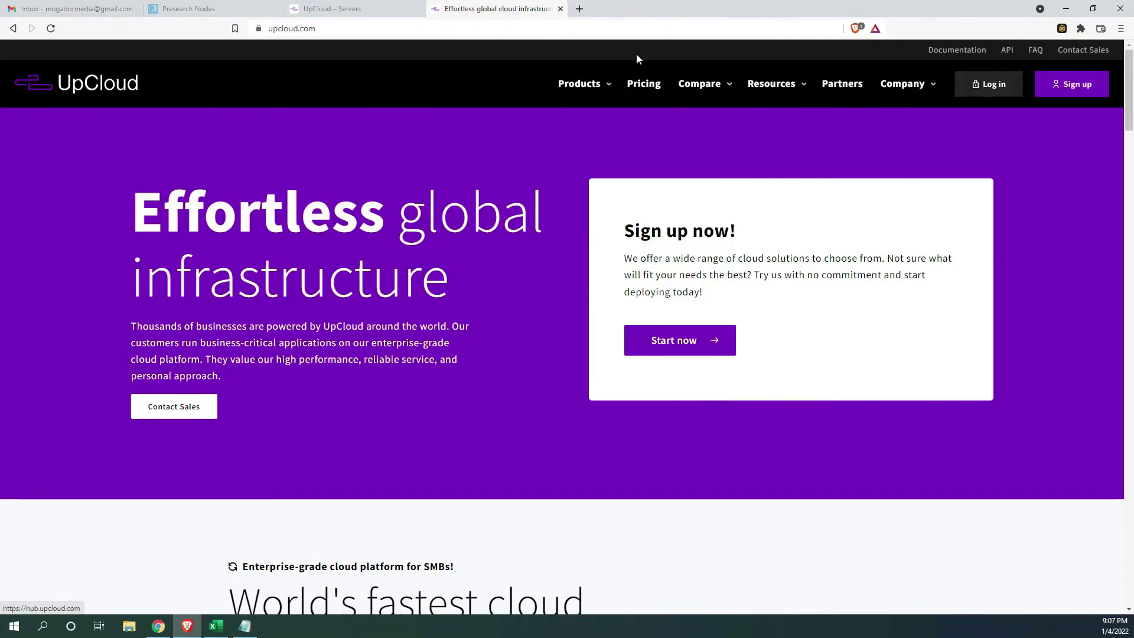
# Deploy a new server in US-NYC1 on the $5 plan with Ubuntu Server 20.04 LTS
pyautogui.click(364, 8)
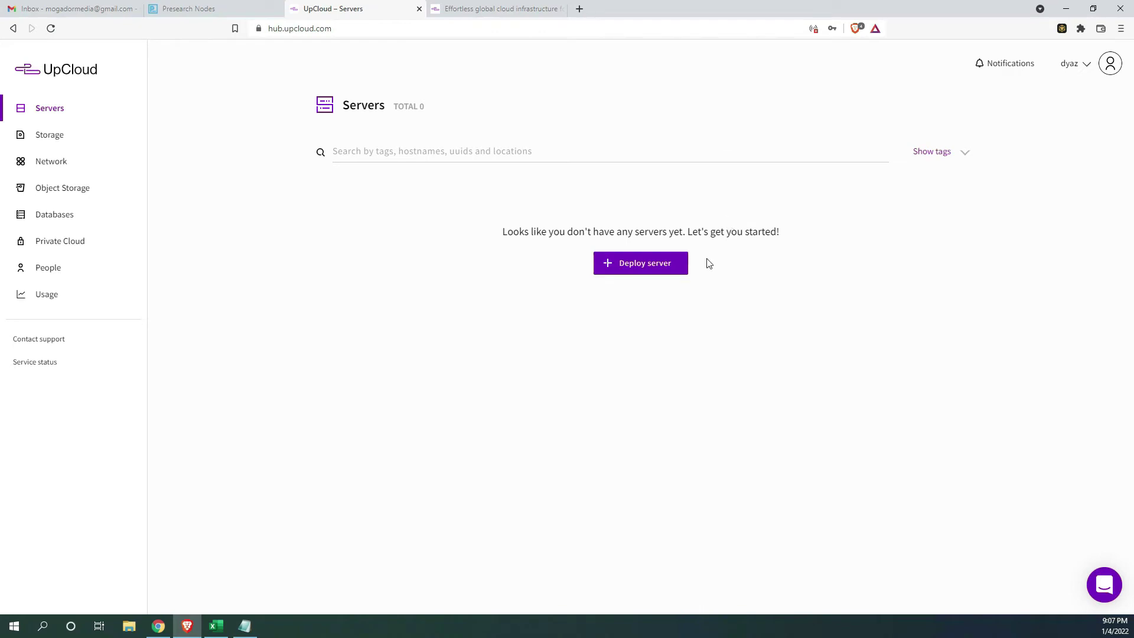
pyautogui.click(664, 271)
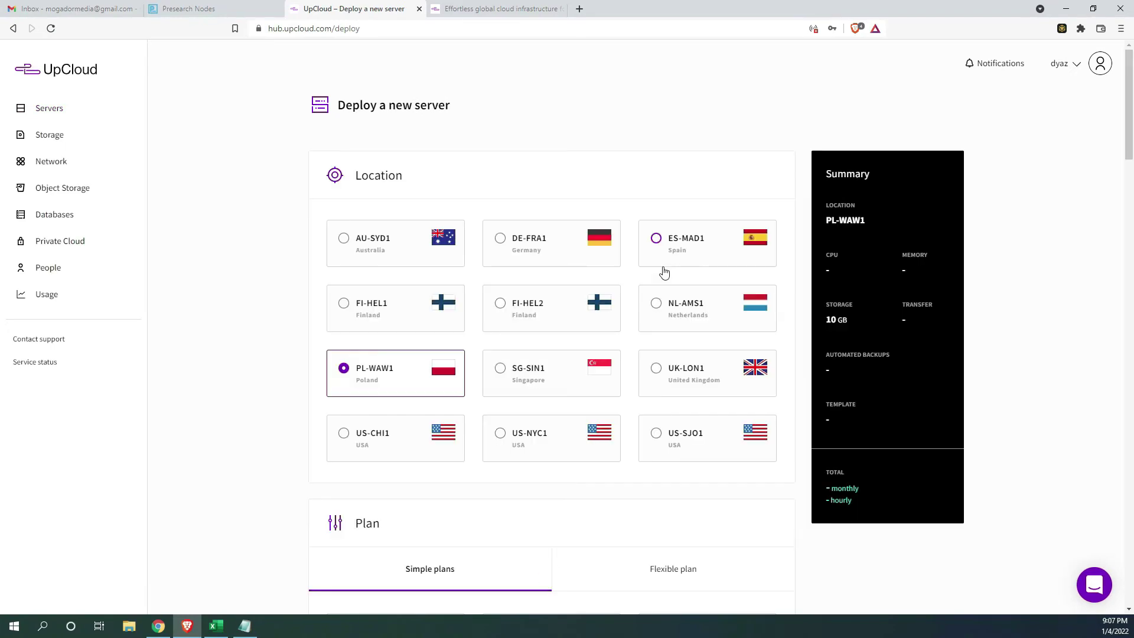
pyautogui.scroll(-1, 554, 194)
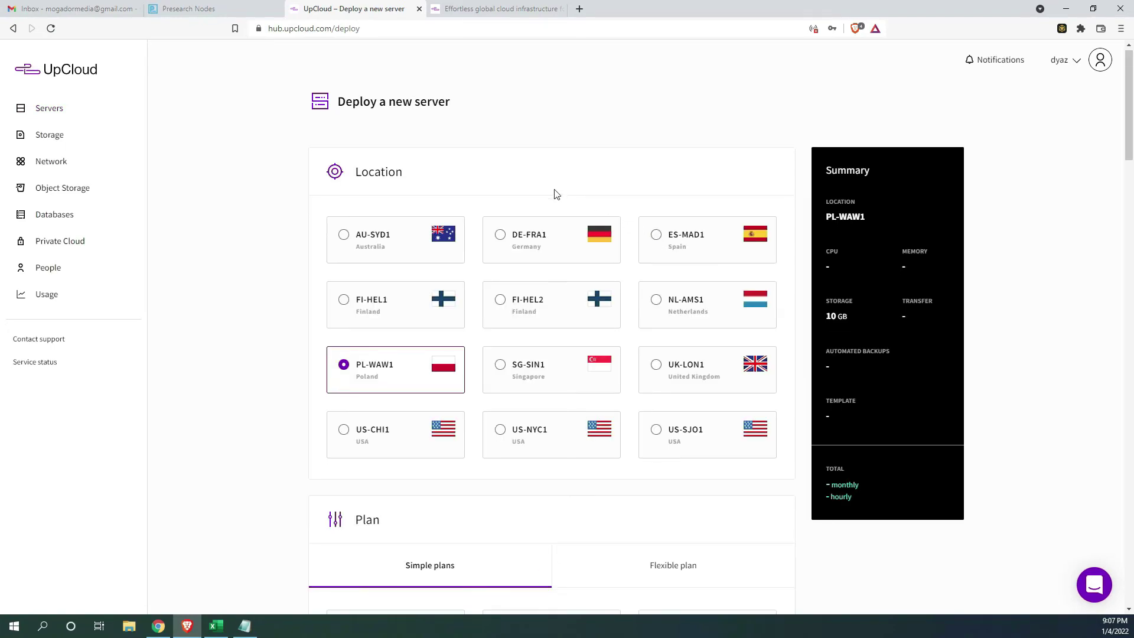
pyautogui.scroll(-2, 555, 194)
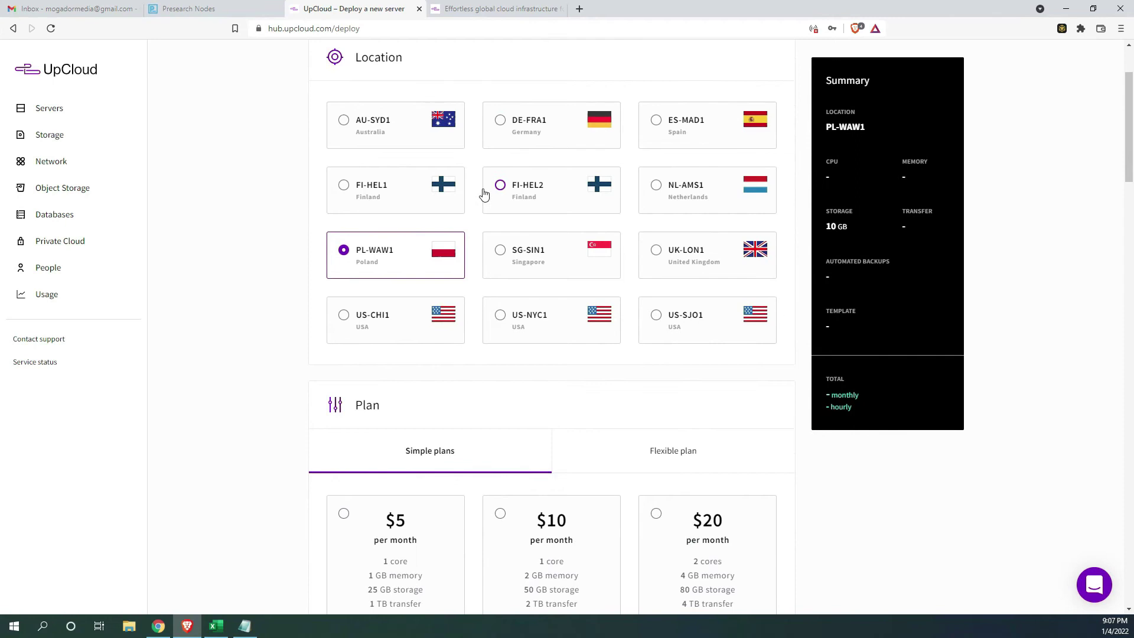
pyautogui.click(501, 317)
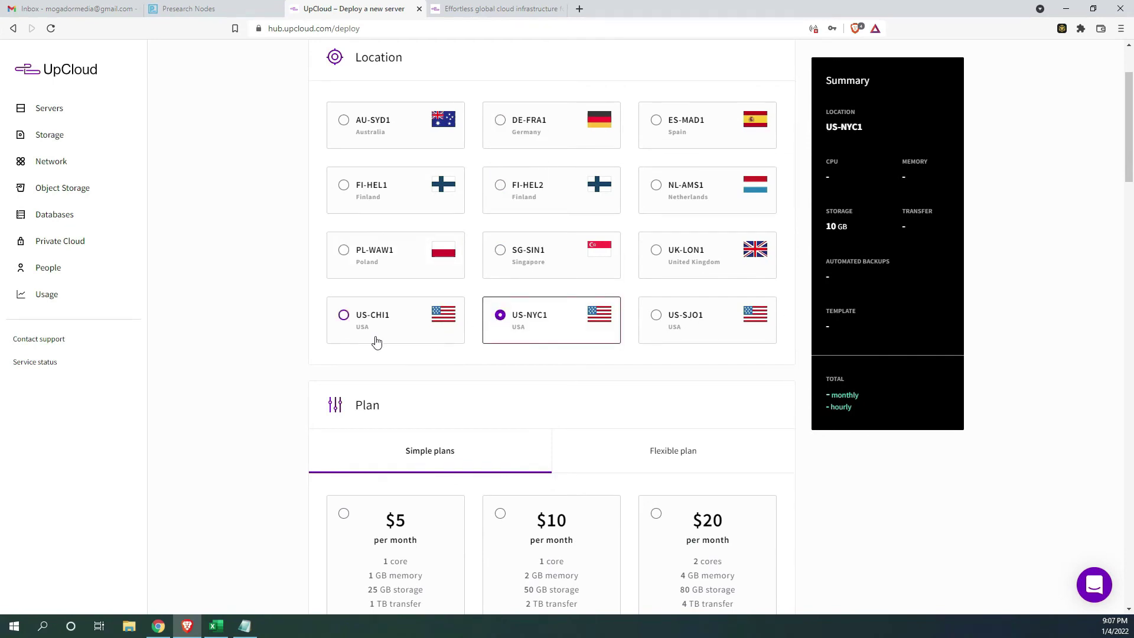
pyautogui.scroll(-3, 249, 353)
pyautogui.click(342, 348)
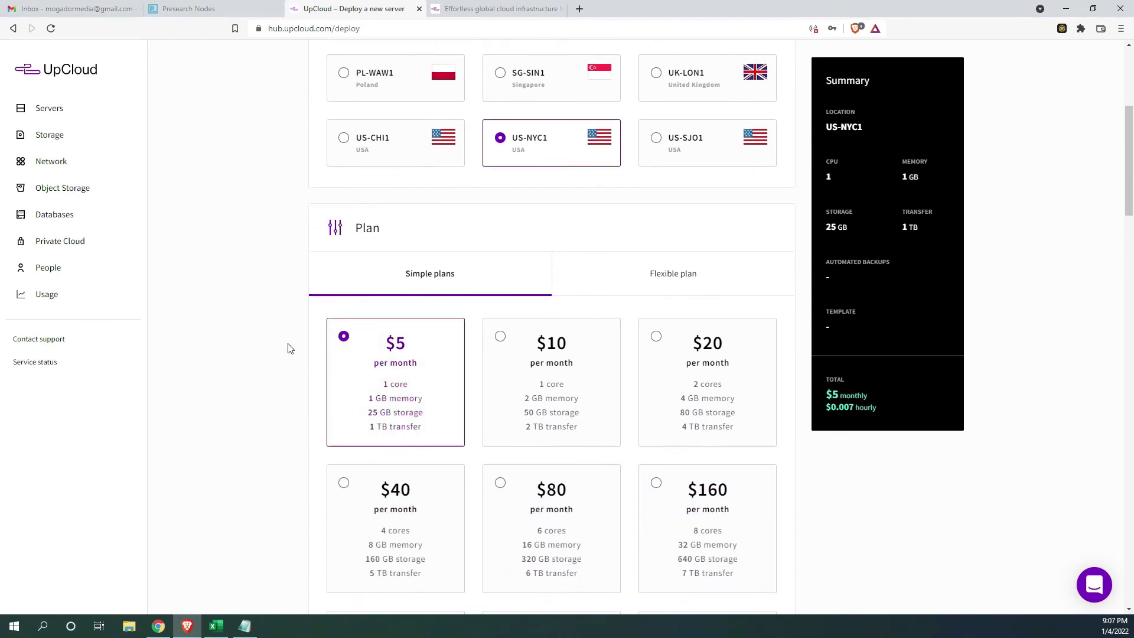
pyautogui.scroll(-10, 804, 339)
pyautogui.scroll(-7, 747, 342)
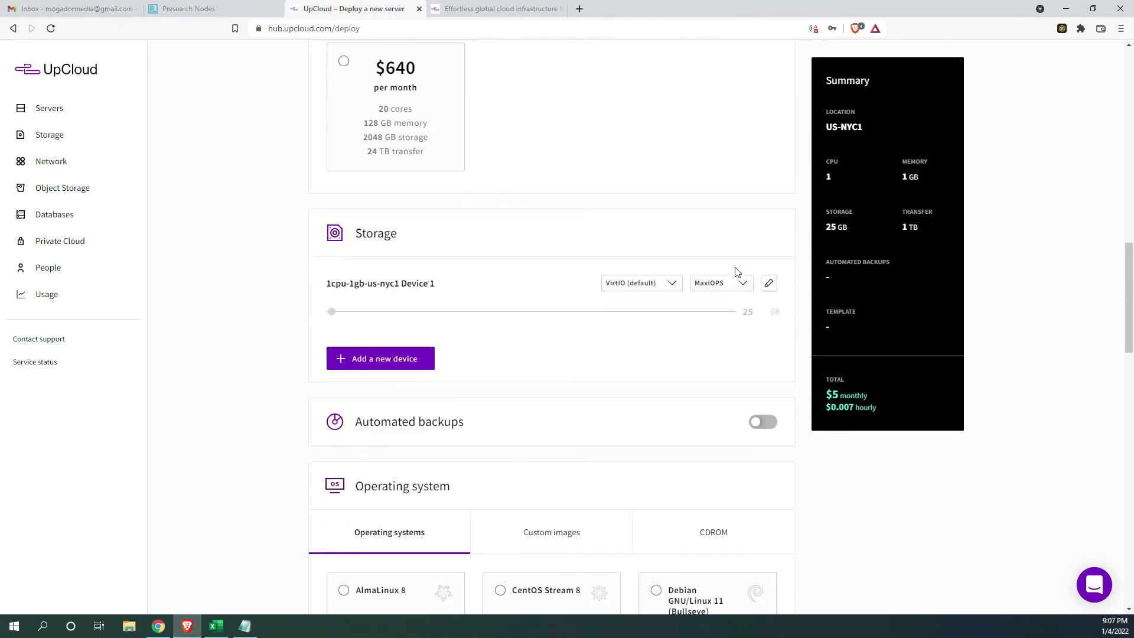
pyautogui.click(655, 348)
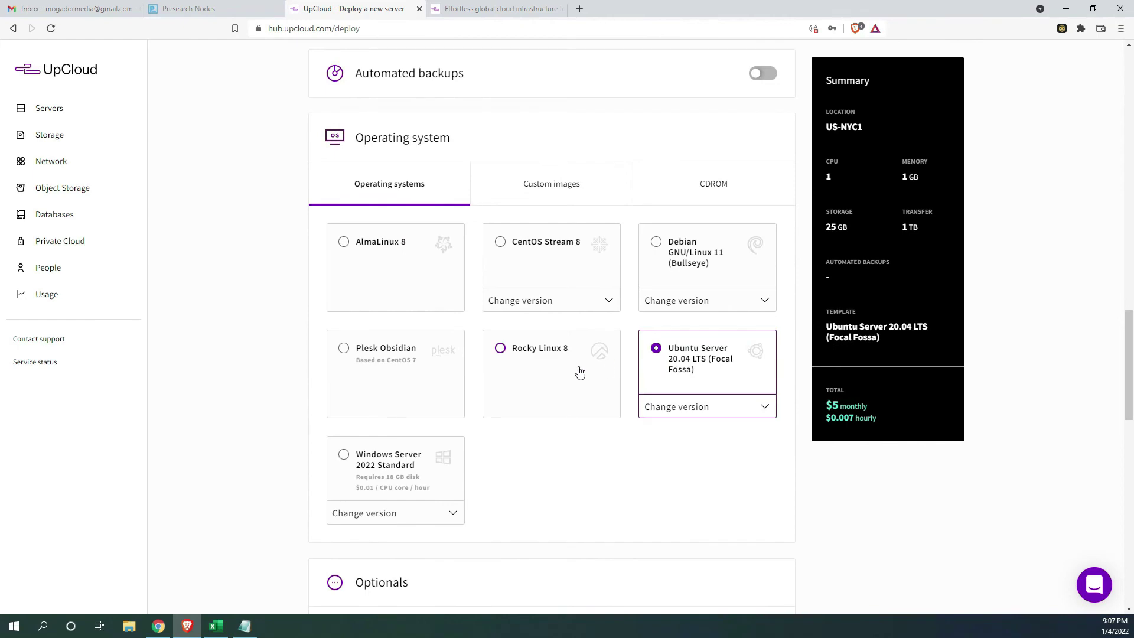
pyautogui.scroll(-8, 579, 372)
pyautogui.scroll(-1, 578, 372)
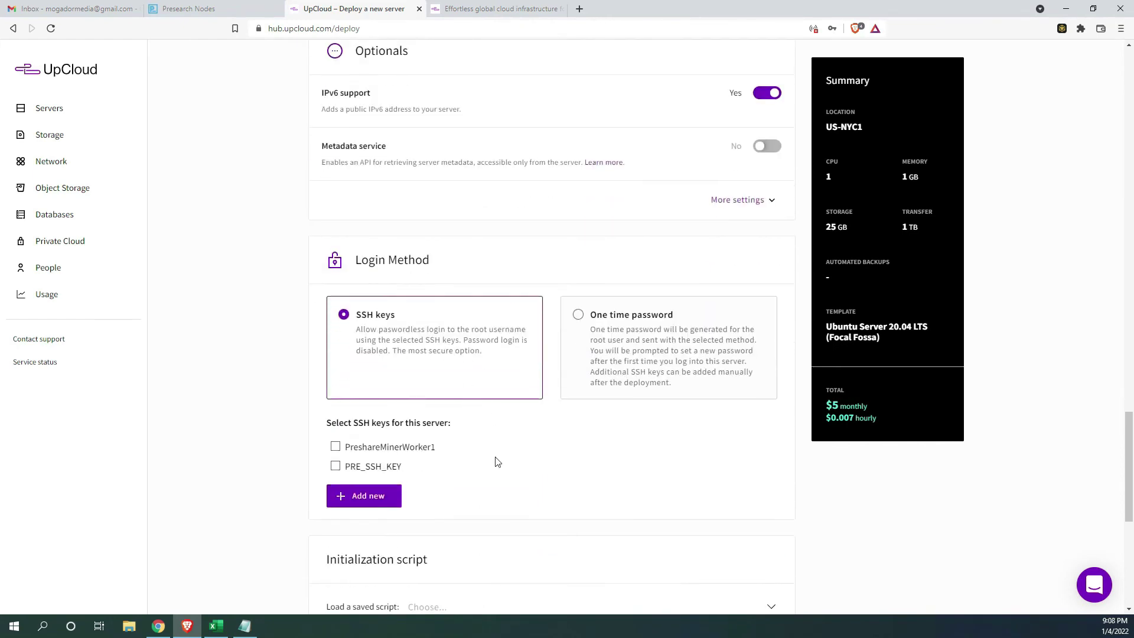
# Start adding a new SSH key named PRE_SSH_FINAL_KEY under Login Method
pyautogui.click(378, 498)
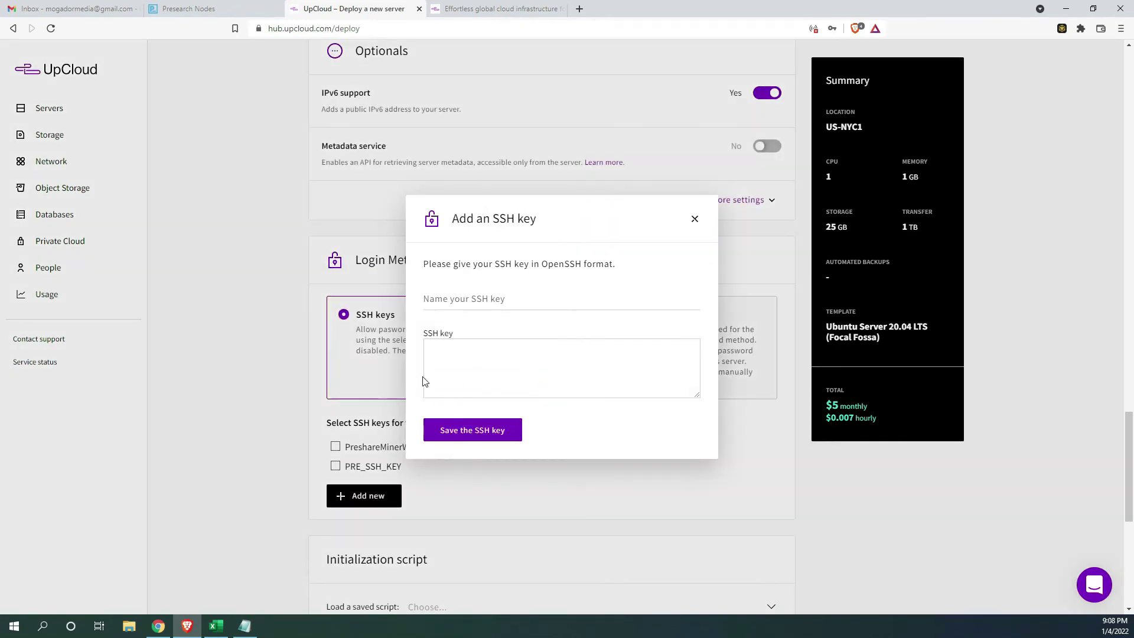
pyautogui.click(449, 297)
pyautogui.write('PRE_SSH_FINAL_KEY')
pyautogui.press('Tab')
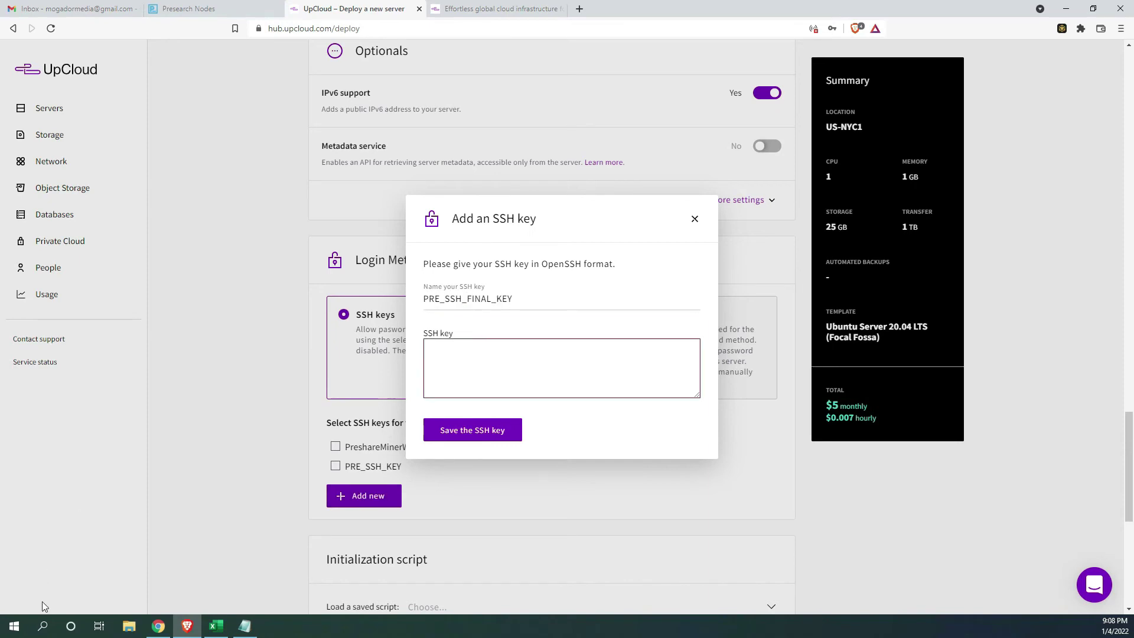
pyautogui.click(42, 625)
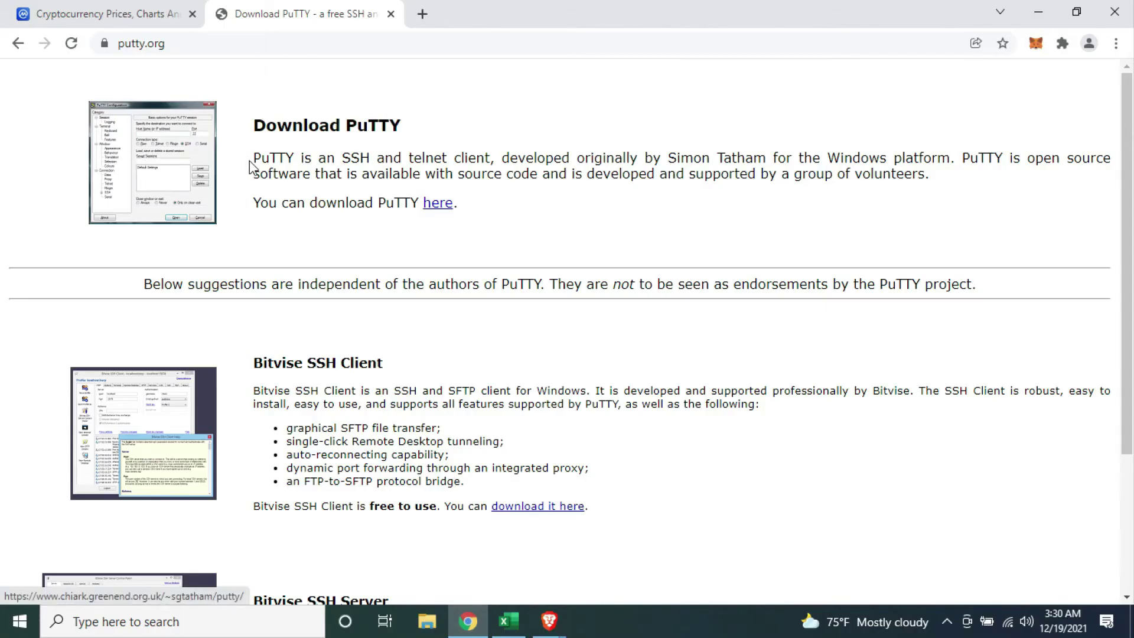
# Follow putty.org's 'here' link to the PuTTY download page
pyautogui.click(429, 207)
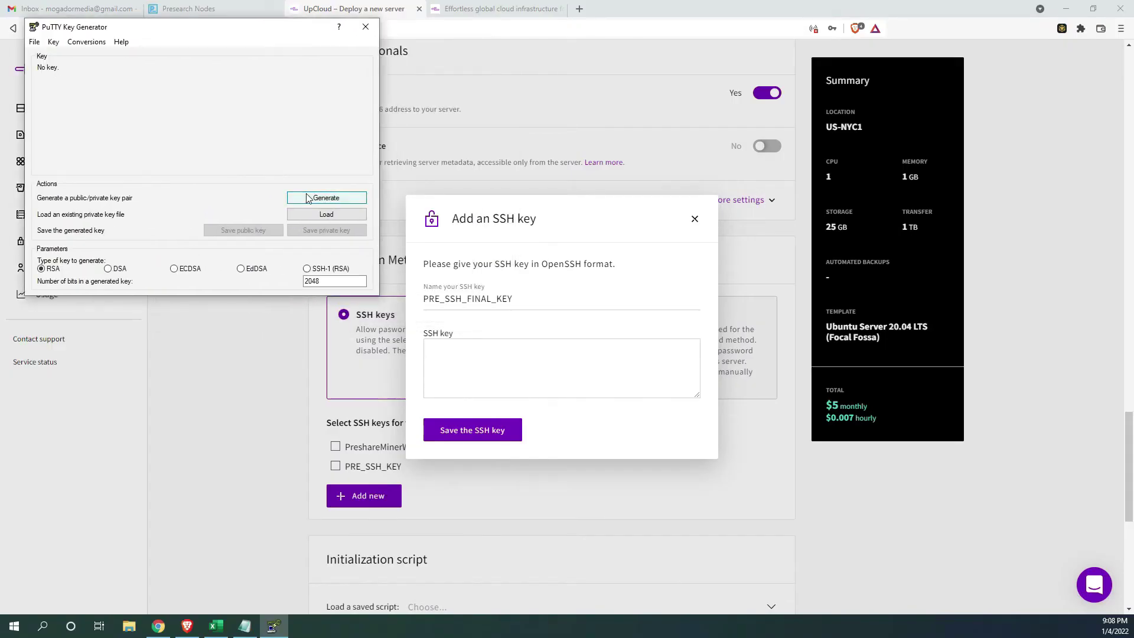
# Generate an RSA key pair in PuTTYgen and paste its public key into UpCloud's SSH key box
pyautogui.click(306, 202)
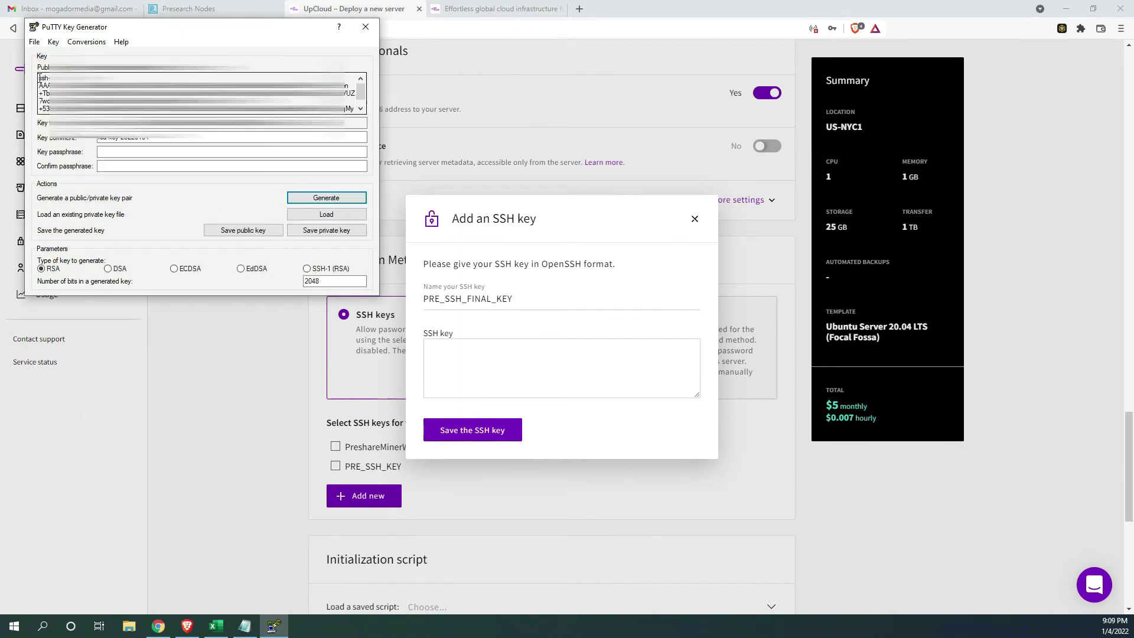
pyautogui.moveTo(50, 85); pyautogui.dragTo(361, 134)
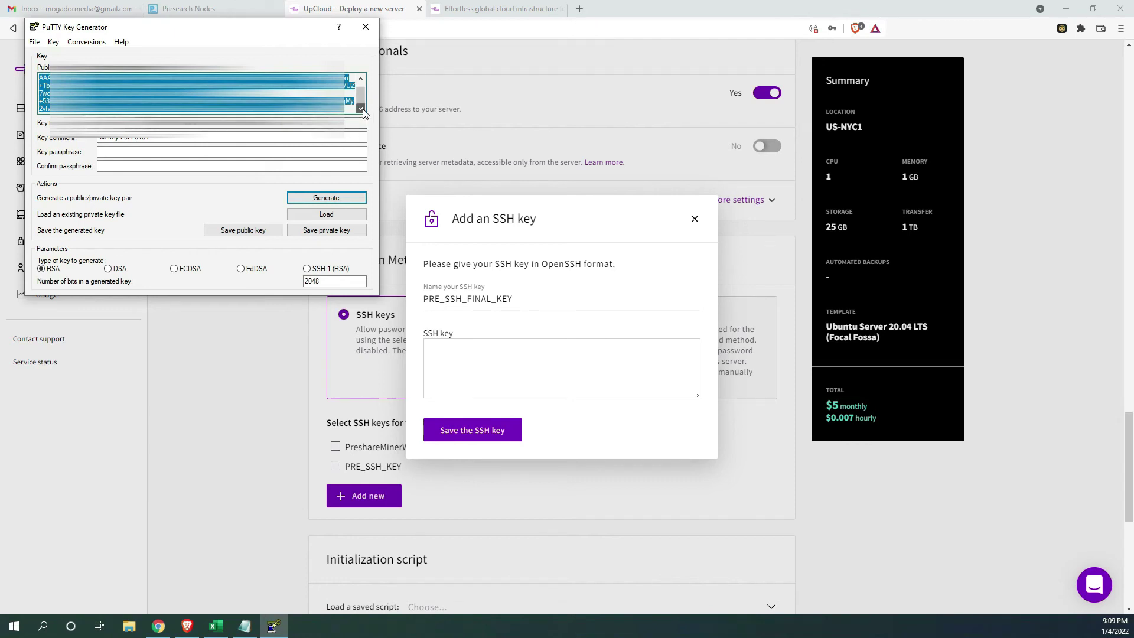
pyautogui.click(360, 79)
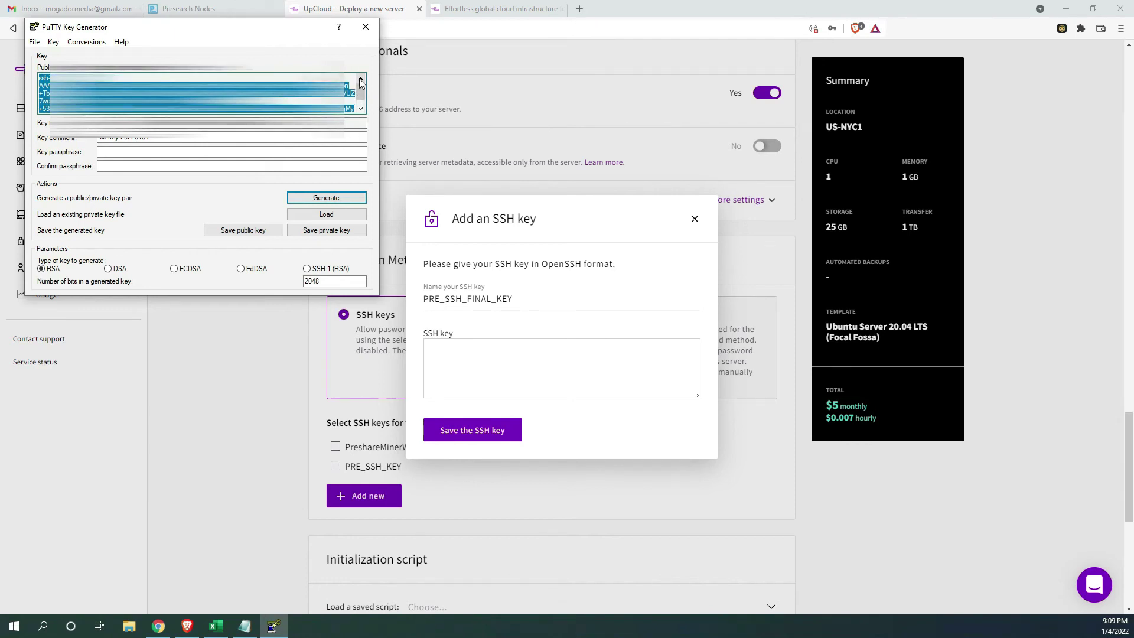
pyautogui.rightClick(204, 119)
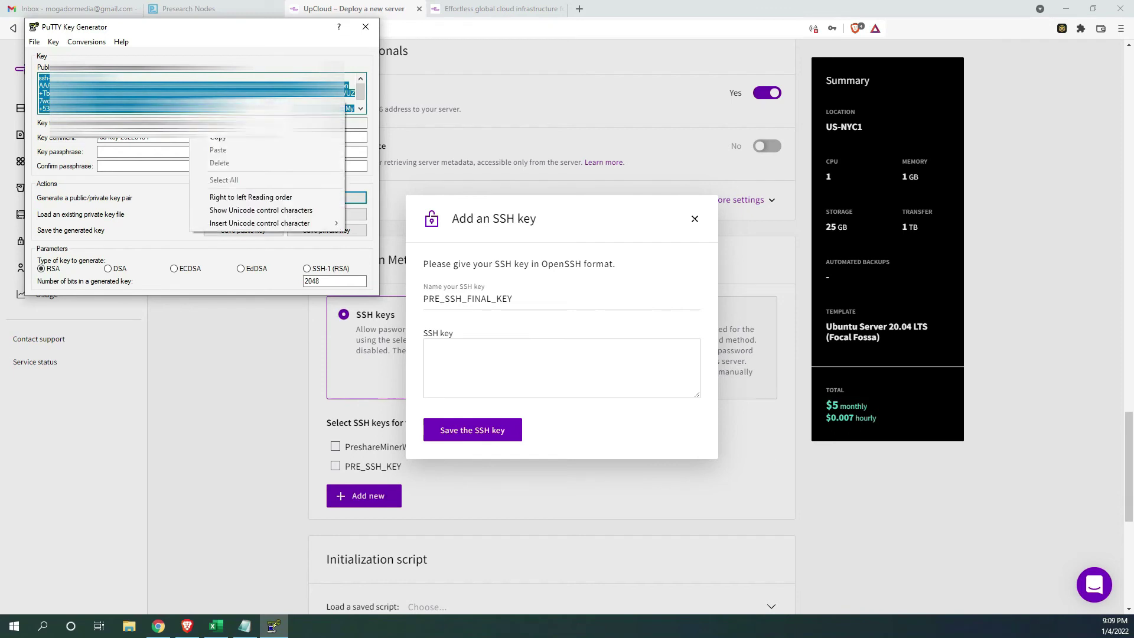
pyautogui.click(219, 146)
pyautogui.click(442, 338)
pyautogui.rightClick(450, 347)
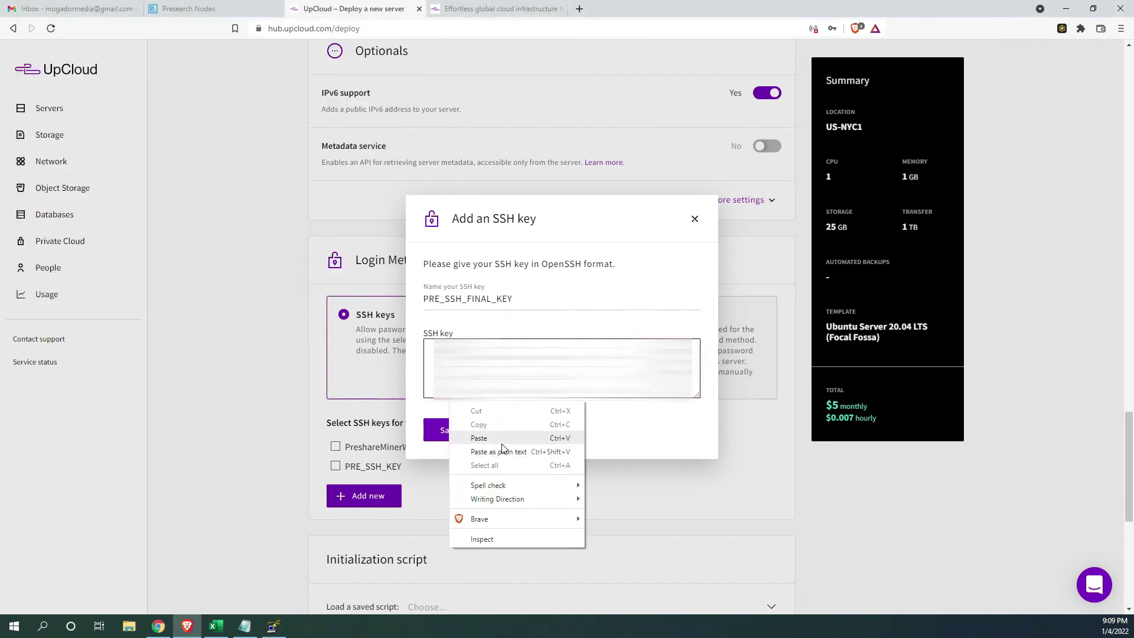
pyautogui.click(472, 437)
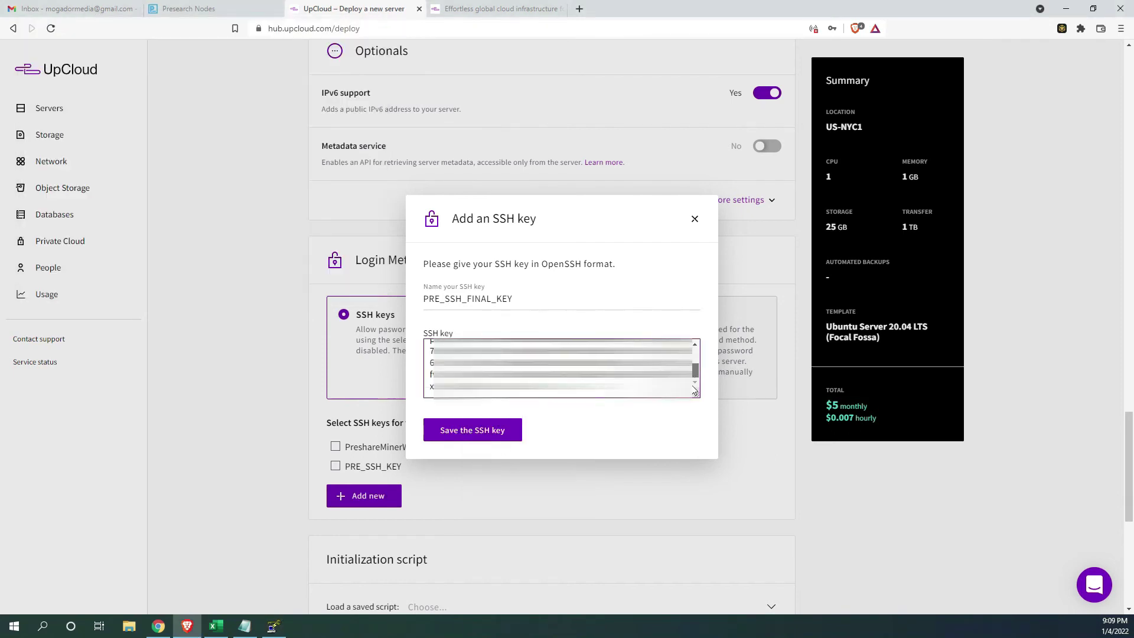
# Save the public and private key files, then save the SSH key to UpCloud
pyautogui.click(273, 625)
pyautogui.click(243, 230)
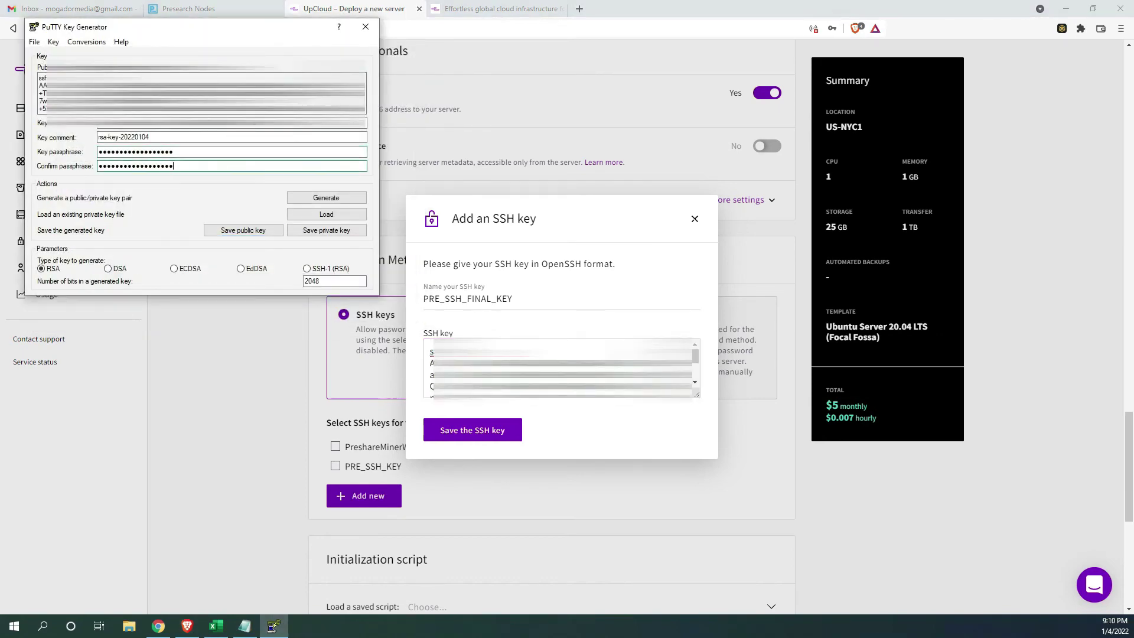
pyautogui.click(326, 229)
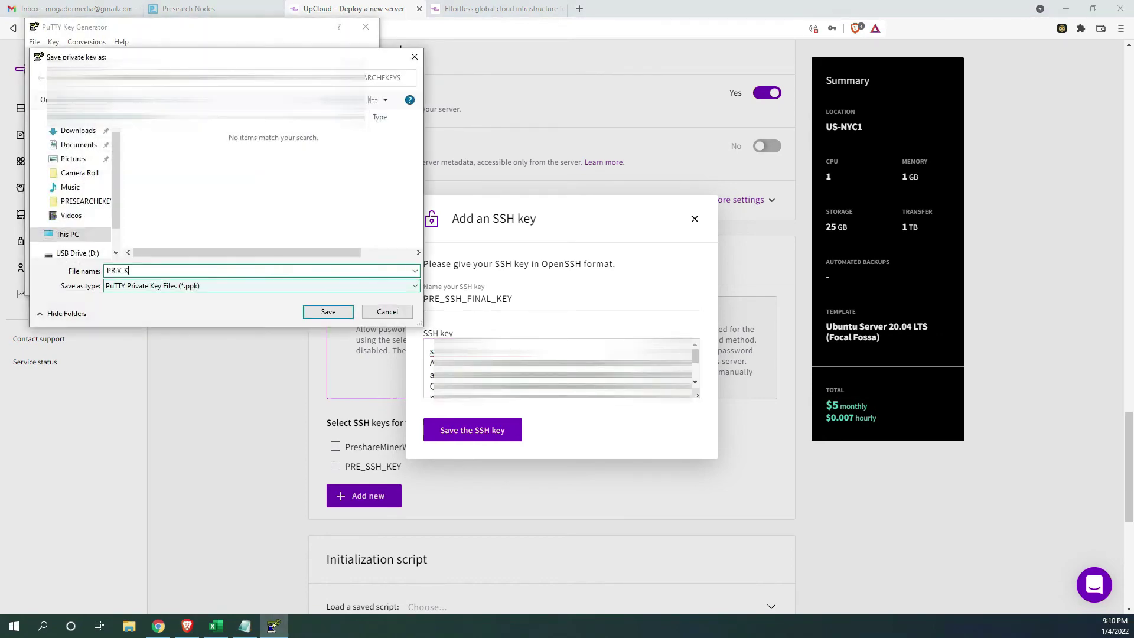
pyautogui.click(323, 309)
pyautogui.click(381, 62)
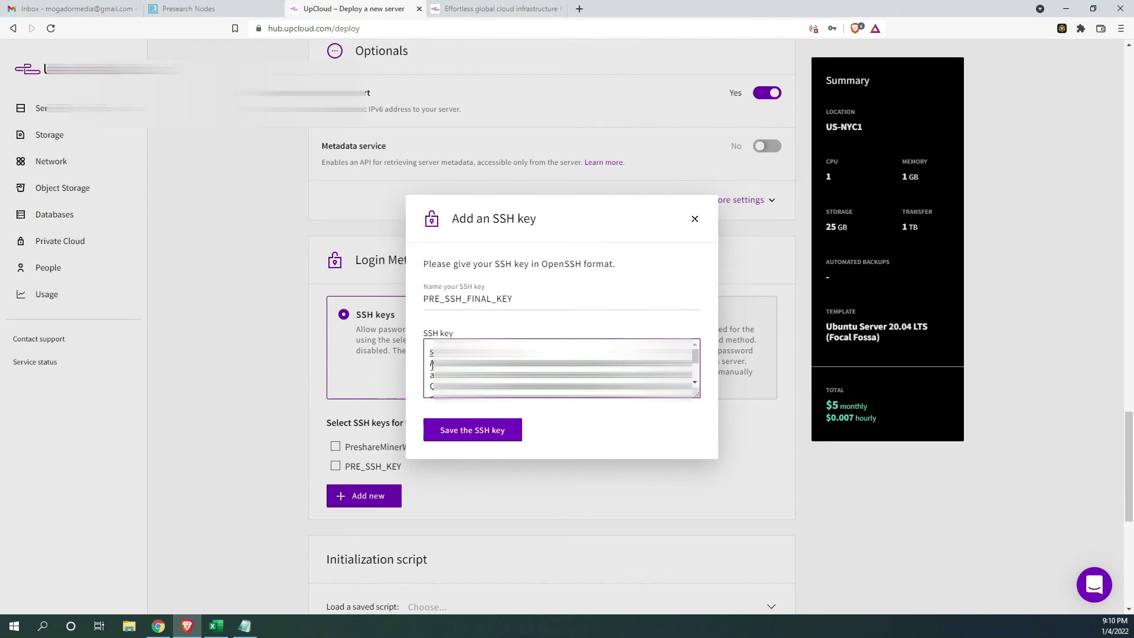
pyautogui.click(454, 430)
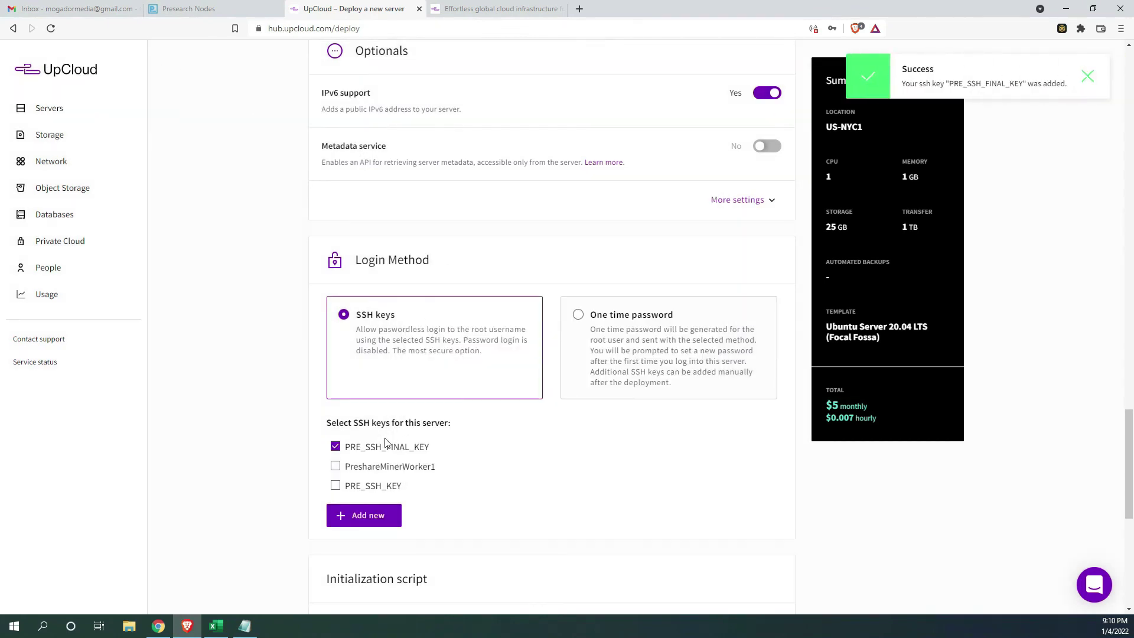
# Bring the Notepad file into view and select all the Presearch node install commands for copying
pyautogui.scroll(-4, 395, 431)
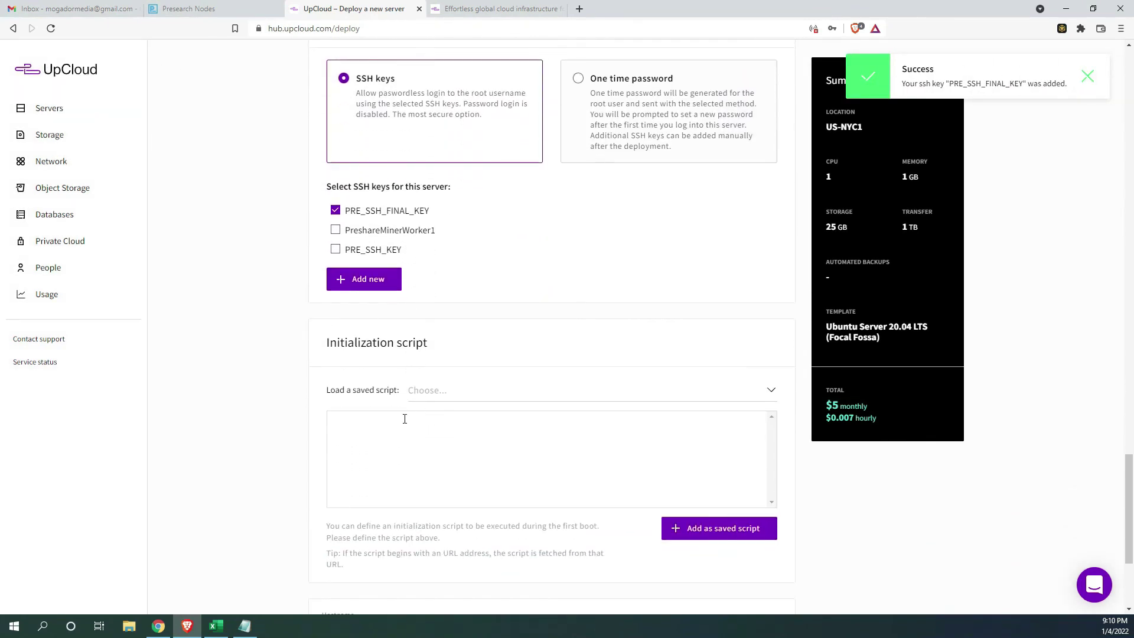
pyautogui.click(398, 415)
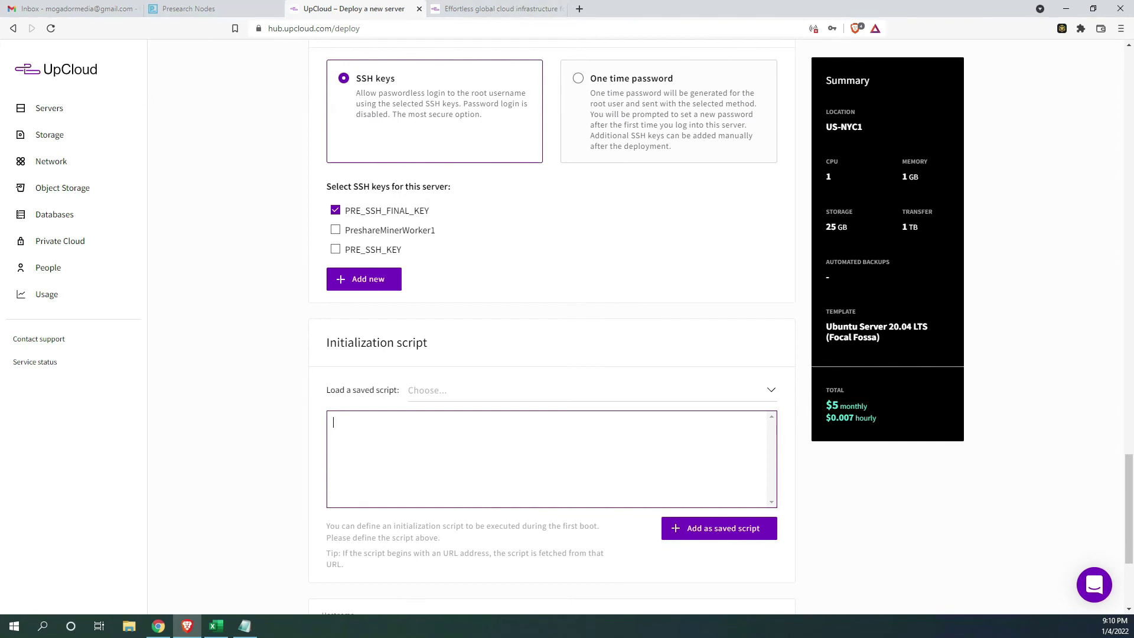
pyautogui.hotkey('alt', 'Tab')
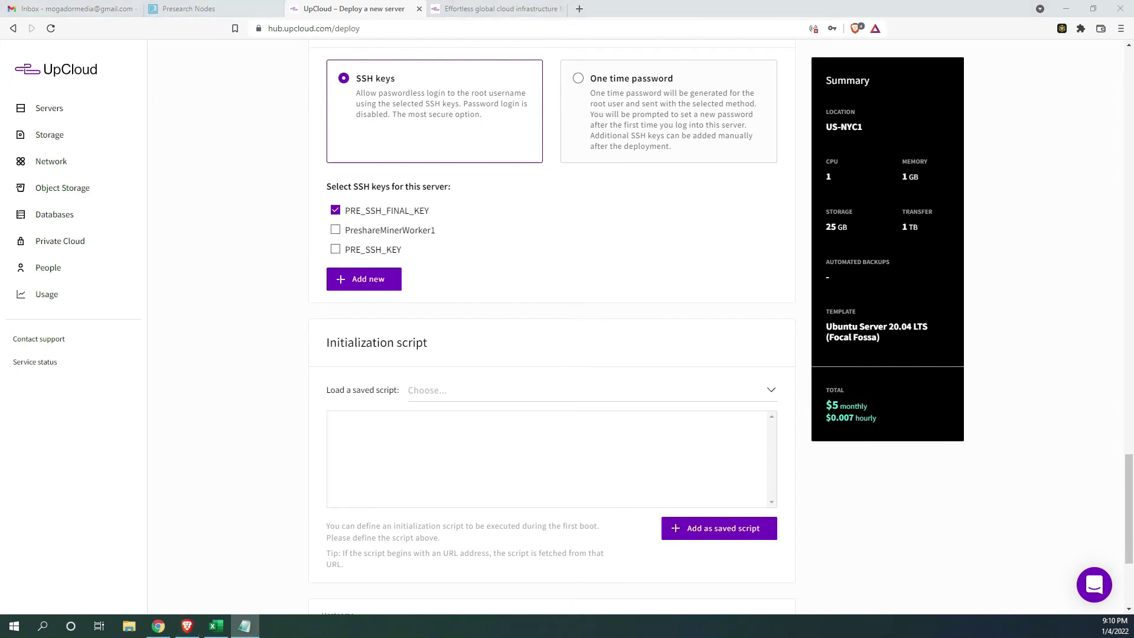
pyautogui.moveTo(0, 50); pyautogui.dragTo(849, 126)
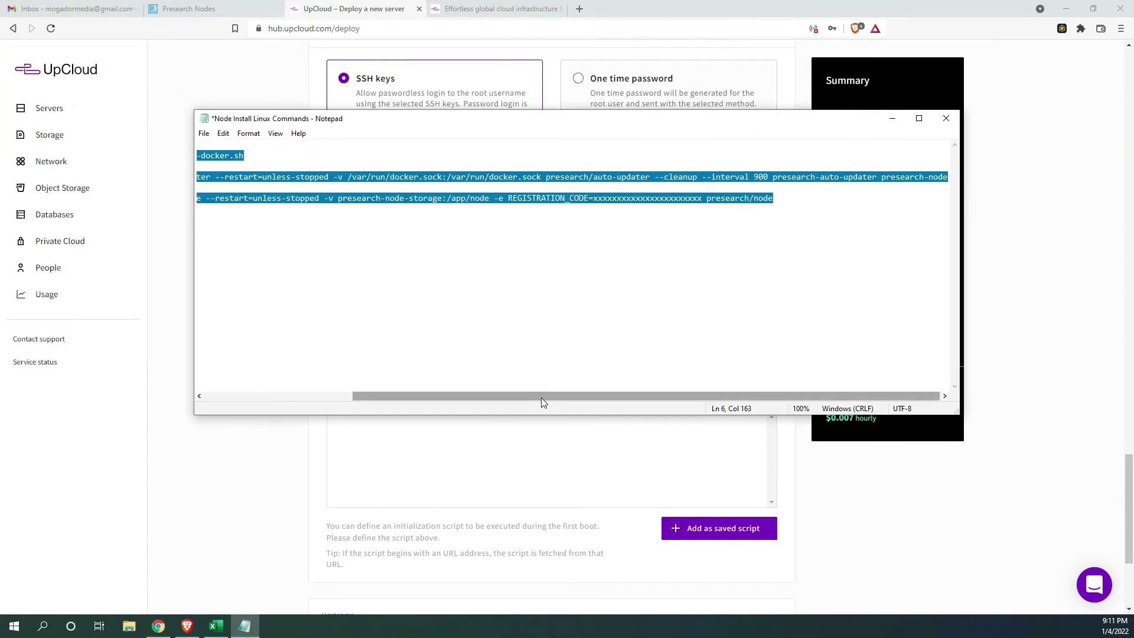
pyautogui.moveTo(540, 398); pyautogui.dragTo(286, 390)
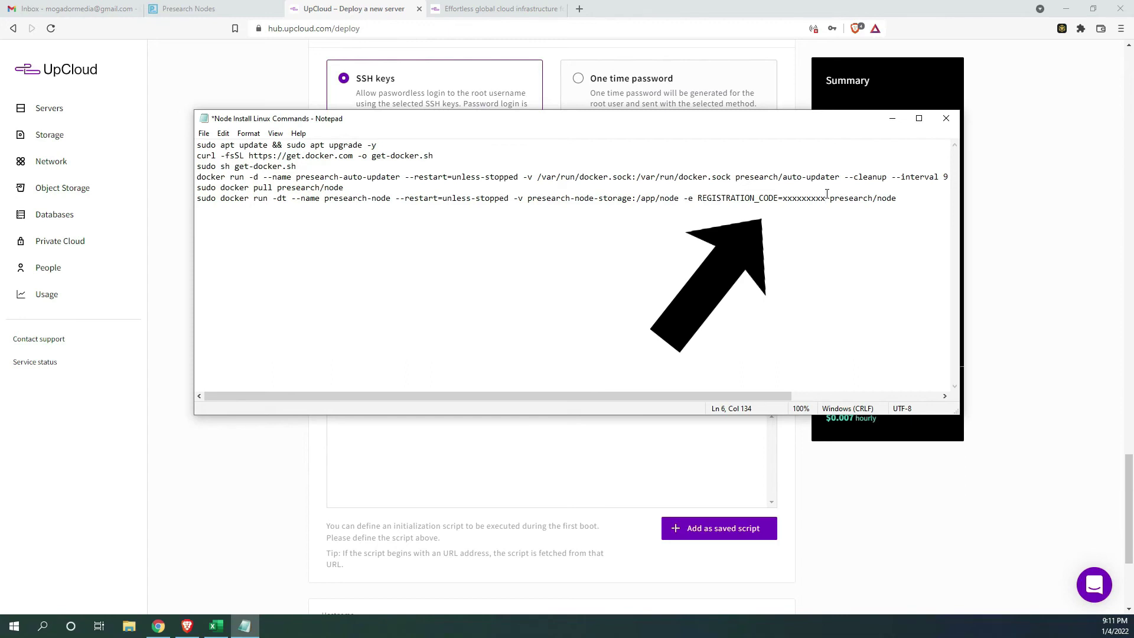
pyautogui.hotkey('ctrl', 'a')
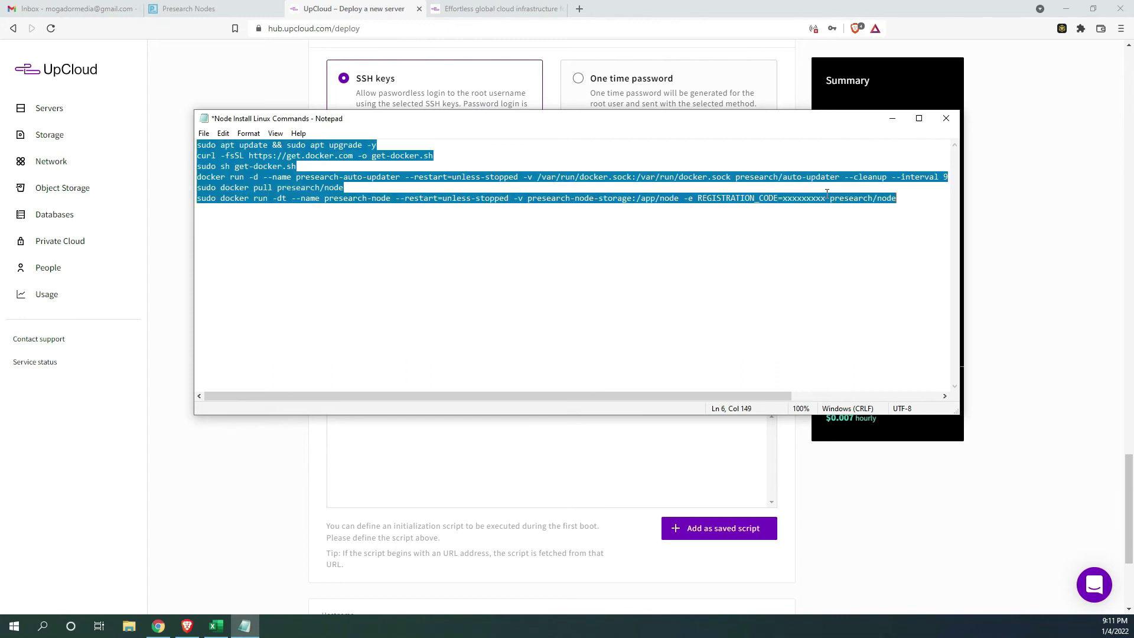
# Paste the install commands into the initialization script and save it as FINAL_INIT
pyautogui.click(892, 119)
pyautogui.scroll(-1, 451, 383)
pyautogui.rightClick(450, 382)
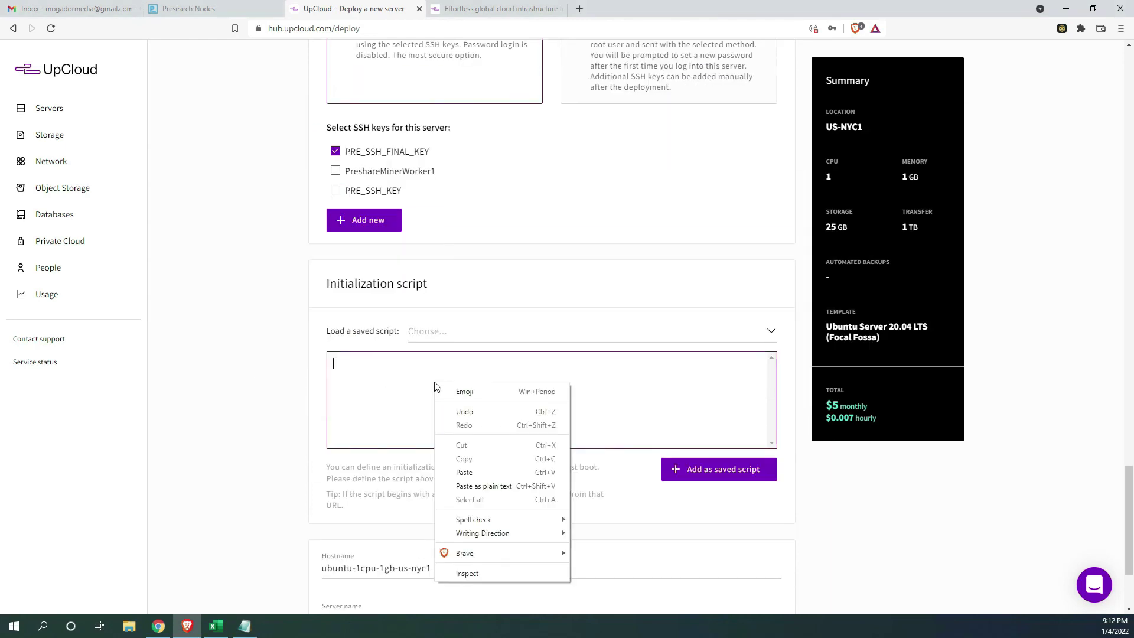
pyautogui.click(476, 471)
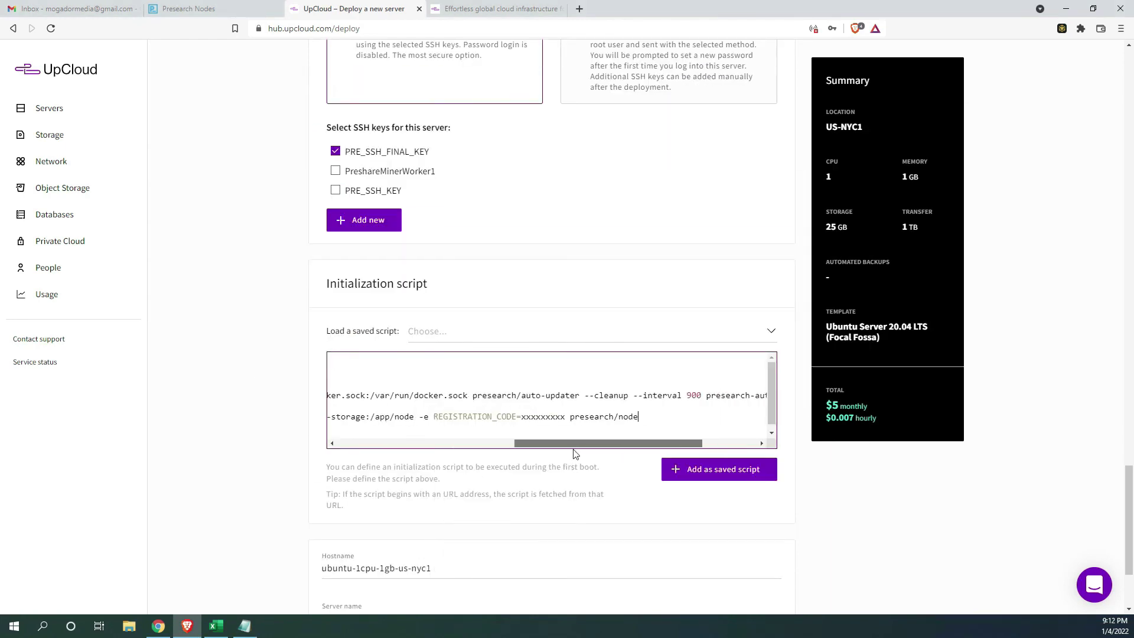
pyautogui.scroll(-3, 679, 413)
pyautogui.click(678, 316)
pyautogui.write('FINAL_INITIALSCRIPT')
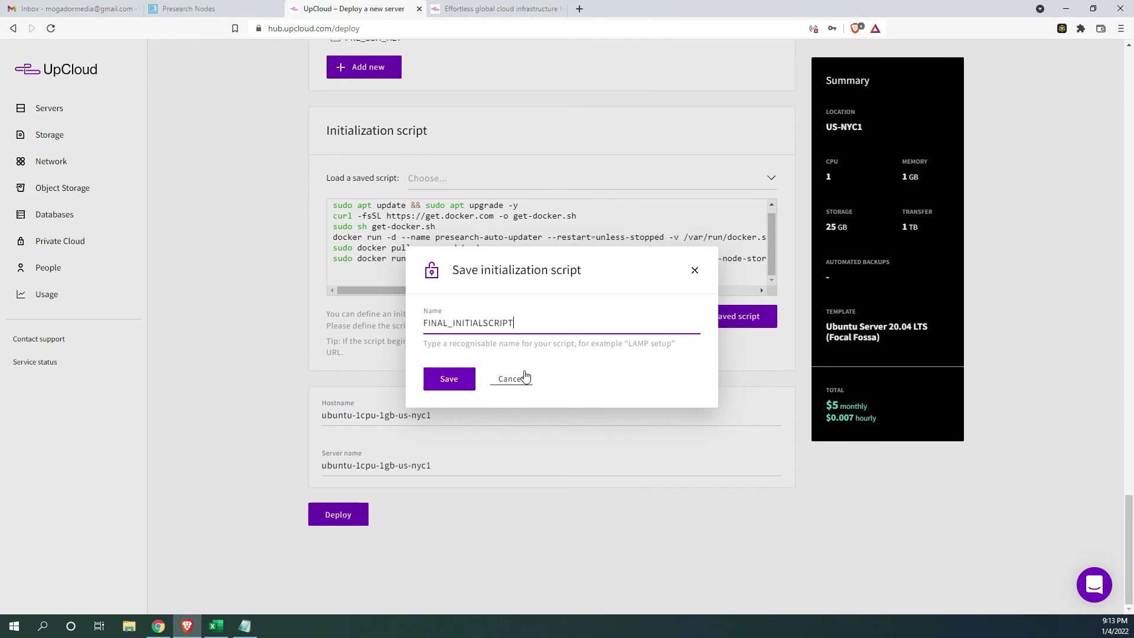
pyautogui.click(463, 378)
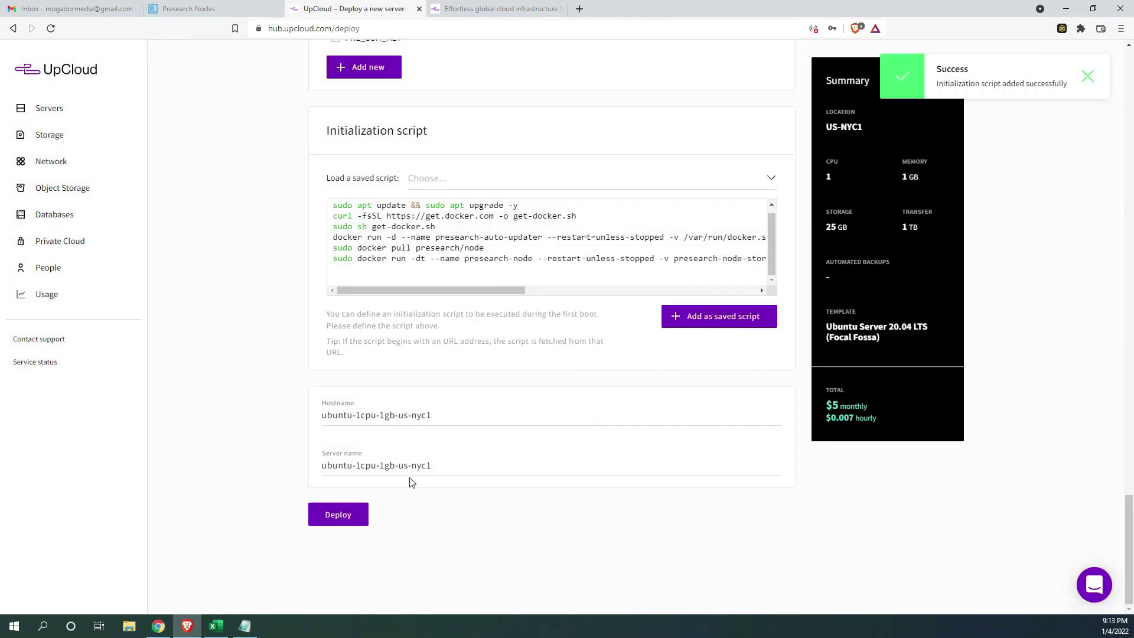
# Deploy the Ubuntu server and start renaming it from its overview page
pyautogui.click(353, 516)
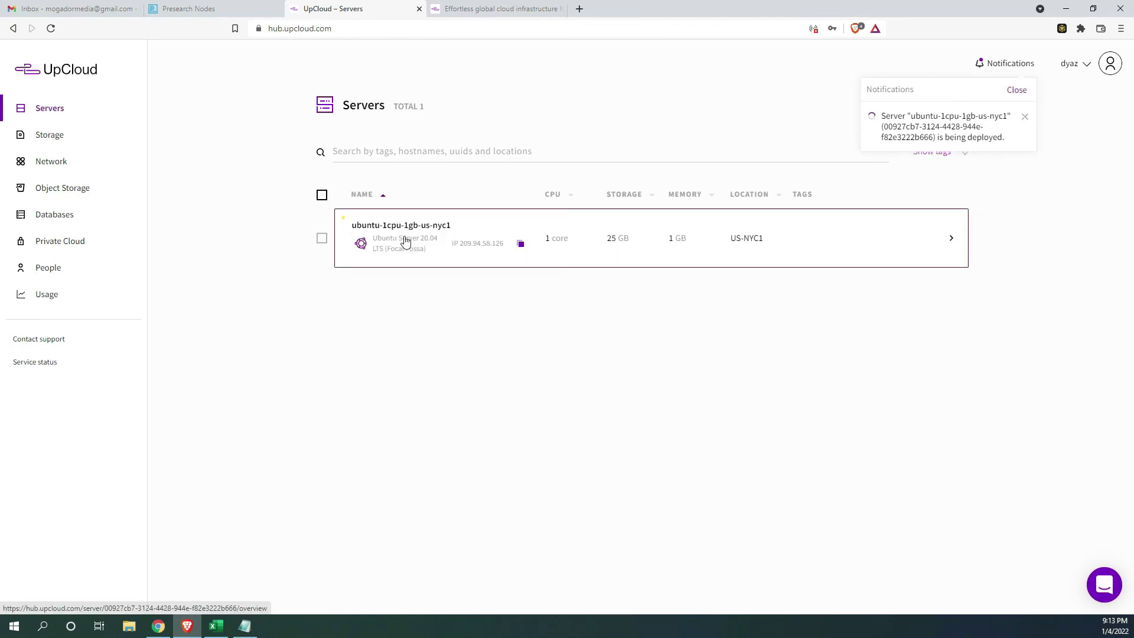
pyautogui.click(405, 241)
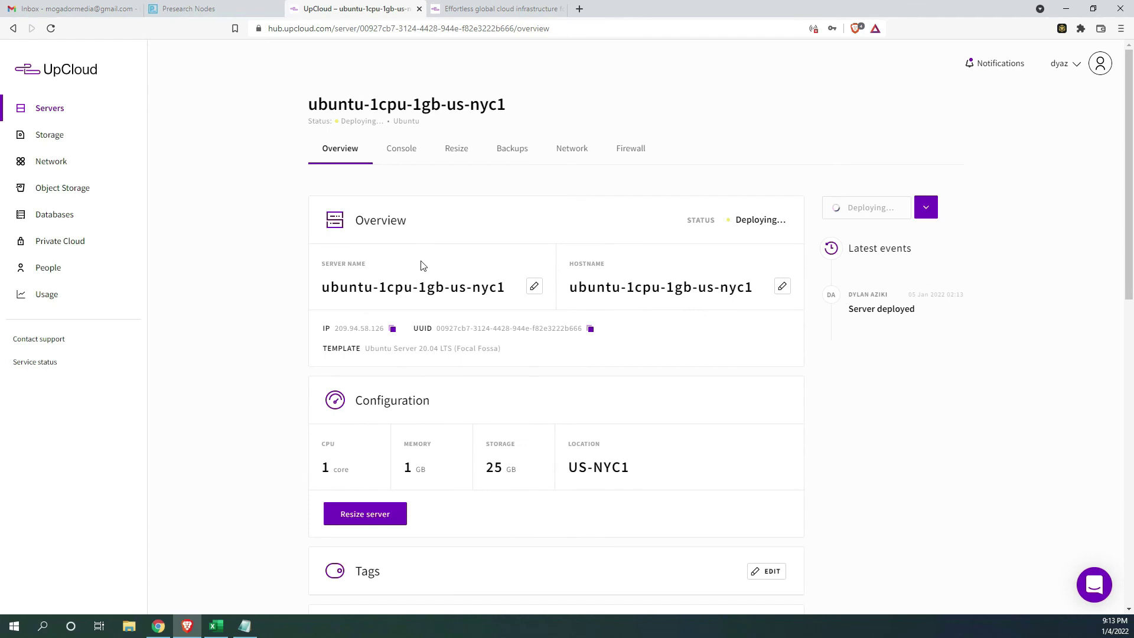
pyautogui.click(535, 287)
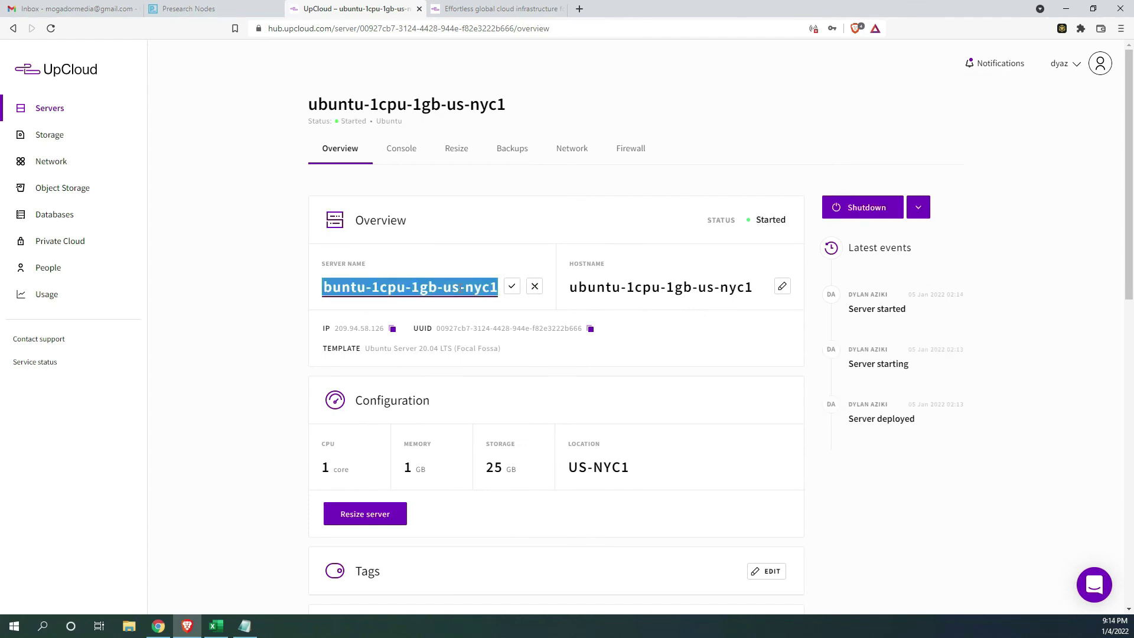
pyautogui.write('PR')
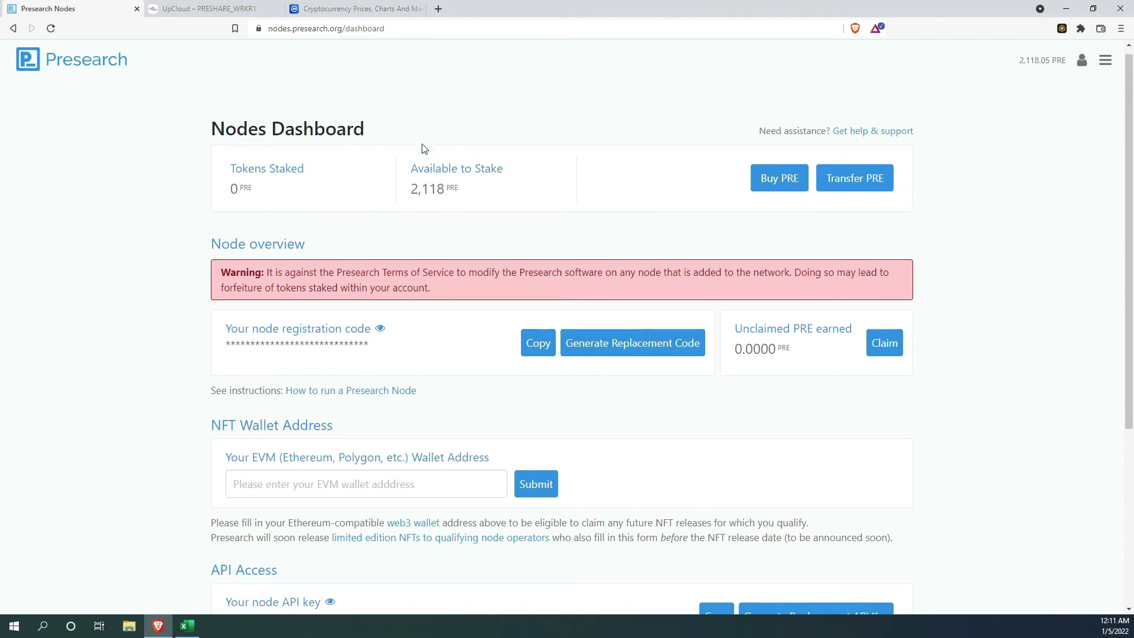
# Edit the node and set its description to PRE_WORKER_1
pyautogui.scroll(-2, 423, 148)
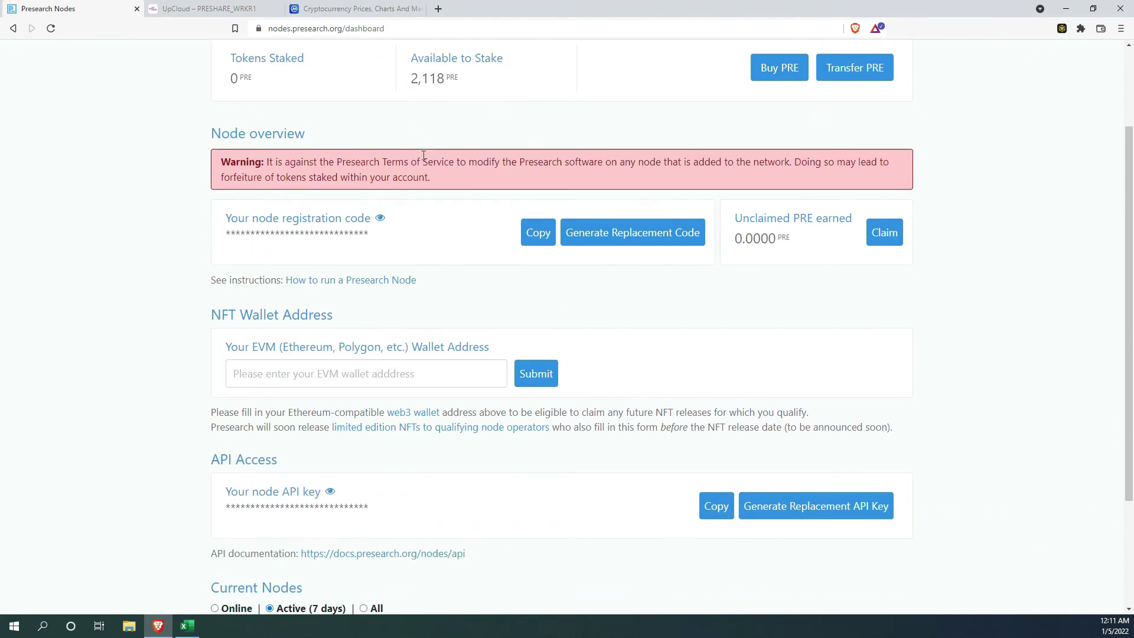
pyautogui.scroll(-3, 424, 155)
pyautogui.click(285, 519)
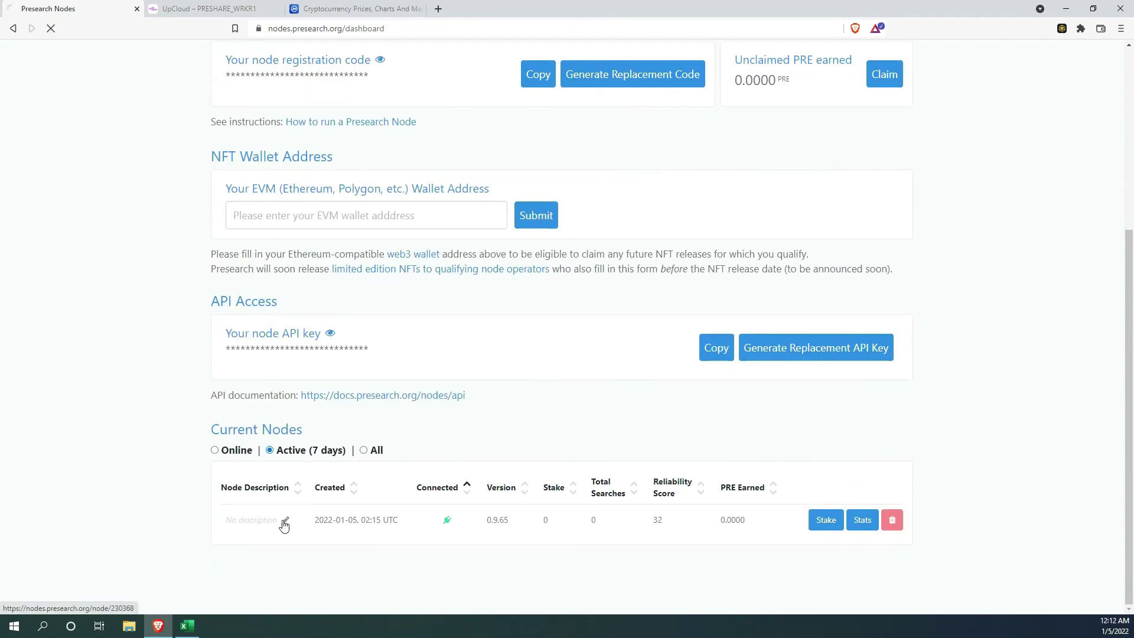
pyautogui.click(283, 265)
pyautogui.write('PREWORKER1')
pyautogui.click(270, 264)
pyautogui.write('_1')
# Stake 2,000 PRE on the node with disconnect and reconnect emails enabled, then update
pyautogui.click(260, 199)
pyautogui.write('2000')
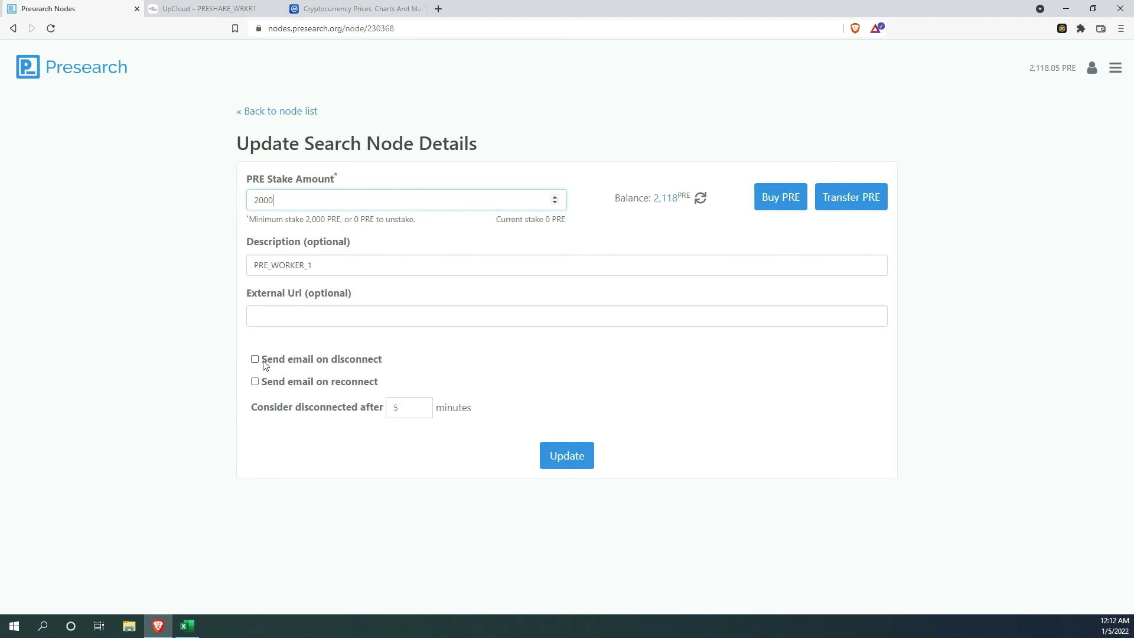
pyautogui.click(254, 358)
pyautogui.click(556, 458)
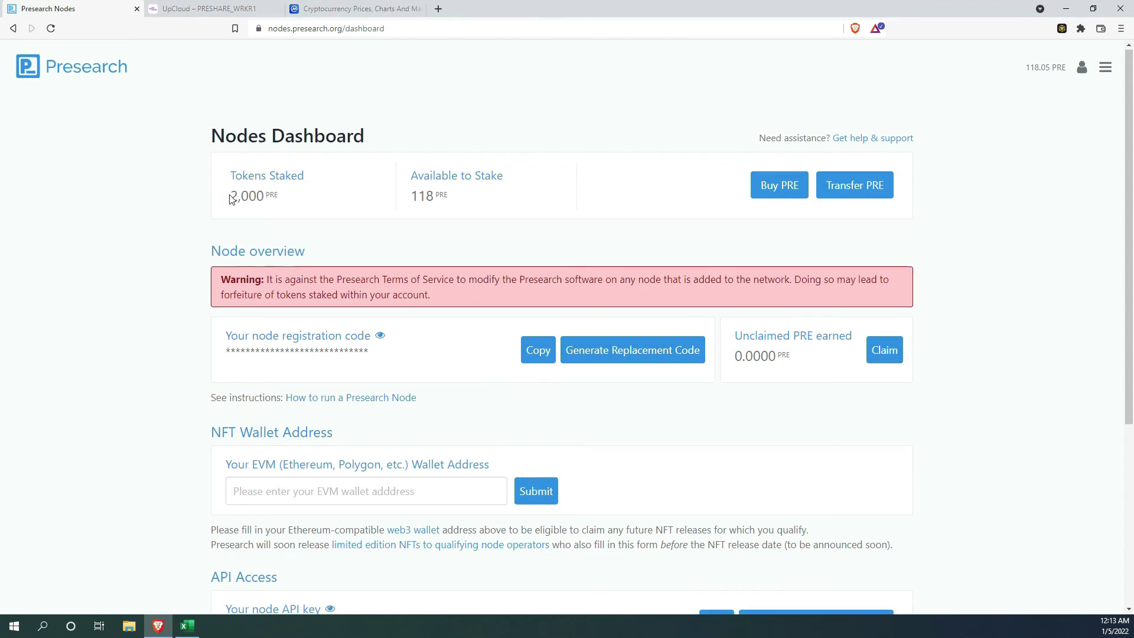
pyautogui.scroll(-1, 229, 198)
pyautogui.scroll(-4, 230, 195)
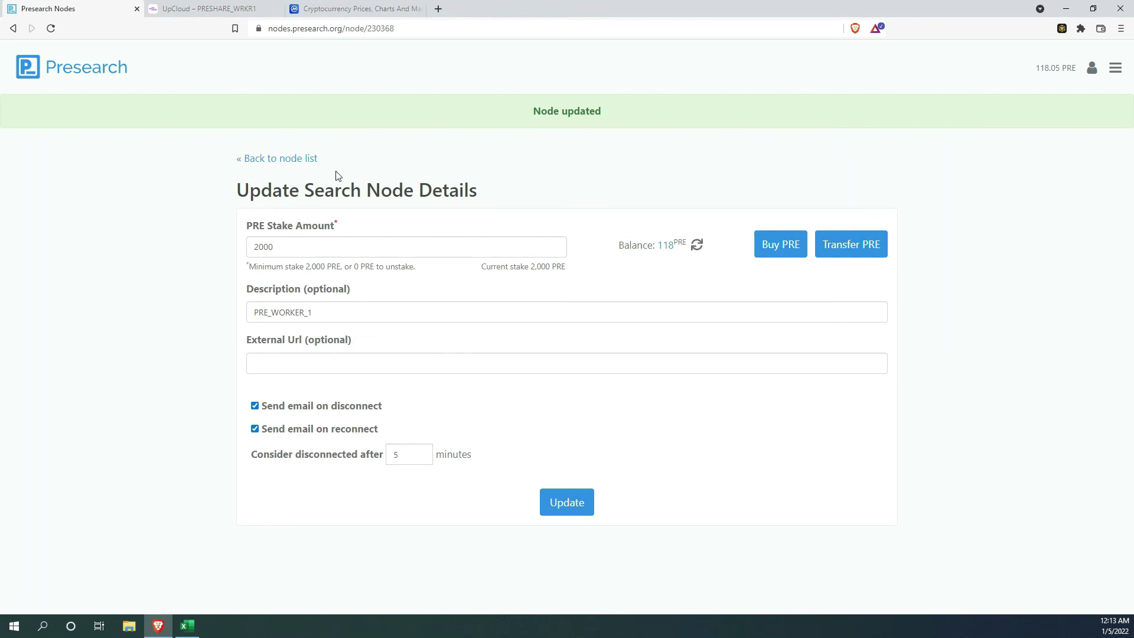
# Return to the node list and confirm PRE_WORKER_1 appears in Current Nodes
pyautogui.click(272, 158)
pyautogui.scroll(-3, 301, 230)
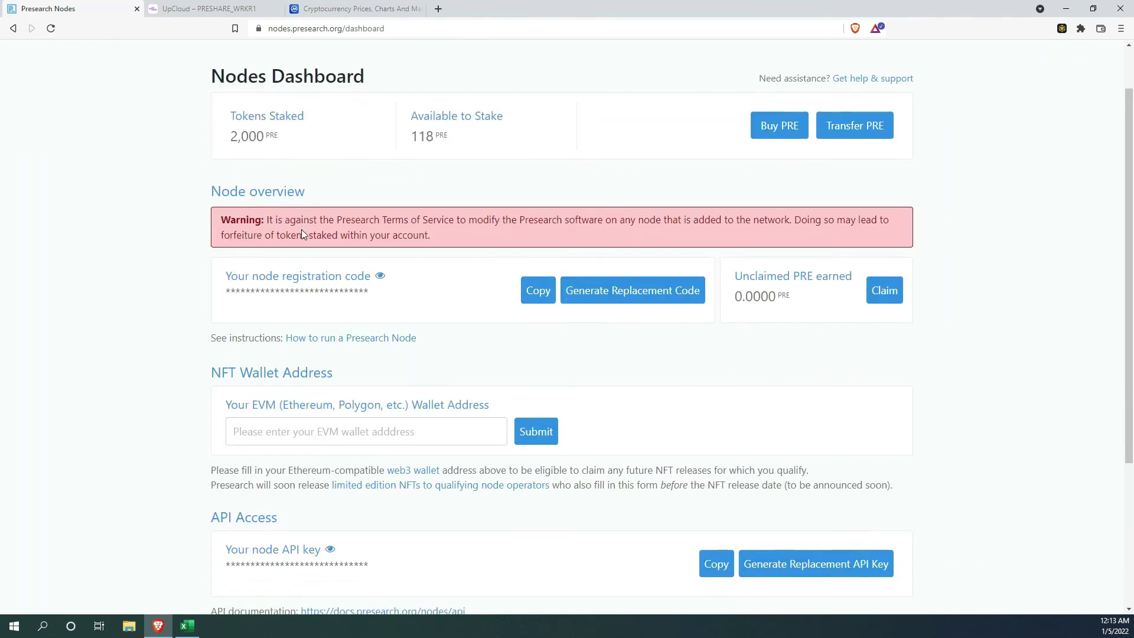
pyautogui.scroll(-4, 301, 229)
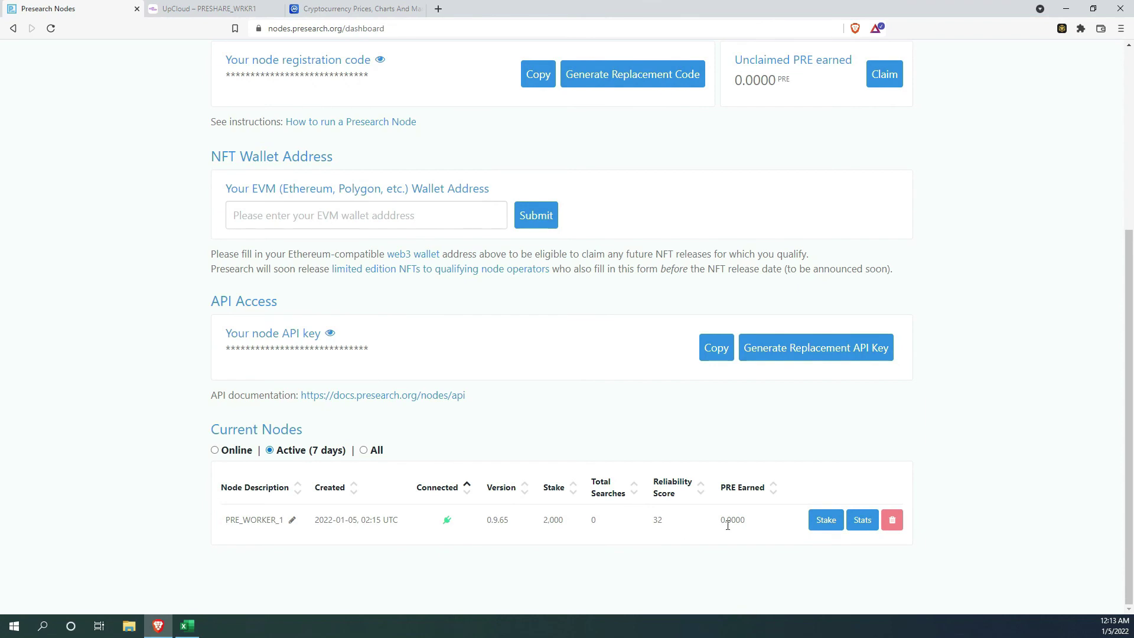
pyautogui.hotkey('ctrl', 'Tab')
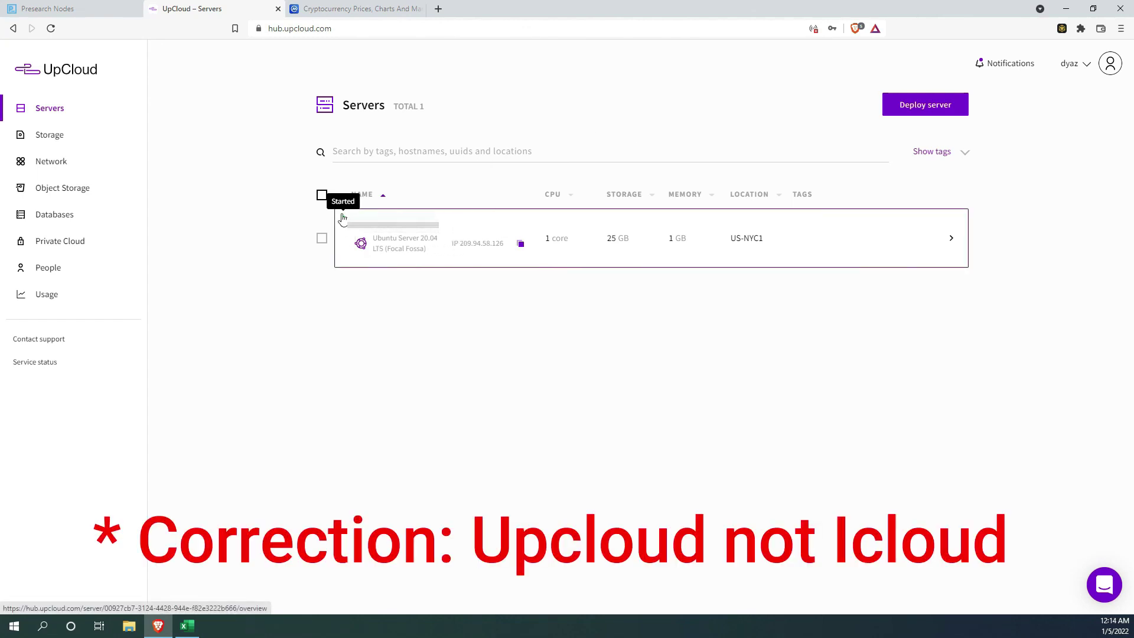
# Check the server's UpCloud overview shows it Started in US-NYC1
pyautogui.click(403, 237)
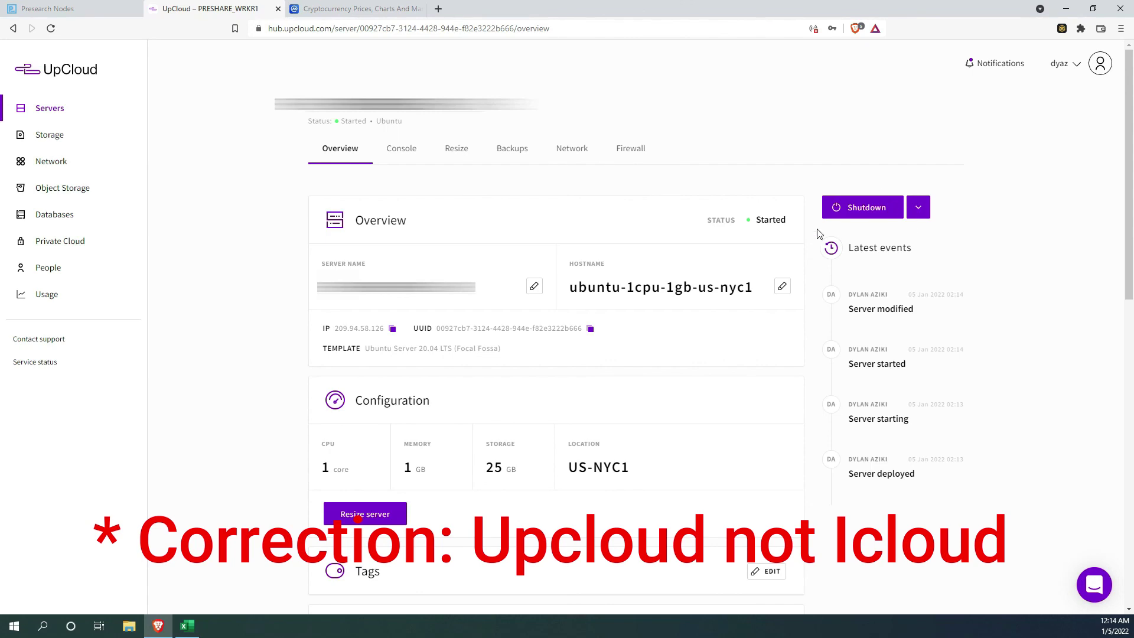
pyautogui.scroll(-5, 498, 289)
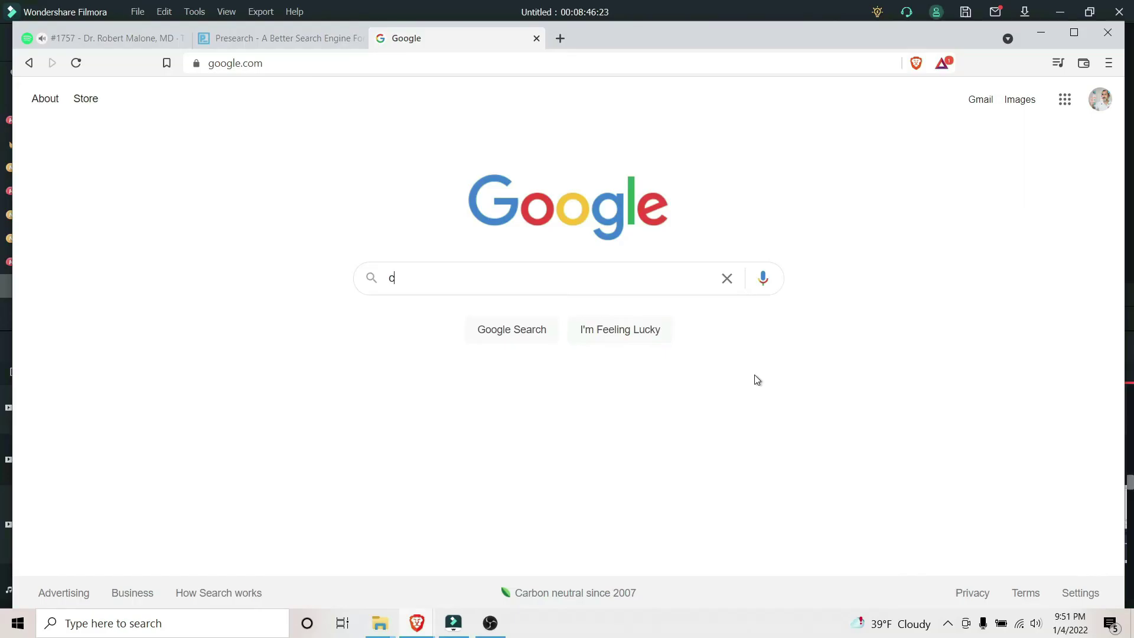
pyautogui.write('oinba')
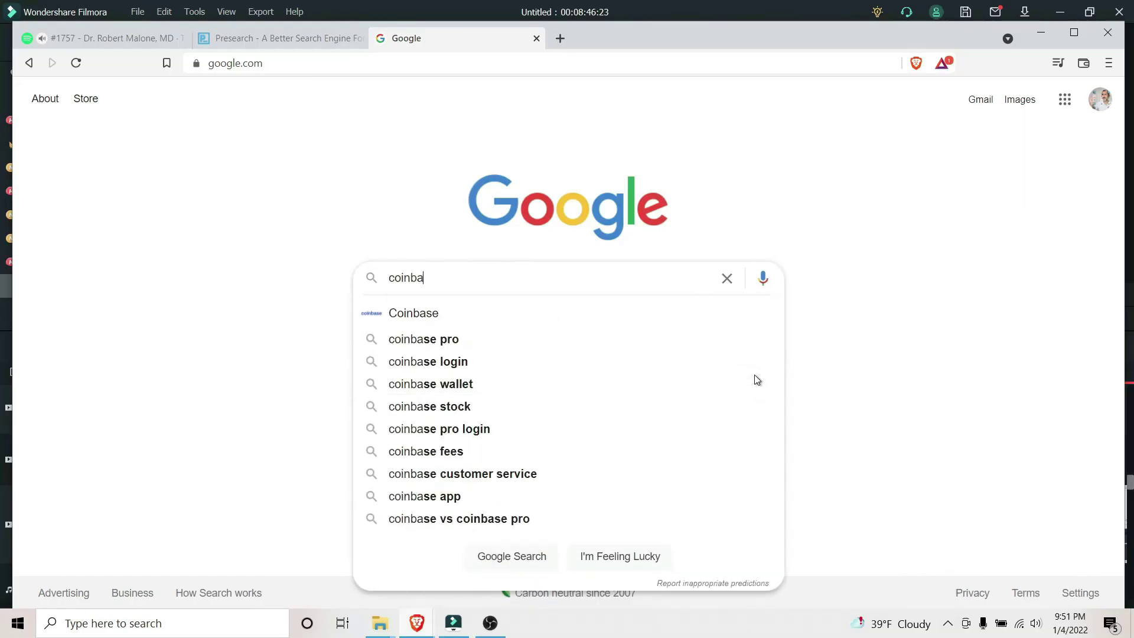
pyautogui.write('se wallet')
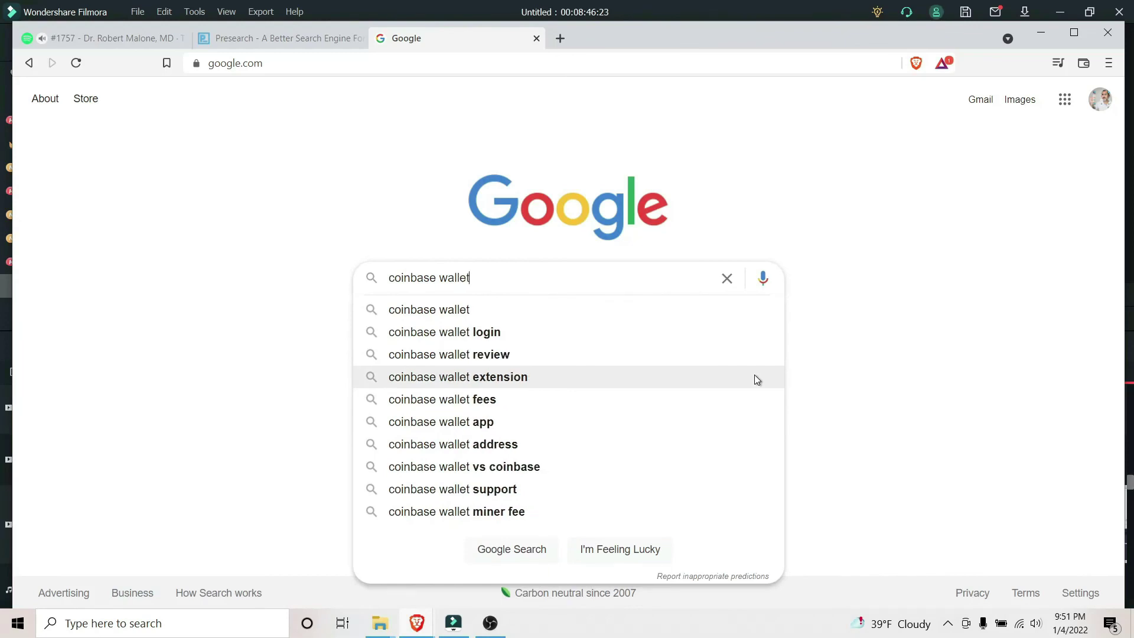
# Search Google for 'coinbase wallet' and scroll to the official coinbase.com/wallet result
pyautogui.press('Return')
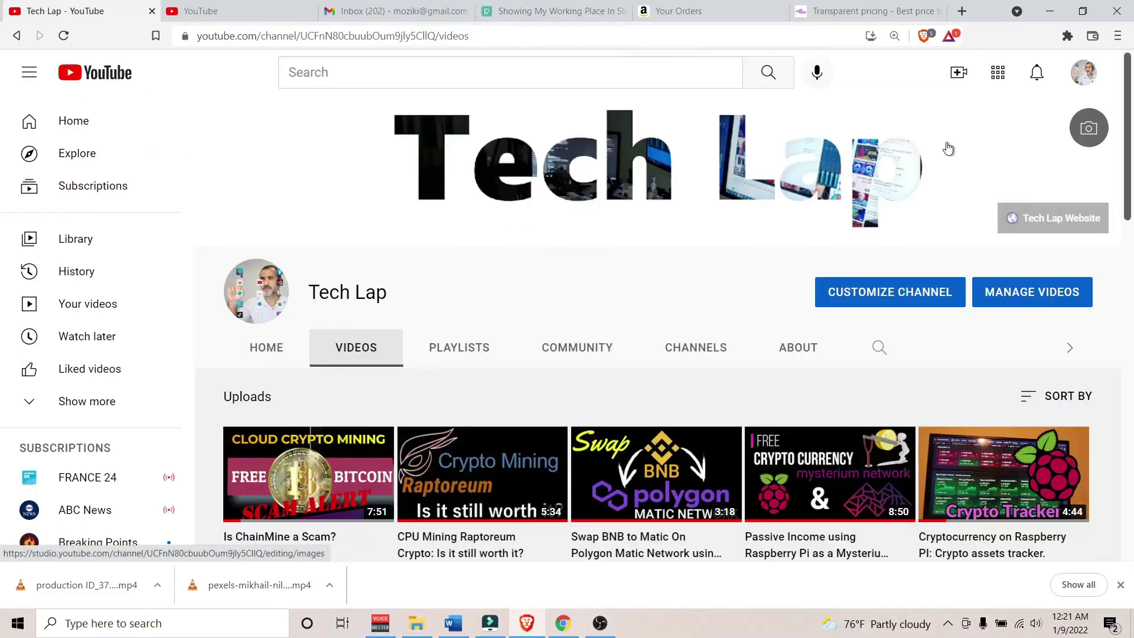
pyautogui.scroll(-1, 947, 148)
pyautogui.scroll(-1, 947, 147)
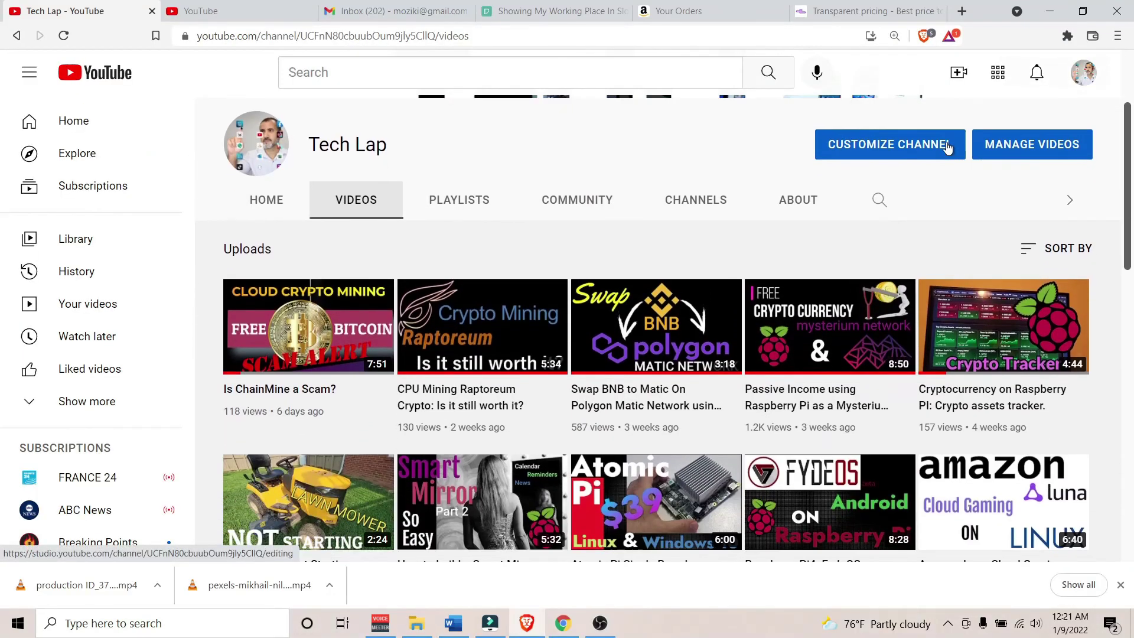
pyautogui.scroll(-6, 947, 147)
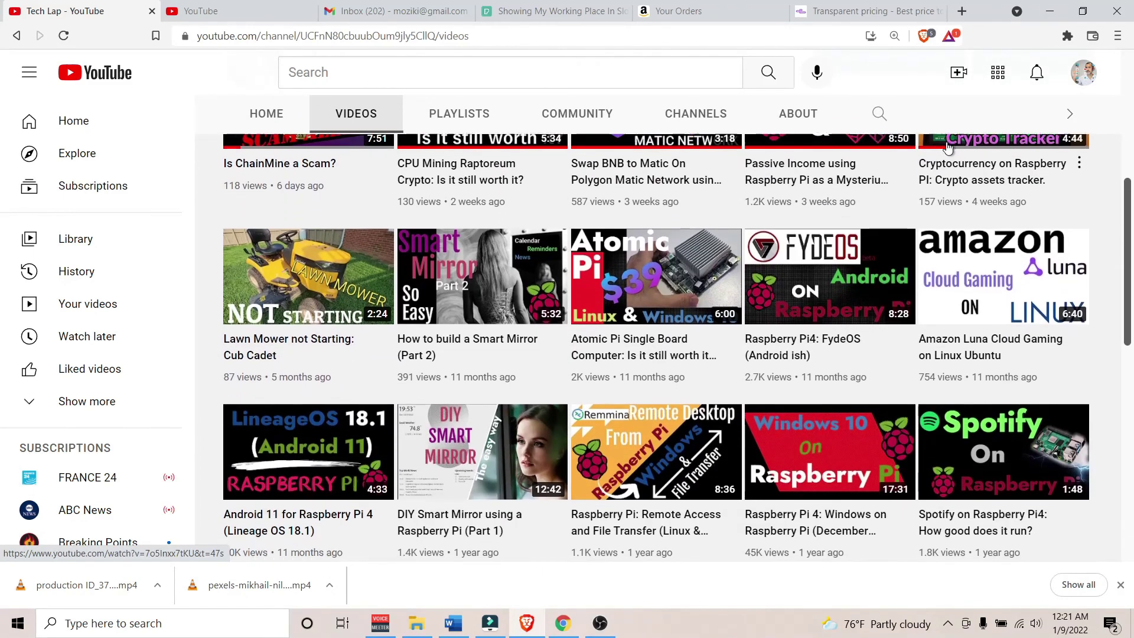
pyautogui.scroll(-7, 947, 148)
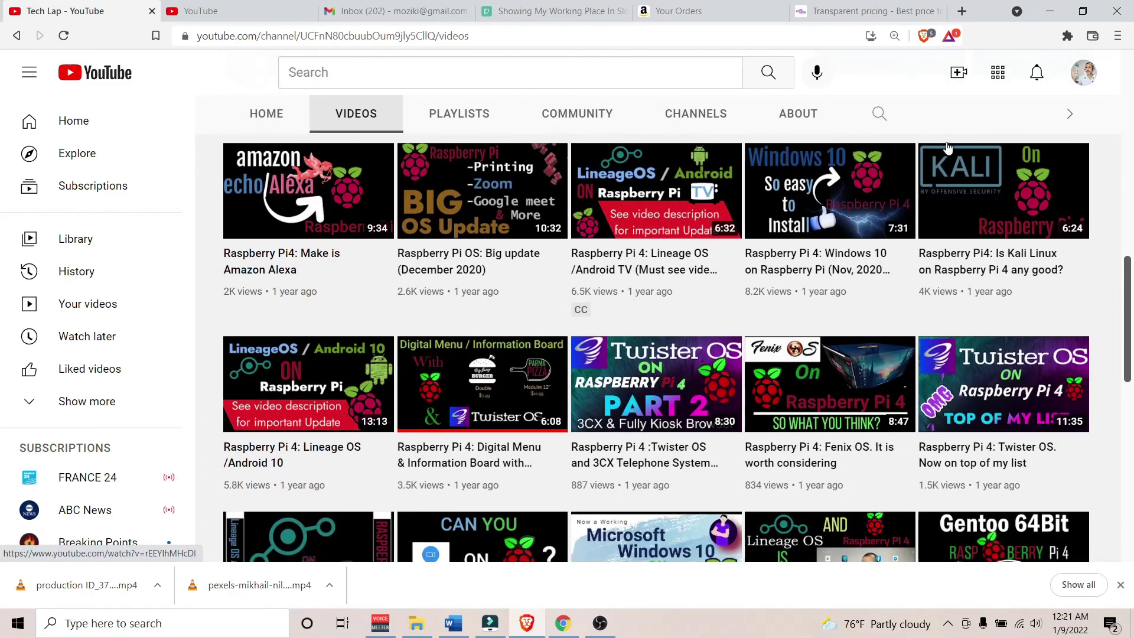
pyautogui.scroll(-1, 947, 147)
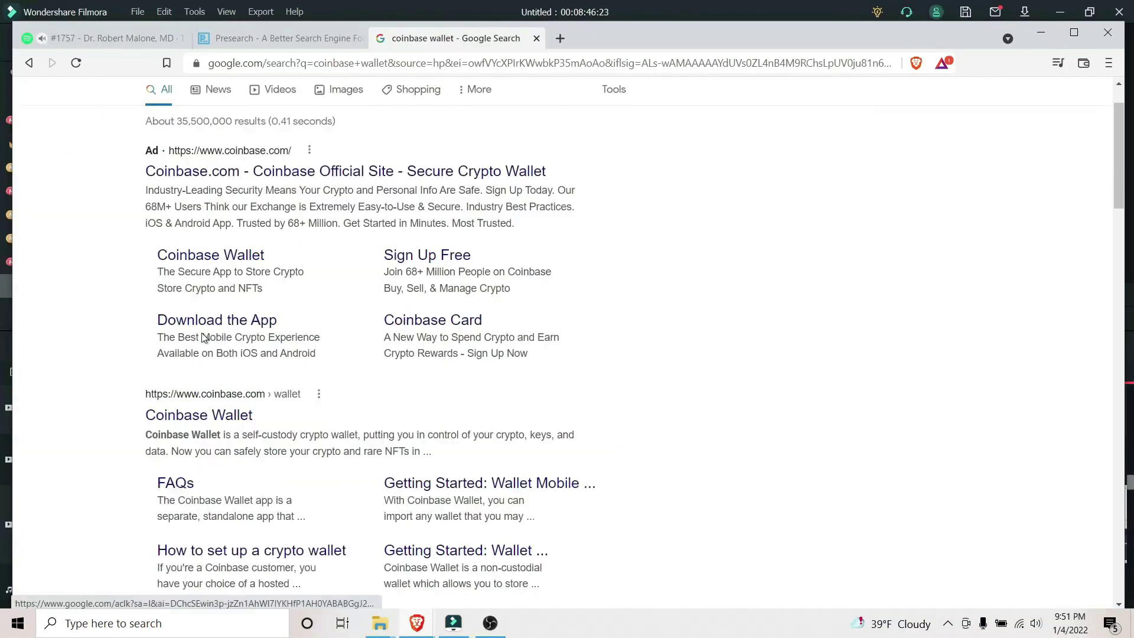
pyautogui.scroll(-2, 198, 340)
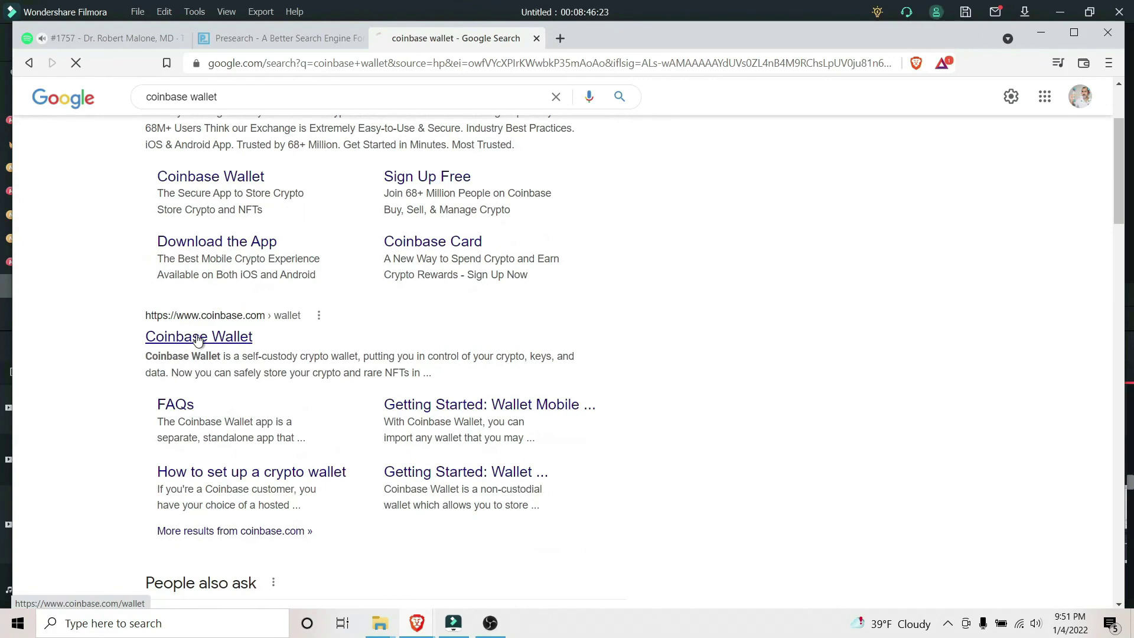